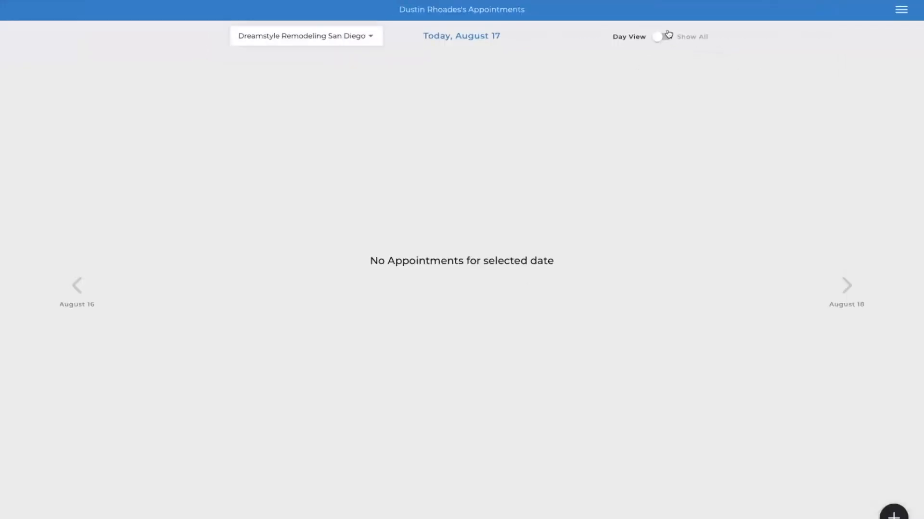
- Show all appointments instead of the day view and look through the list of appointment entries
left_click(661, 37)
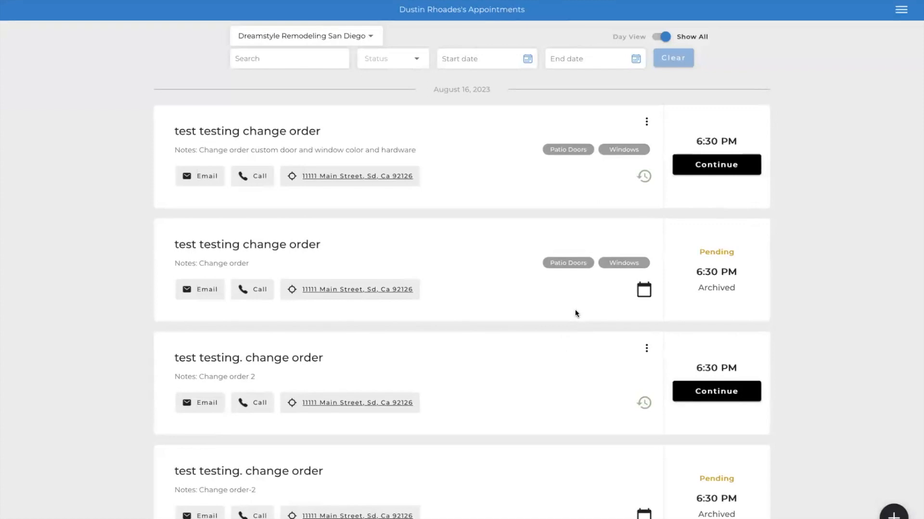
scroll(450, 384, "down", 3)
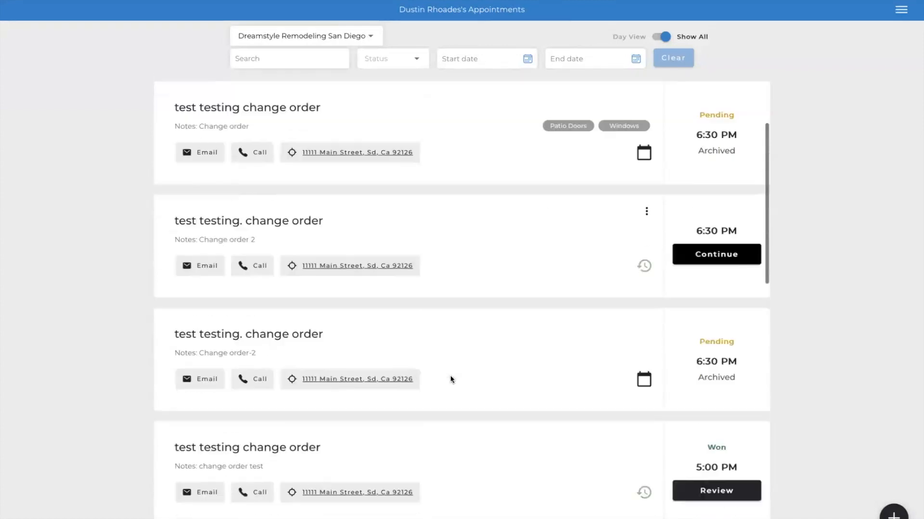
scroll(451, 379, "down", 2)
scroll(450, 380, "down", 3)
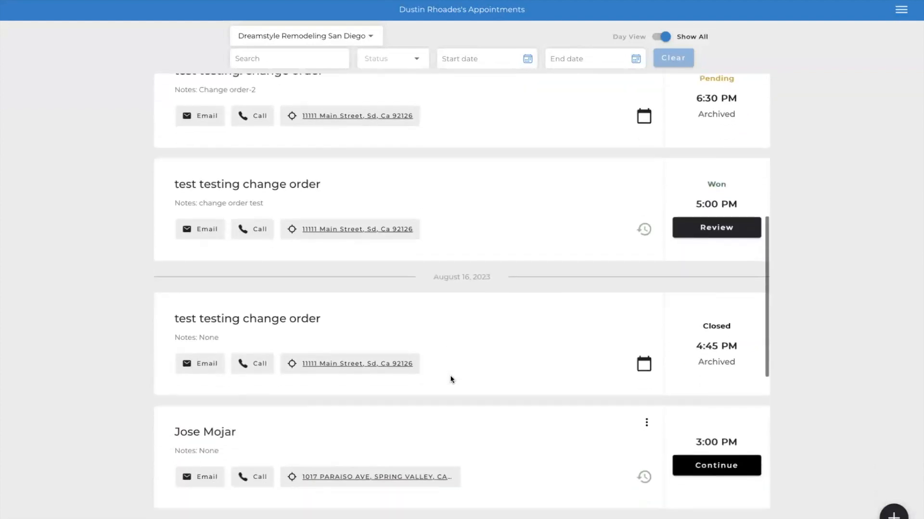
scroll(451, 380, "down", 3)
scroll(451, 379, "up", 8)
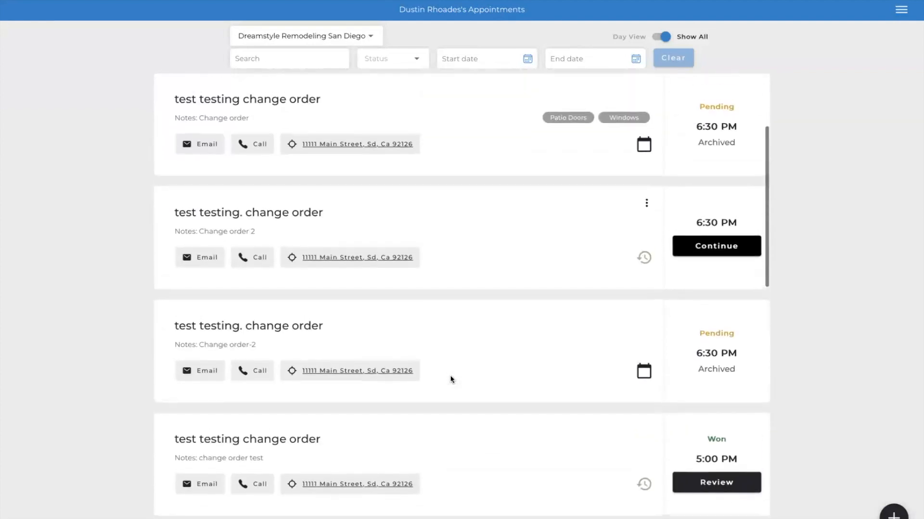
scroll(451, 379, "up", 3)
scroll(392, 240, "down", 12)
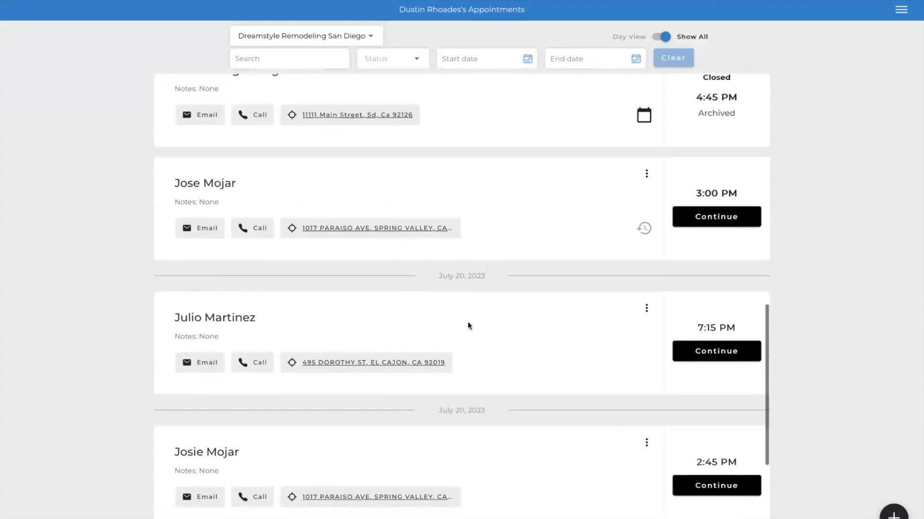
scroll(469, 326, "down", 5)
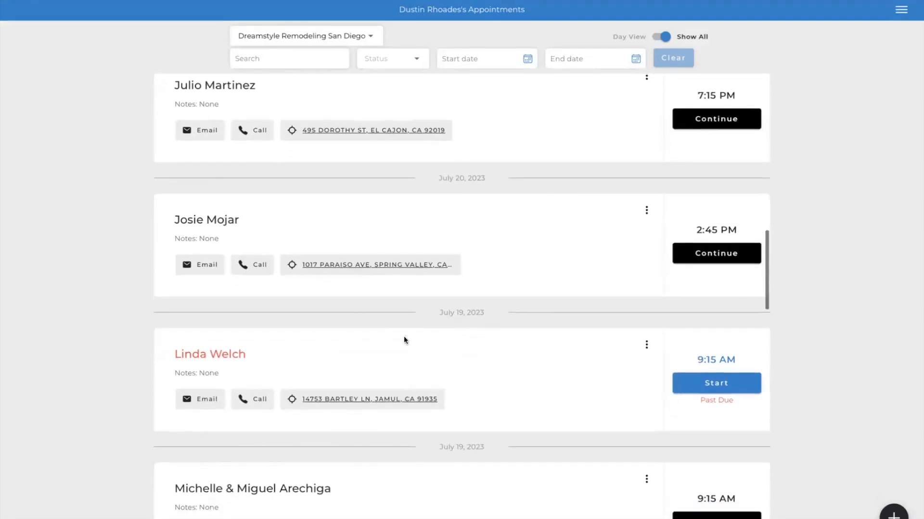
scroll(404, 339, "down", 6)
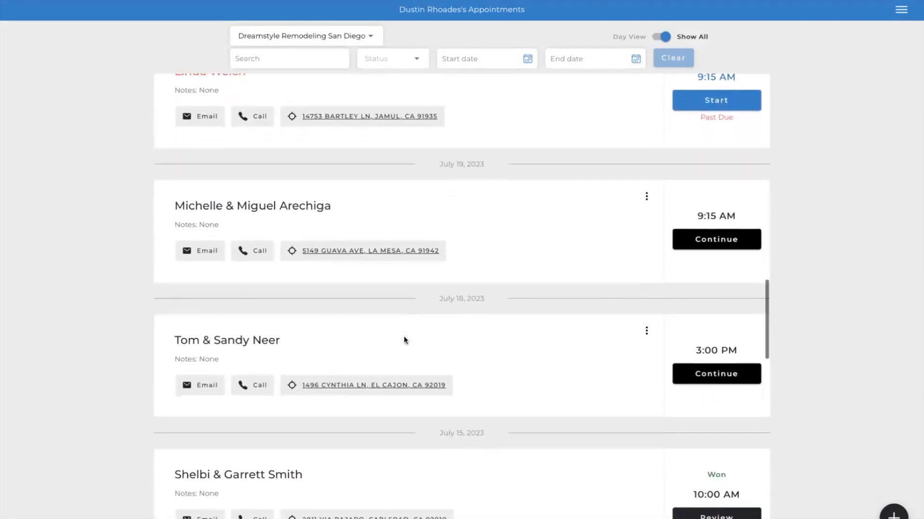
scroll(403, 336, "up", 7)
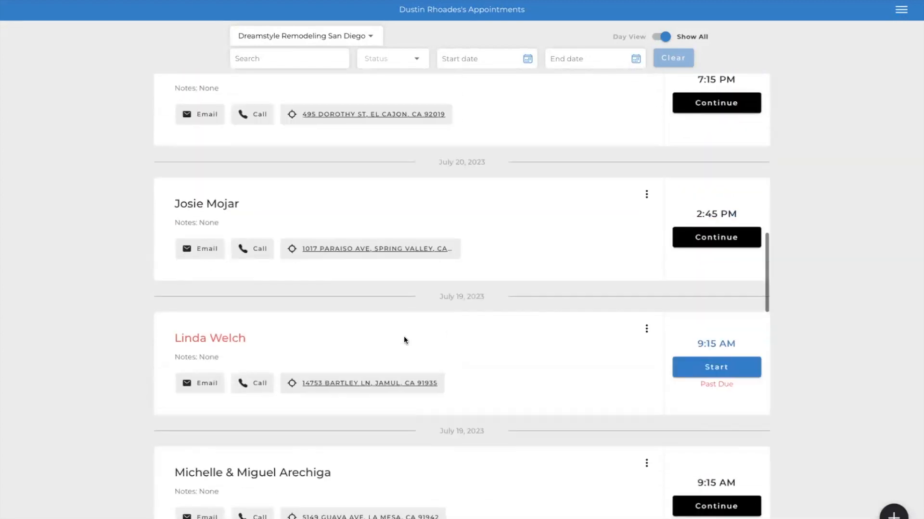
scroll(403, 336, "up", 15)
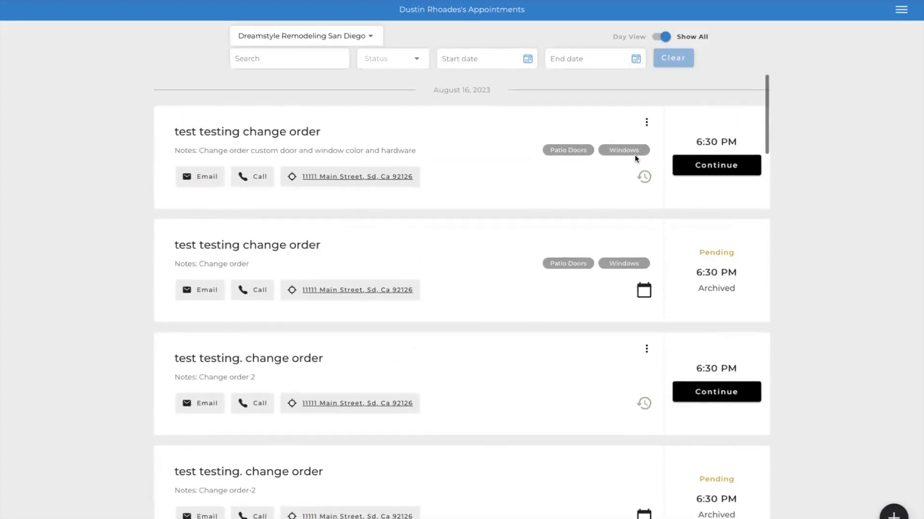
- Start a new appointment with a new customer and enter the customer's first and last name
left_click(893, 513)
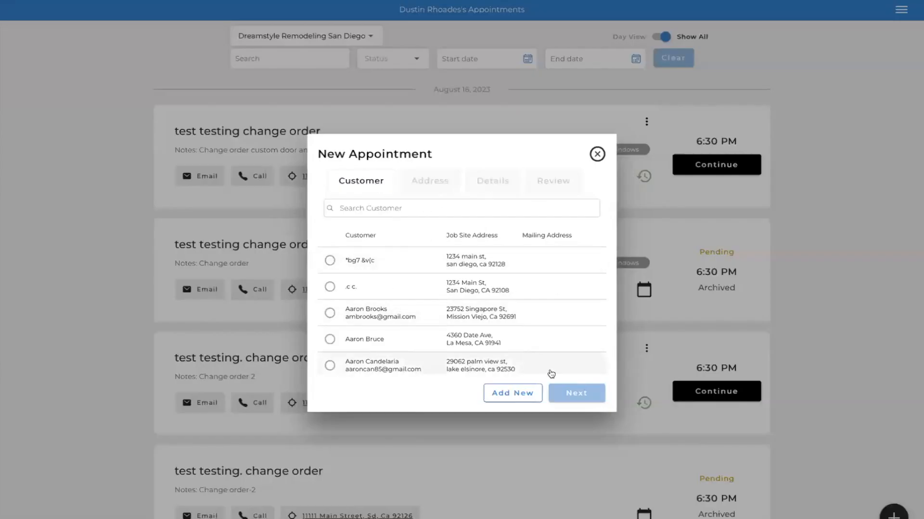
left_click(524, 393)
left_click(417, 218)
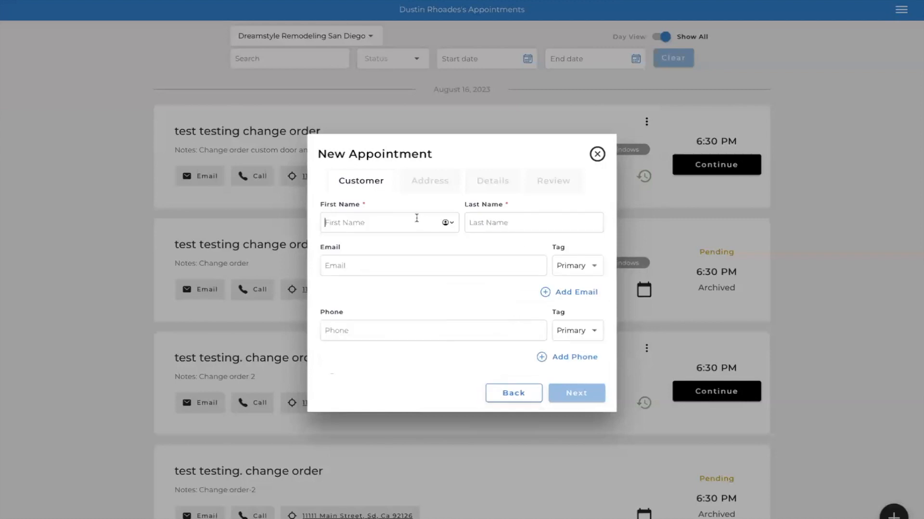
type("te")
left_click(525, 222)
type("zoom")
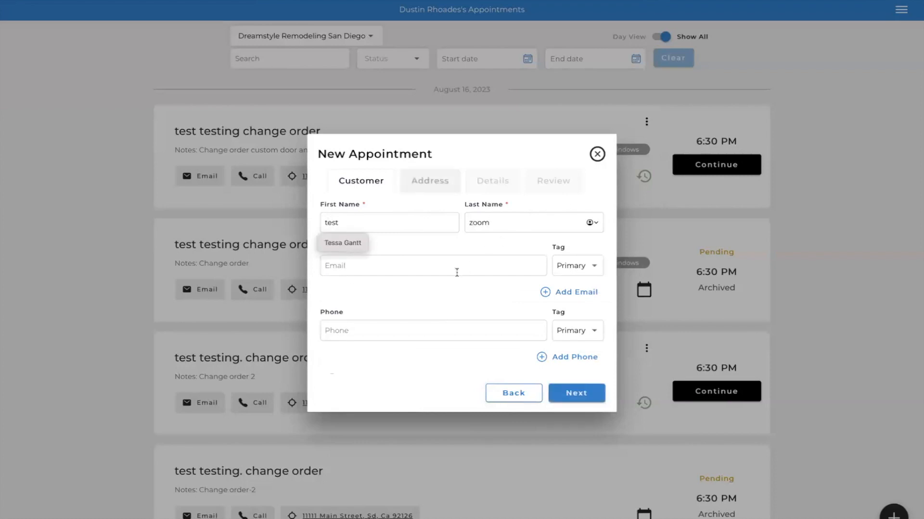
- Fill in the new customer's e-mail address, keeping the Primary tag
left_click(457, 272)
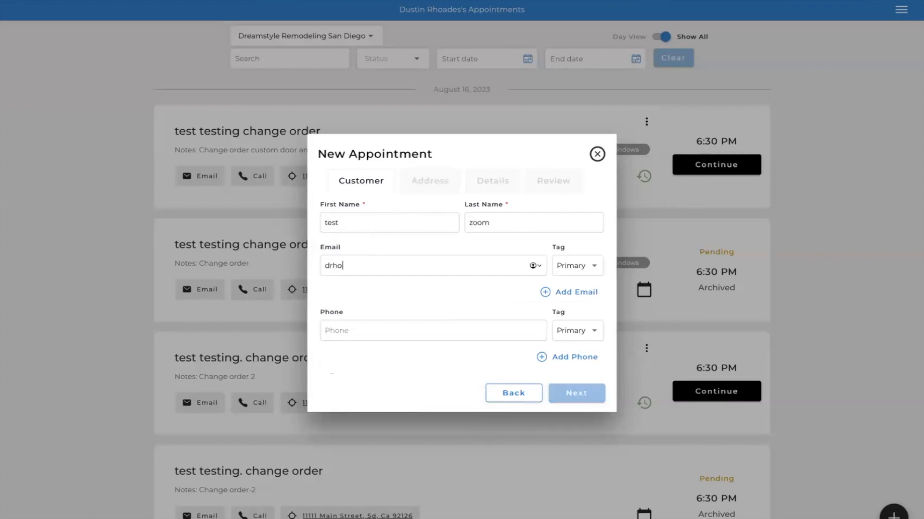
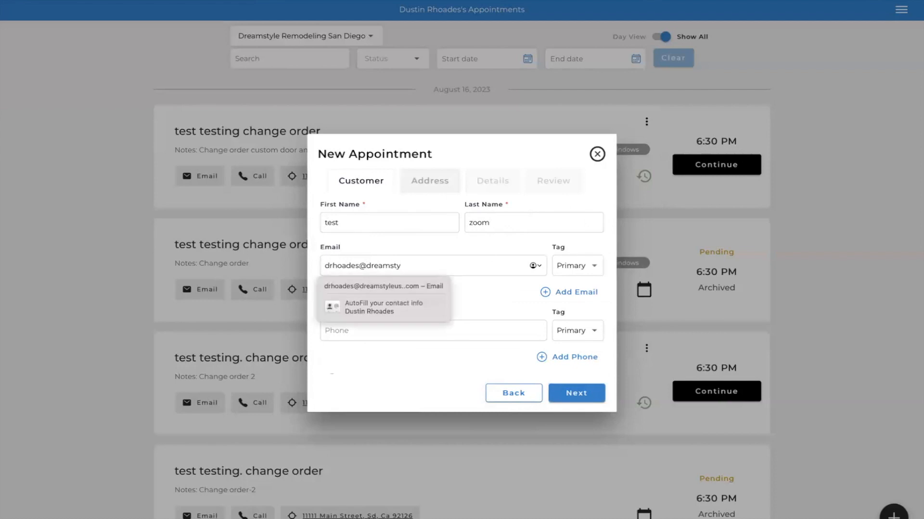
left_click(403, 310)
left_click(660, 300)
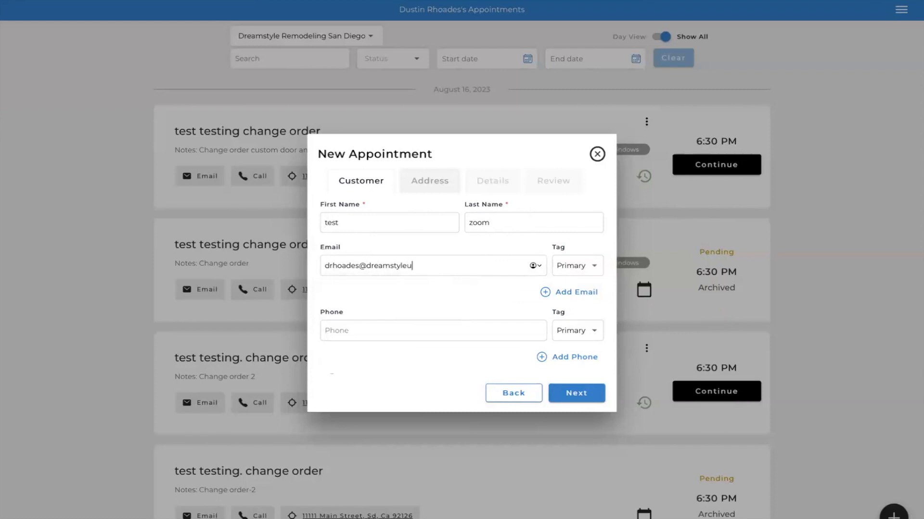
type(".com")
- Enter the customer's phone number with the Primary tag and proceed to the address details
left_click(385, 333)
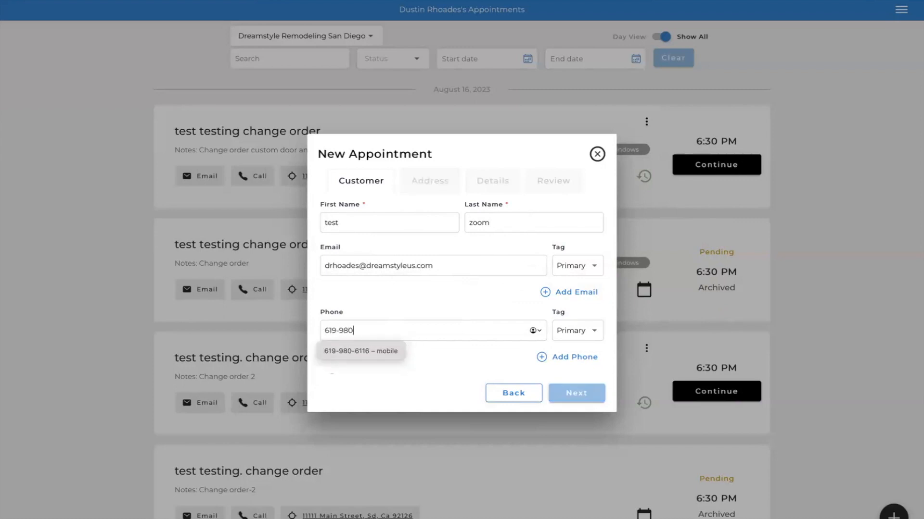
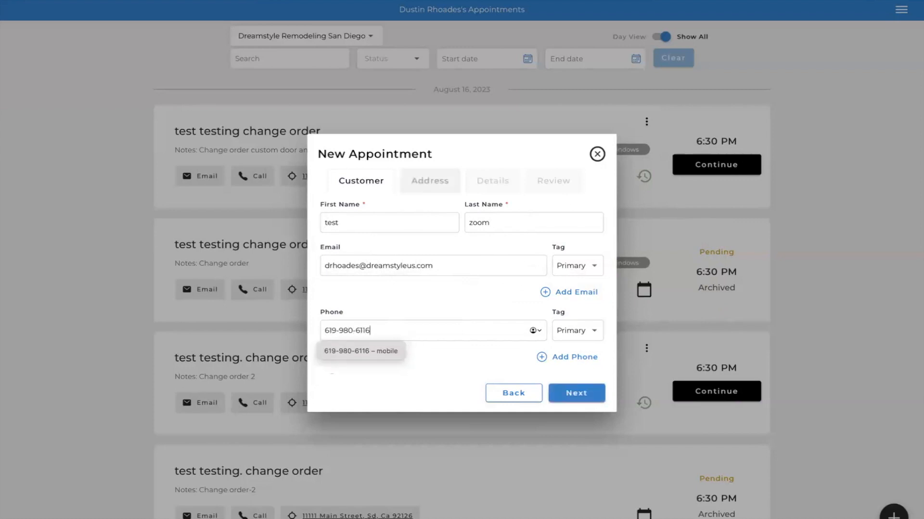
left_click(574, 401)
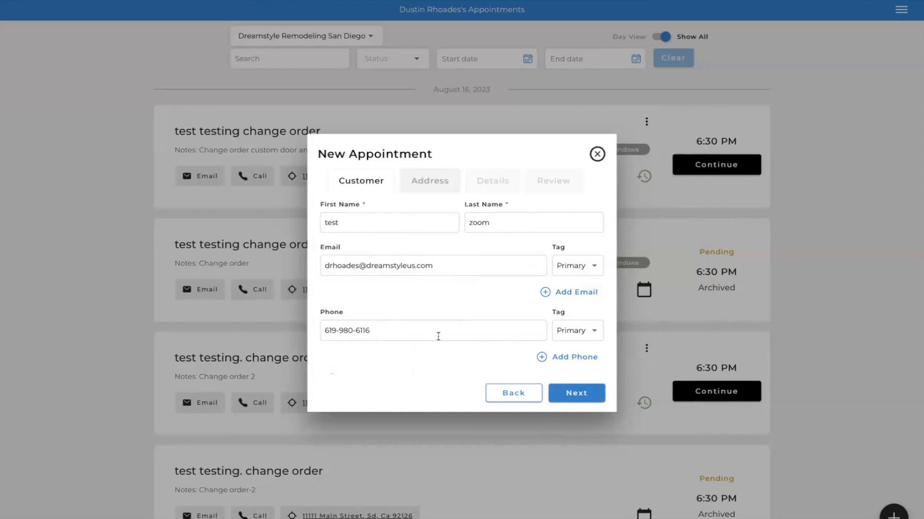
left_click(588, 397)
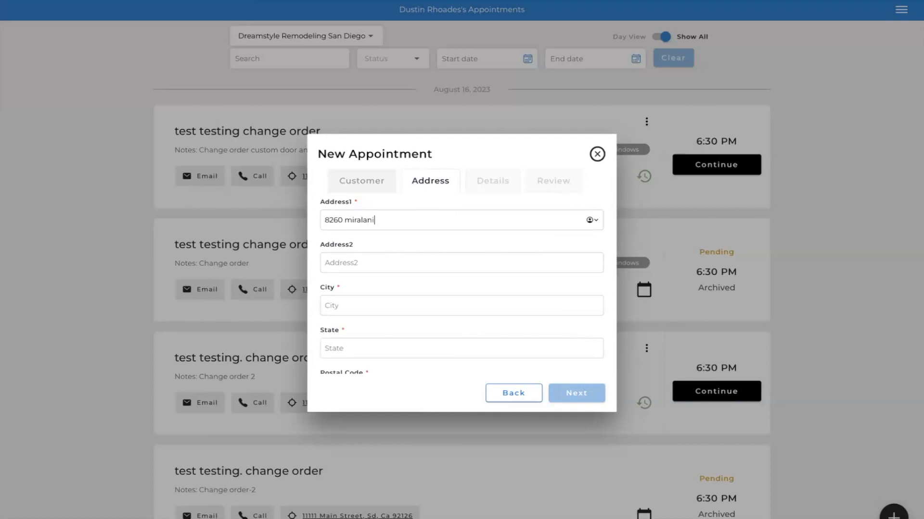
- Enter the job site's street address, city, state and postal code, and proceed to the appointment details
left_click(341, 297)
type("S")
left_click(337, 349)
type("Ca")
scroll(517, 342, "down", 2)
left_click(402, 318)
type("92126")
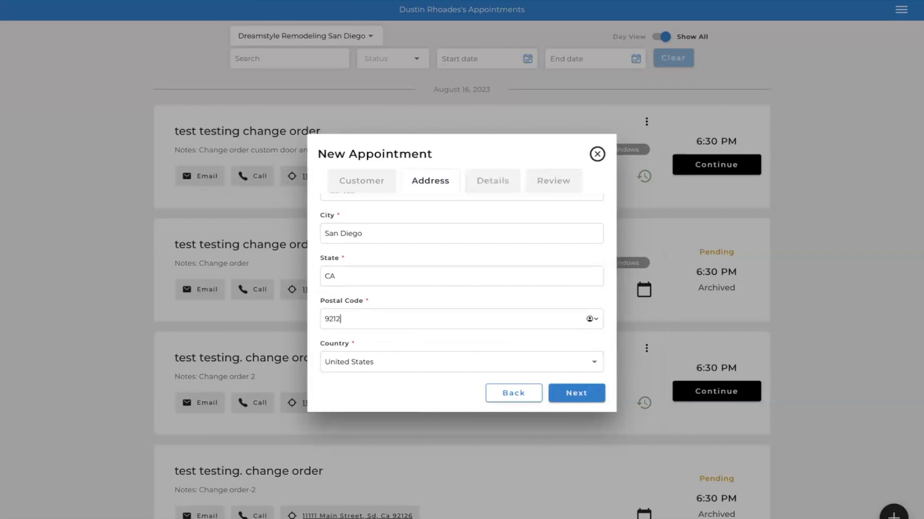
left_click(572, 392)
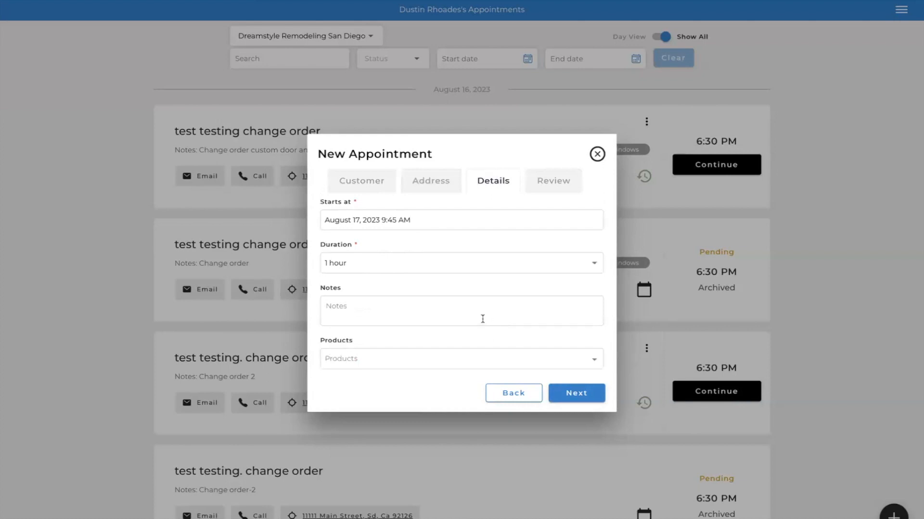
- Add the note "orginal appoinment" to the appointment details
left_click(363, 309)
type("o")
type("rginal appoinment")
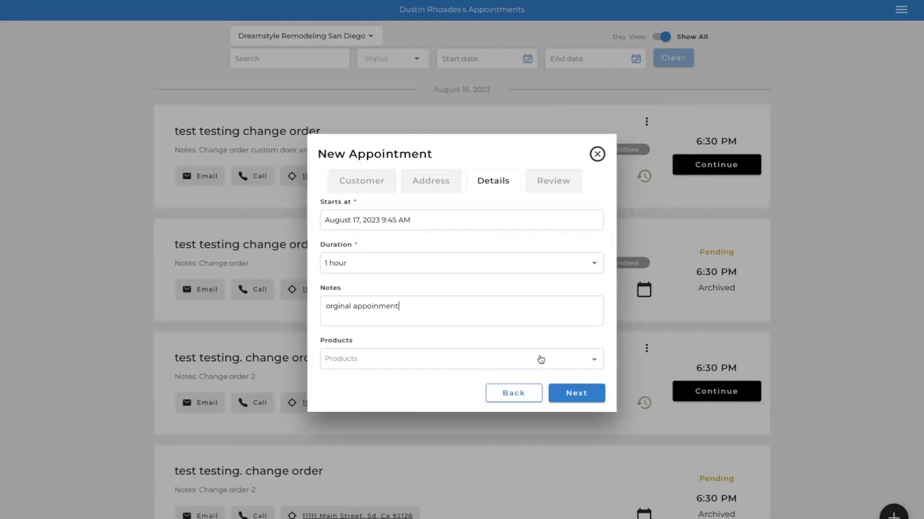
- Select Windows and Patio Doors as the appointment's products, proceed to the review and save the appointment
left_click(580, 362)
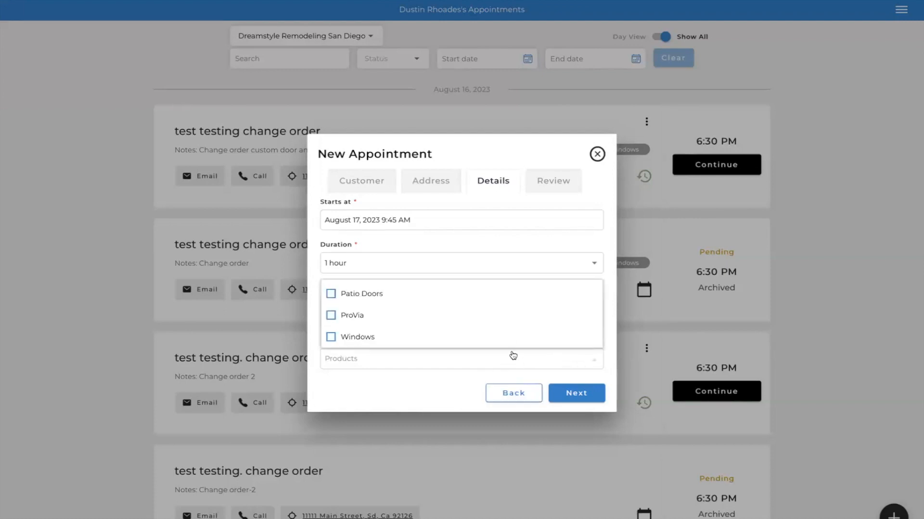
left_click(331, 338)
left_click(331, 297)
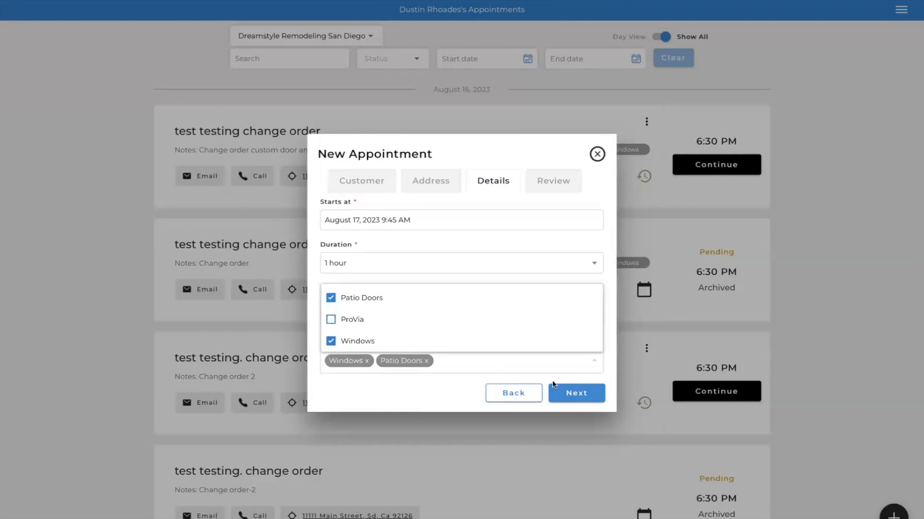
left_click(578, 393)
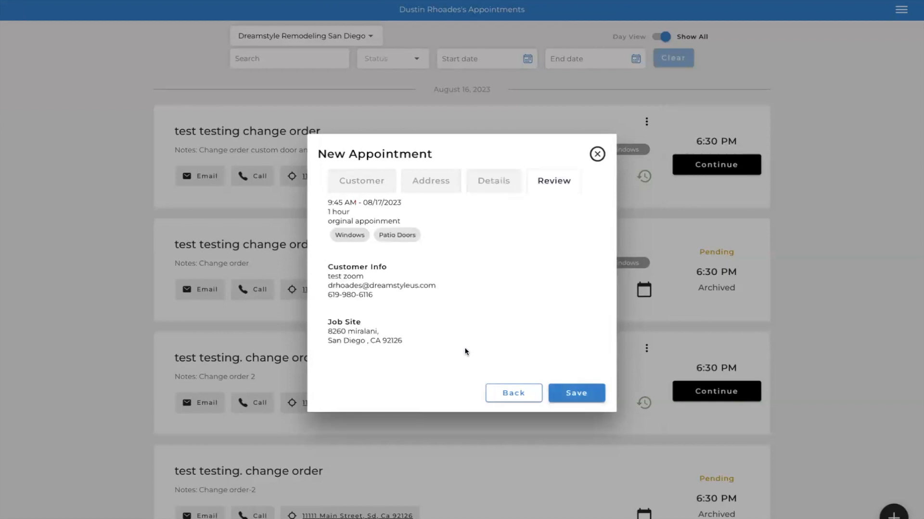
left_click(577, 393)
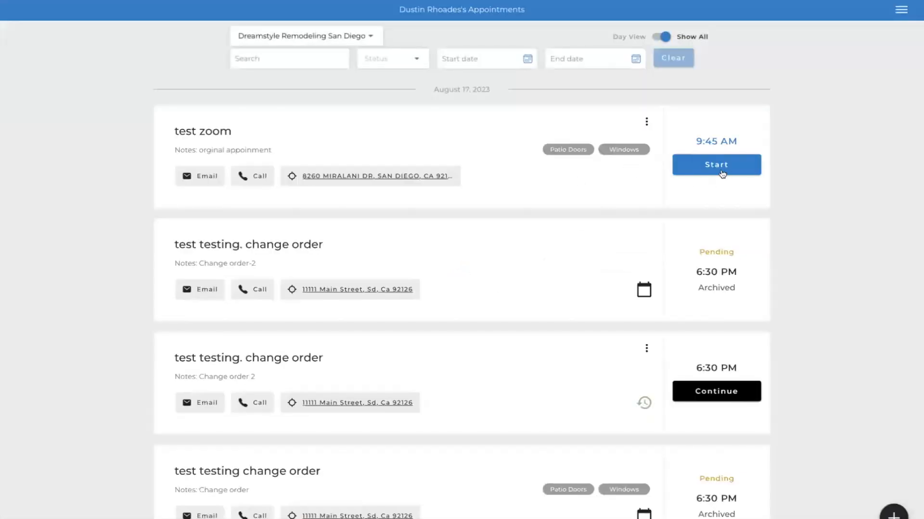
- Start the newly created August 17 appointment and open its Windows takeoff
left_click(728, 171)
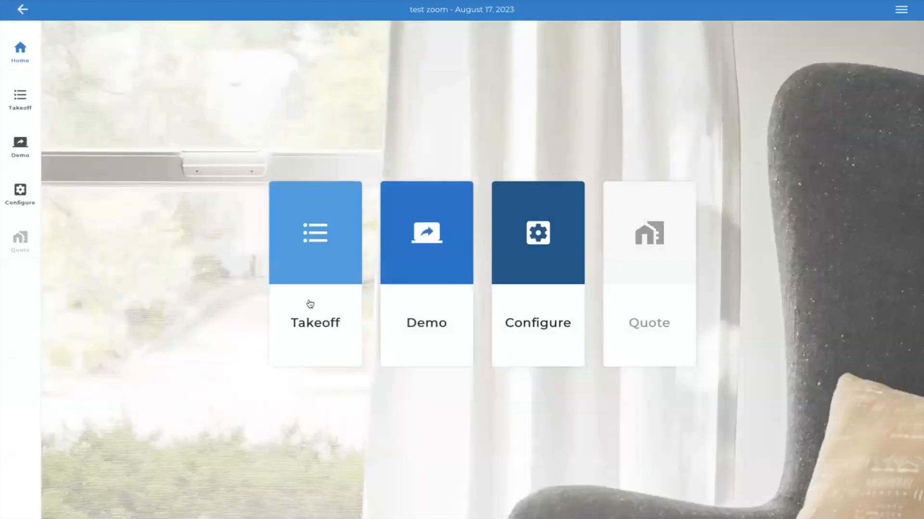
left_click(319, 256)
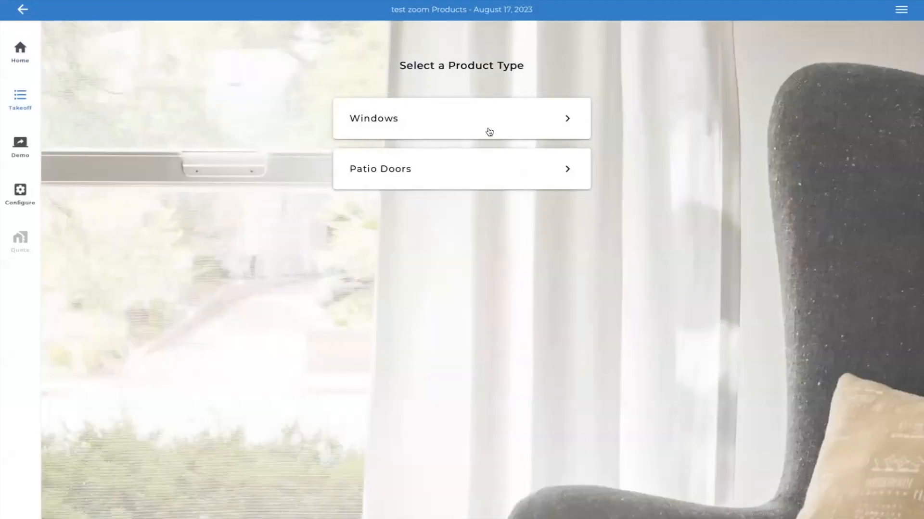
left_click(489, 131)
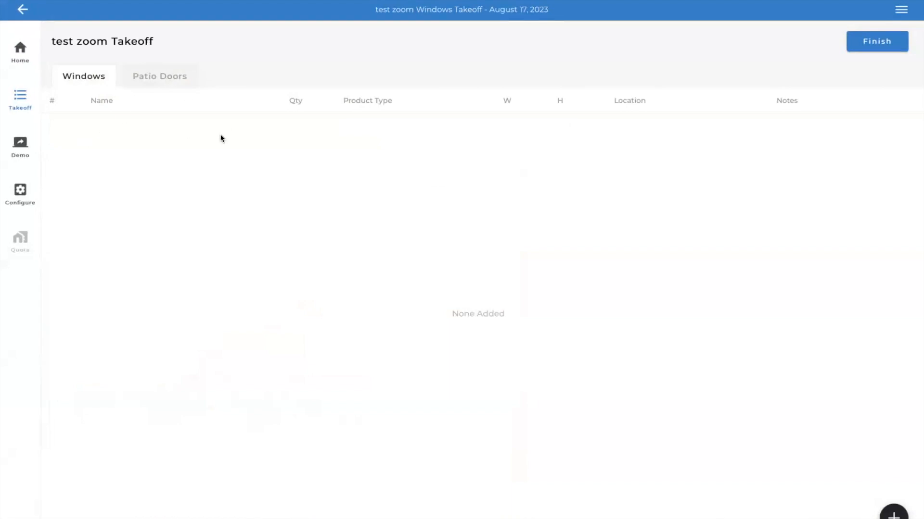
- Add a new window to the takeoff and set its product type to Slider
left_click(893, 514)
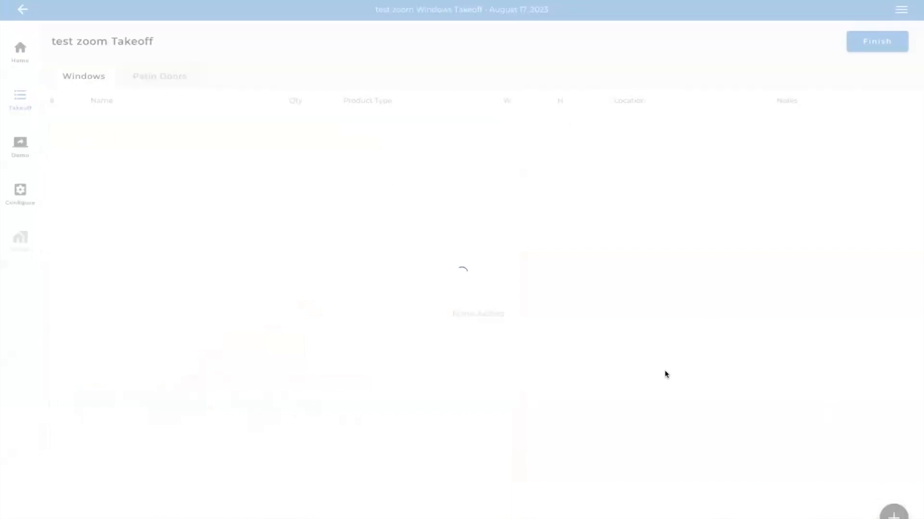
left_click(187, 145)
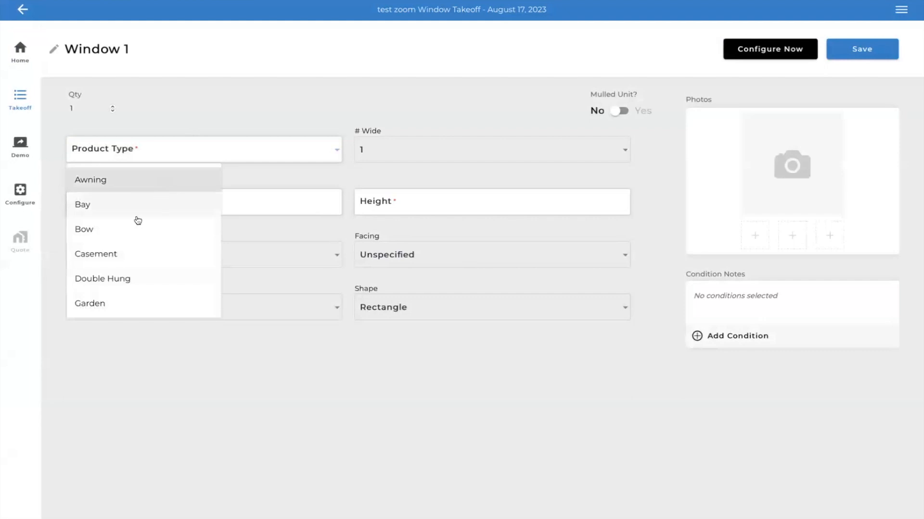
scroll(131, 278, "down", 2)
scroll(132, 279, "down", 3)
left_click(129, 304)
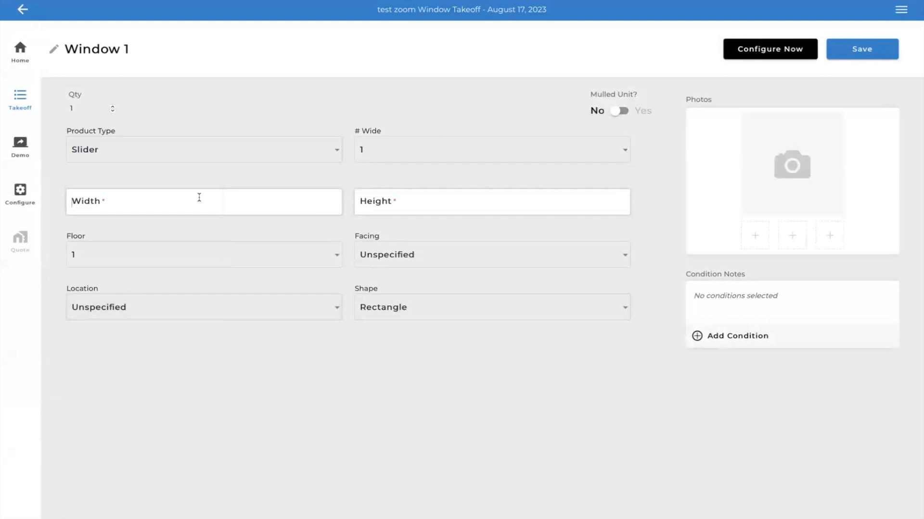
- Set the slider window's width to 60 and height to 45, and proceed directly to configuring it
type("60")
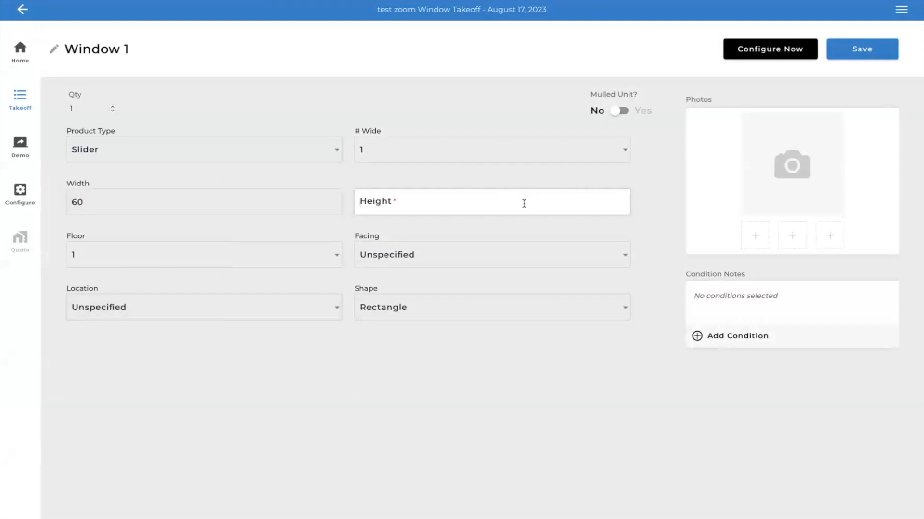
left_click(525, 212)
type("45")
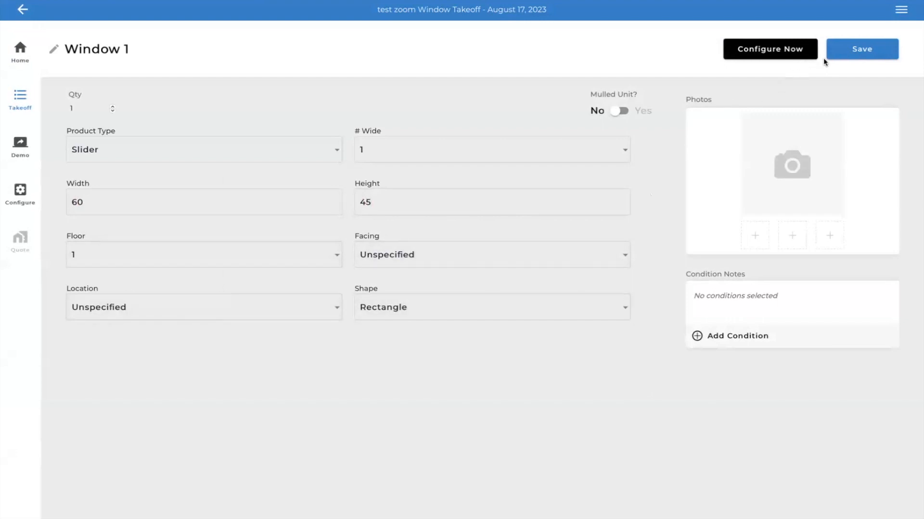
left_click(750, 48)
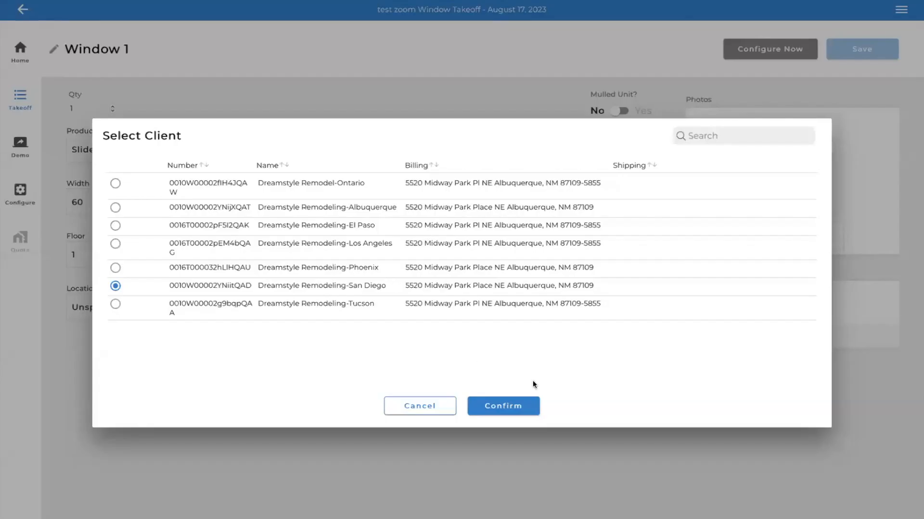
- Choose the Infinity Slider product for the window and set its sash configuration to OX
left_click(514, 409)
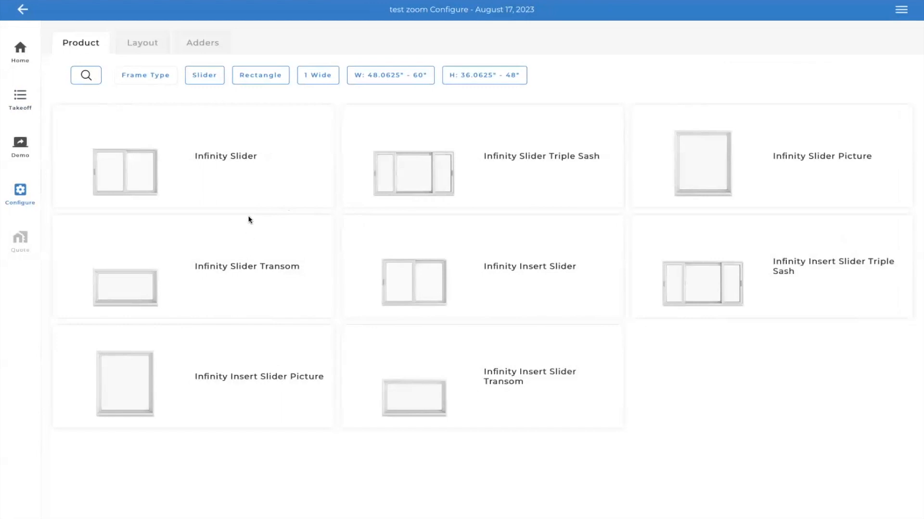
left_click(177, 179)
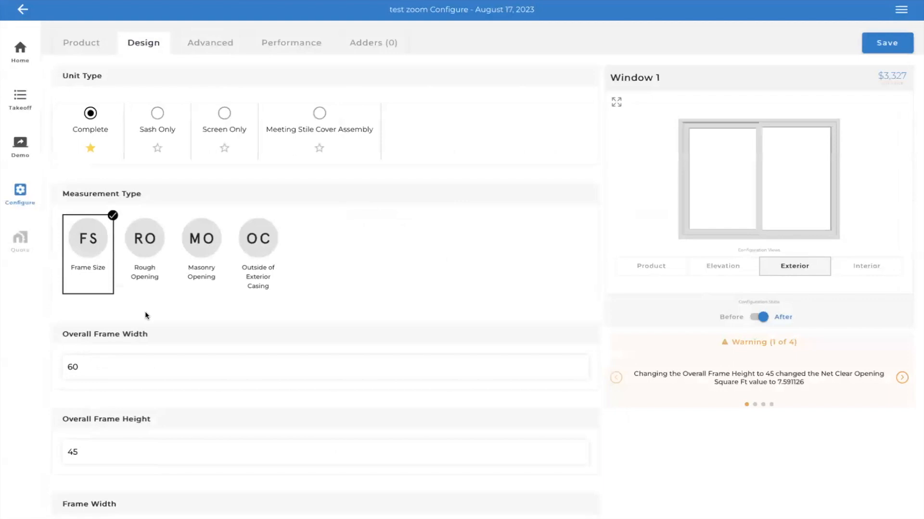
scroll(145, 311, "down", 2)
scroll(145, 311, "down", 6)
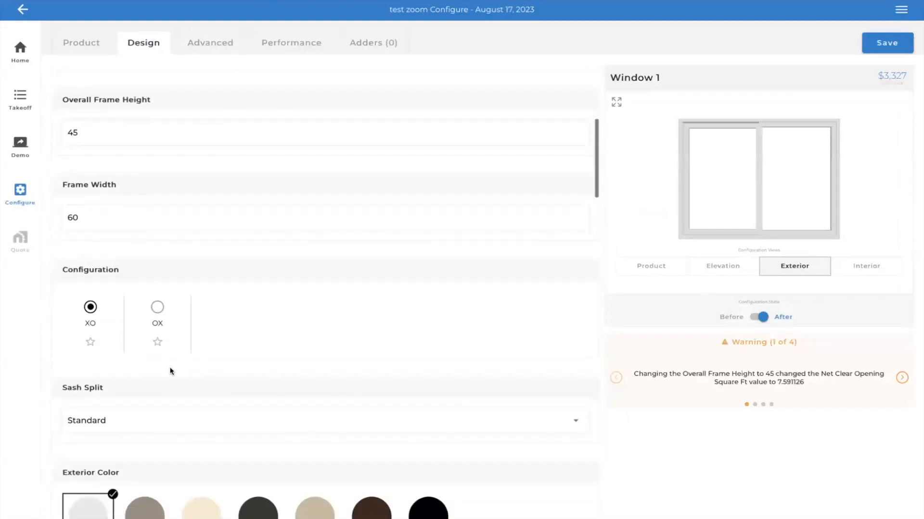
left_click(158, 248)
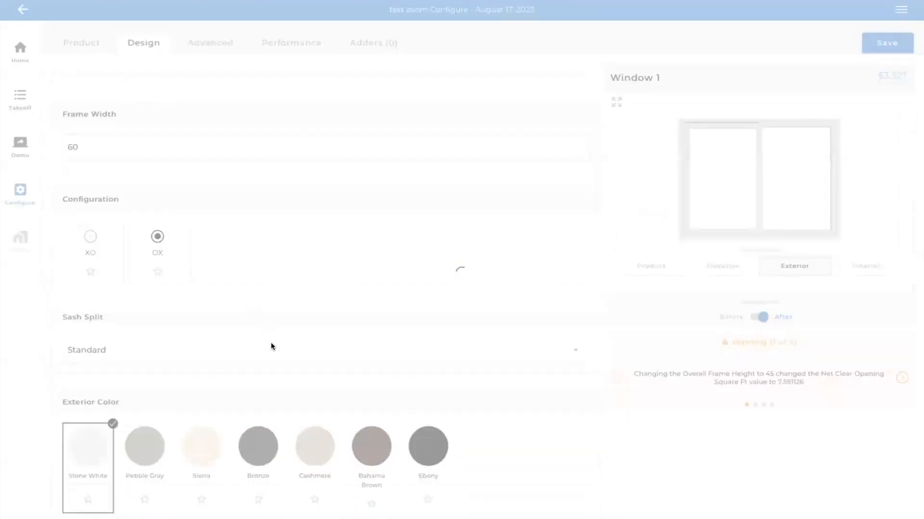
- Set the slider window's hardware color to Matte Black
scroll(270, 344, "down", 3)
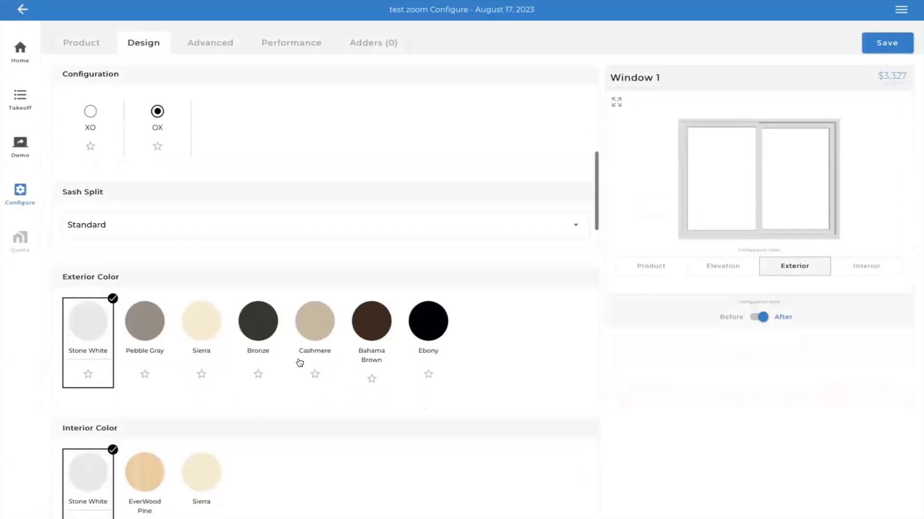
scroll(201, 366, "down", 8)
left_click(269, 308)
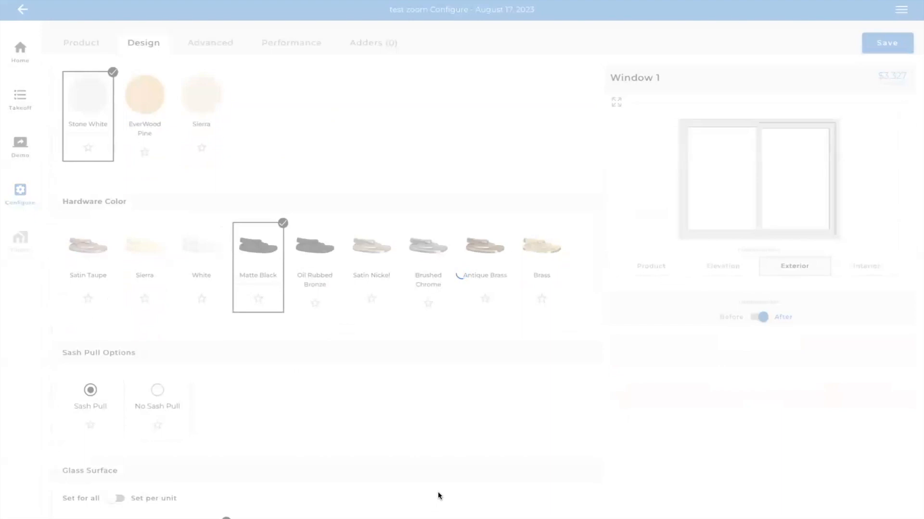
- Try the Low E2 glass surface and tempered glass on the window, restoring Low E3 and no tempering
scroll(432, 433, "down", 6)
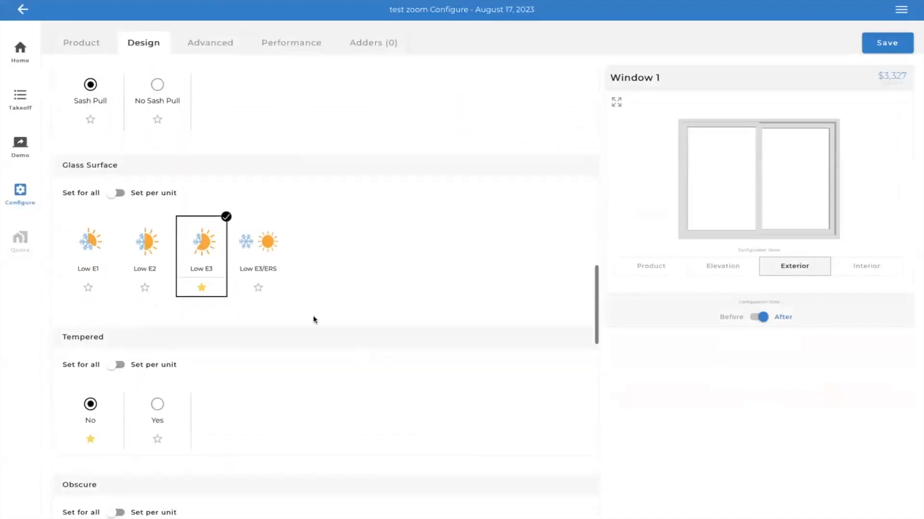
scroll(268, 360, "down", 1)
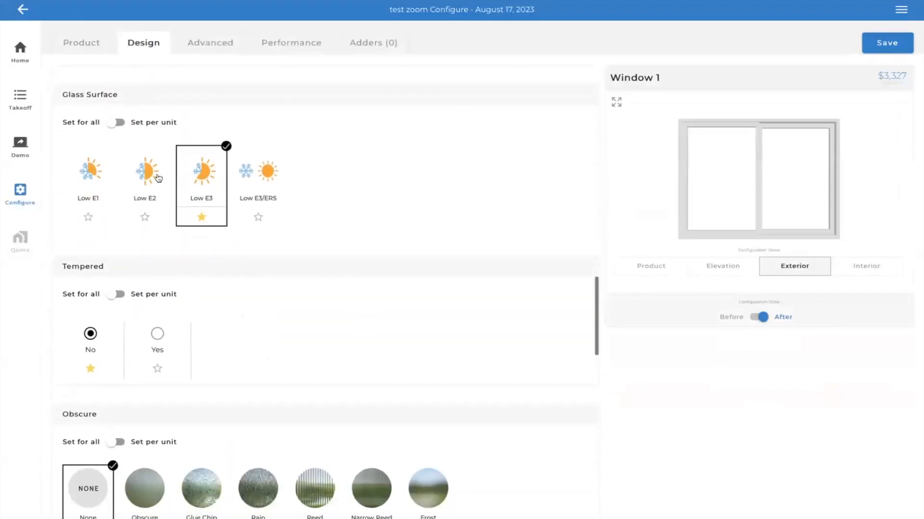
left_click(154, 164)
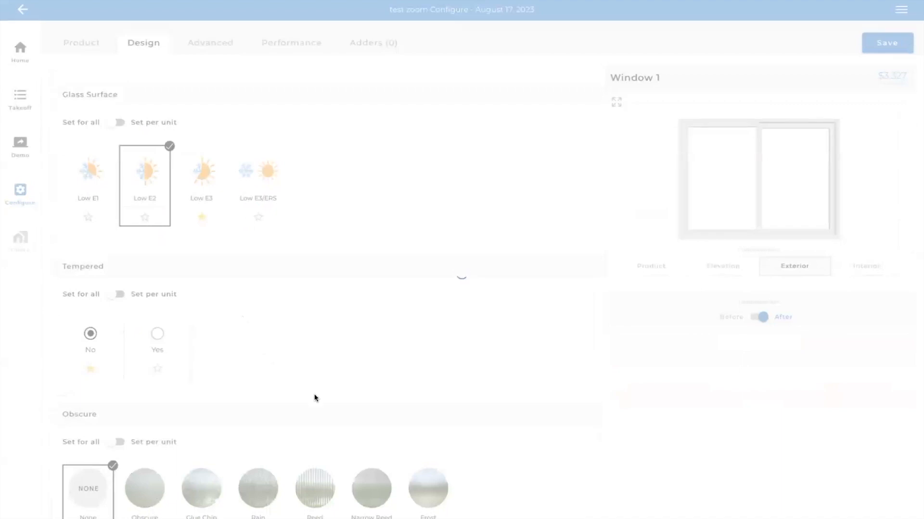
scroll(314, 394, "down", 6)
scroll(313, 396, "down", 4)
scroll(314, 396, "up", 8)
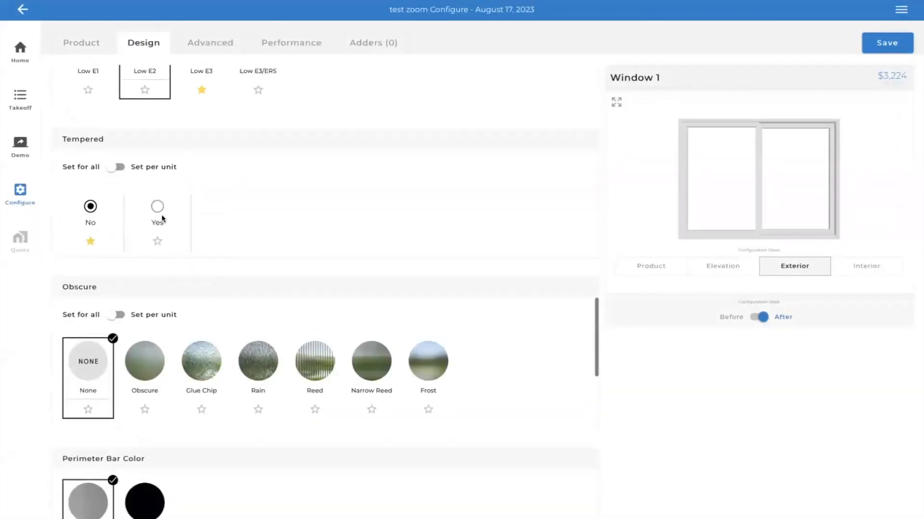
left_click(158, 207)
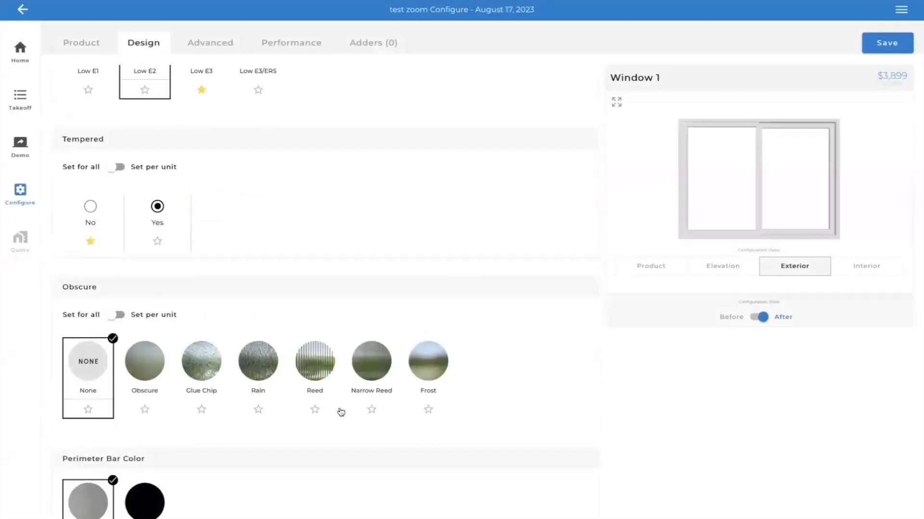
left_click(94, 210)
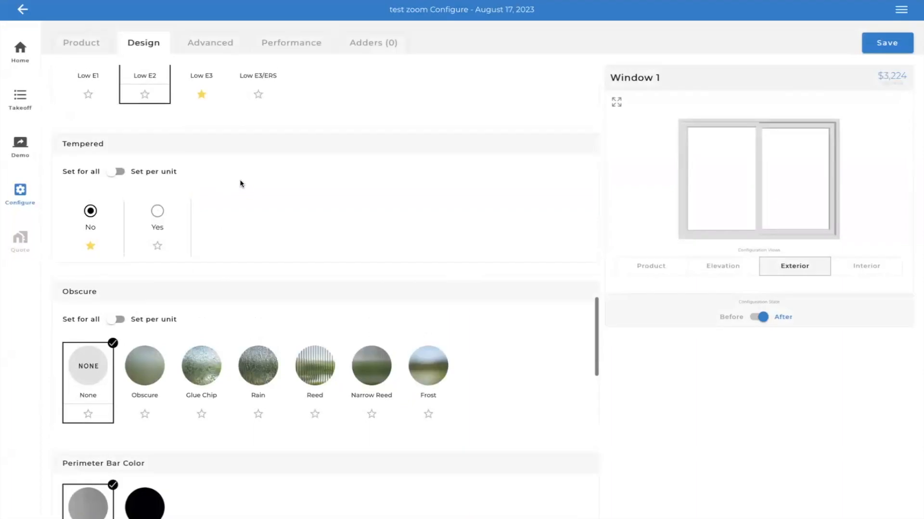
left_click(204, 121)
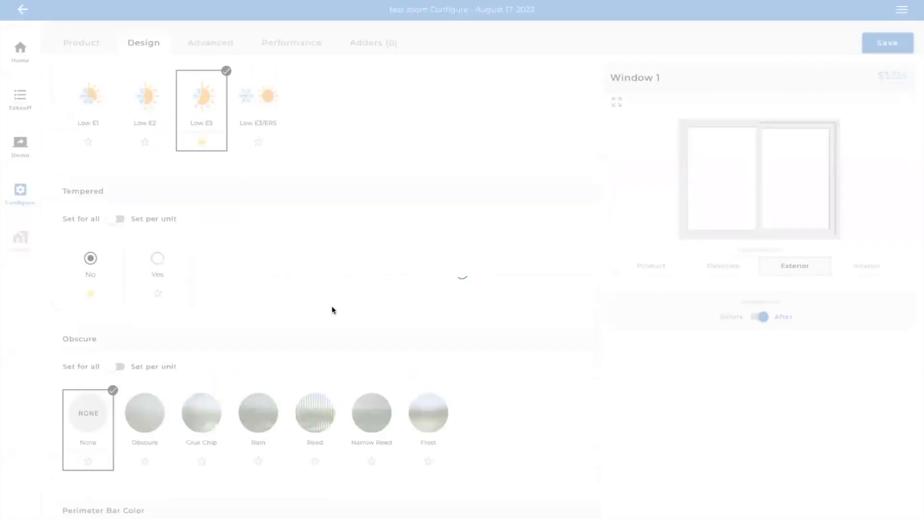
- Review the window's remaining obscure glass, grille, casing and screen options and open its list of adders
scroll(337, 318, "down", 9)
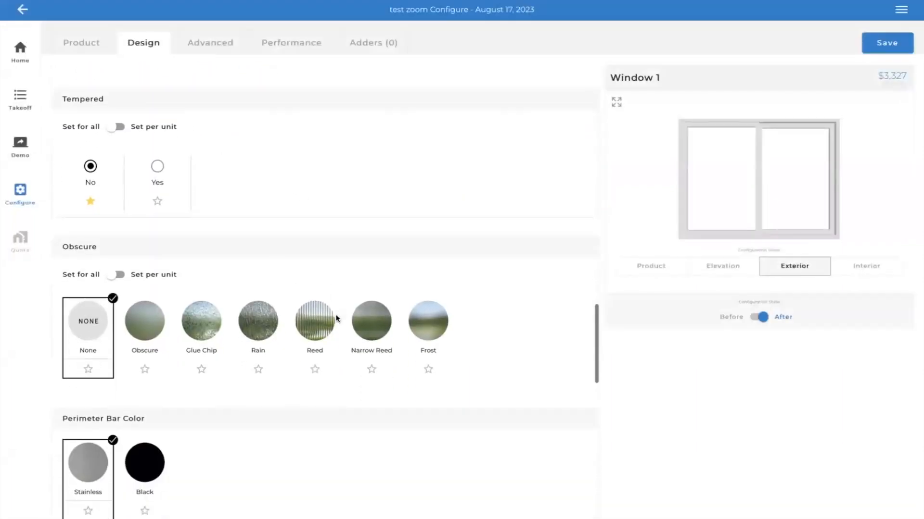
scroll(251, 264, "down", 12)
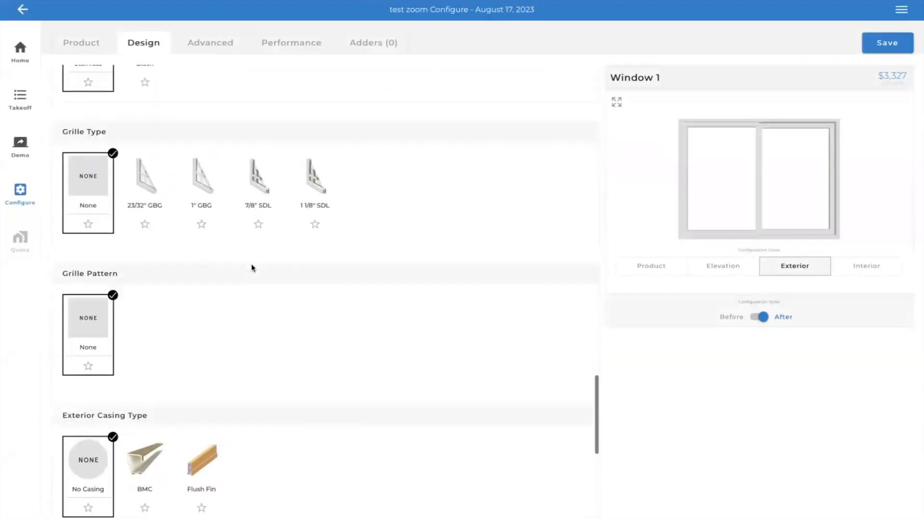
scroll(231, 261, "down", 1)
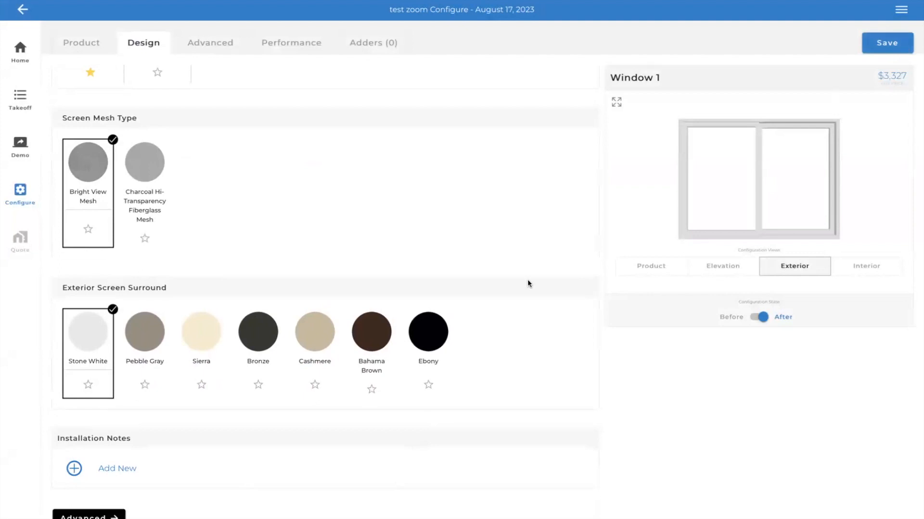
left_click(377, 45)
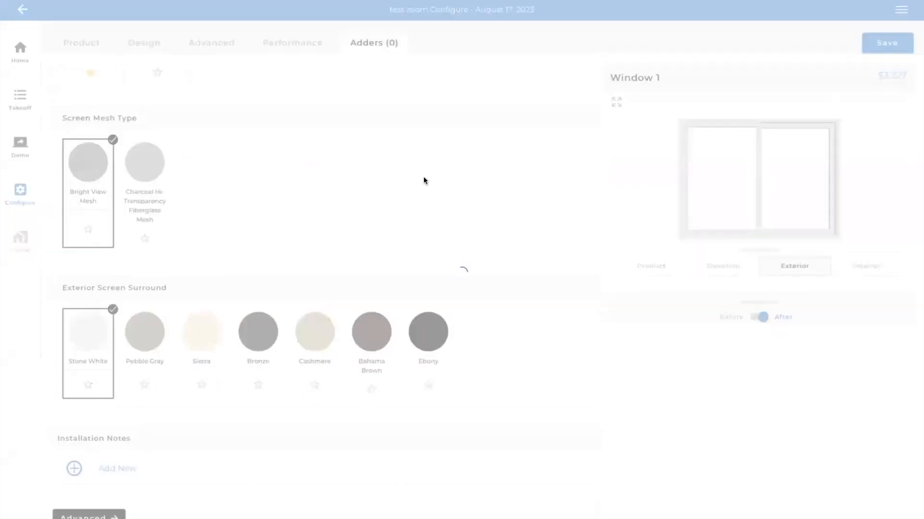
left_click(893, 514)
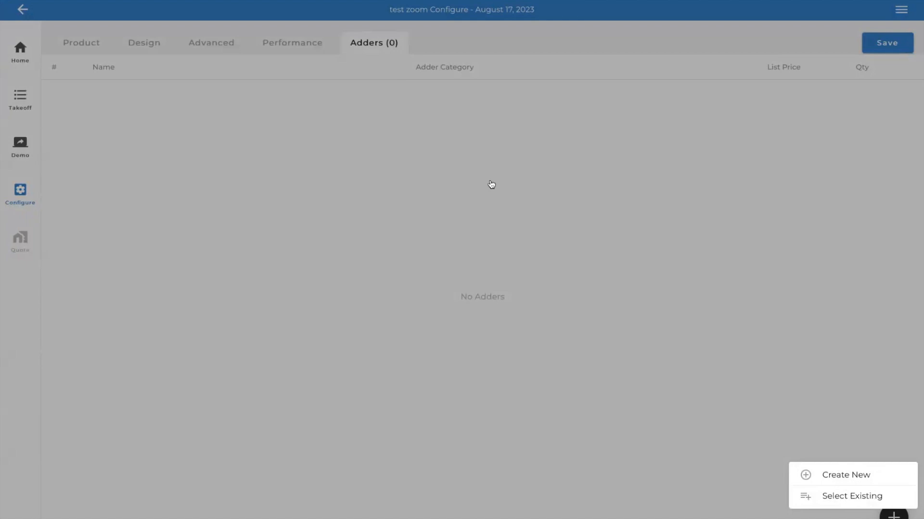
left_click(861, 479)
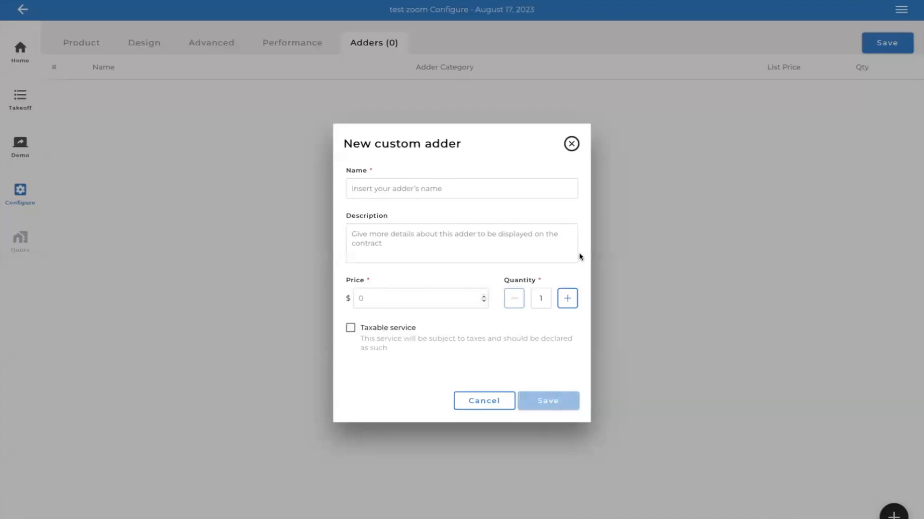
left_click(571, 144)
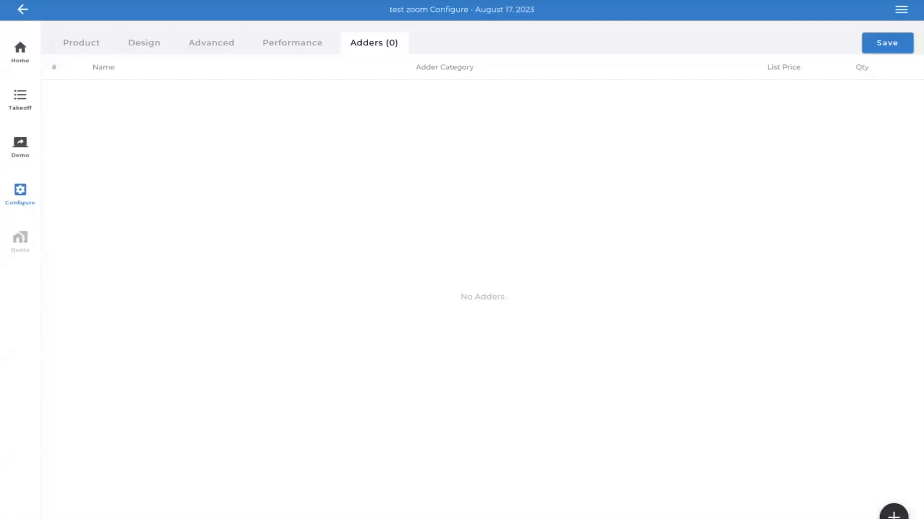
- Add the existing Dreamstyle Reflash Installtion adder from the Installation Types category to the window and save its configuration
left_click(893, 514)
left_click(831, 496)
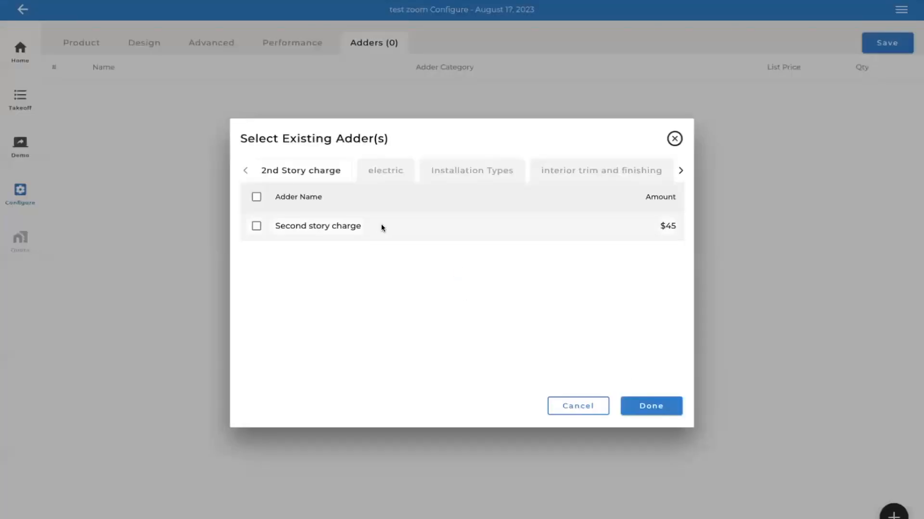
left_click(498, 174)
scroll(485, 325, "down", 1)
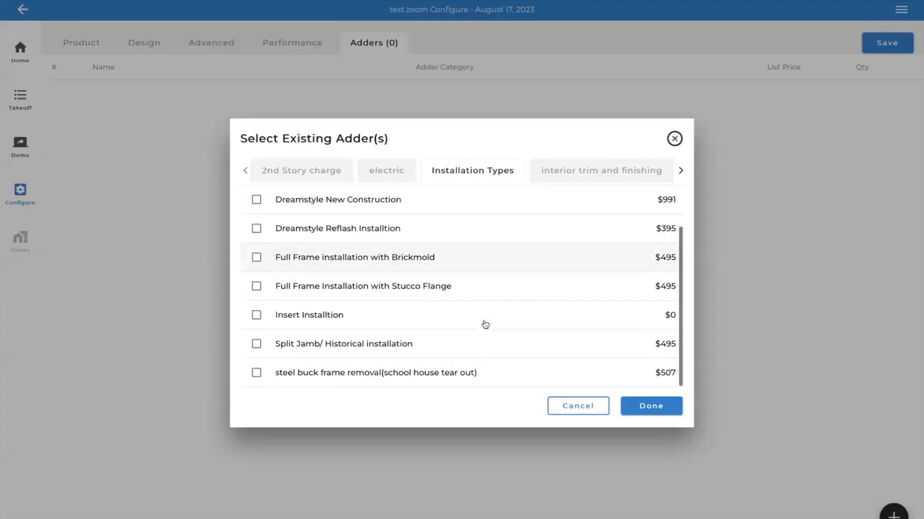
scroll(320, 286, "up", 2)
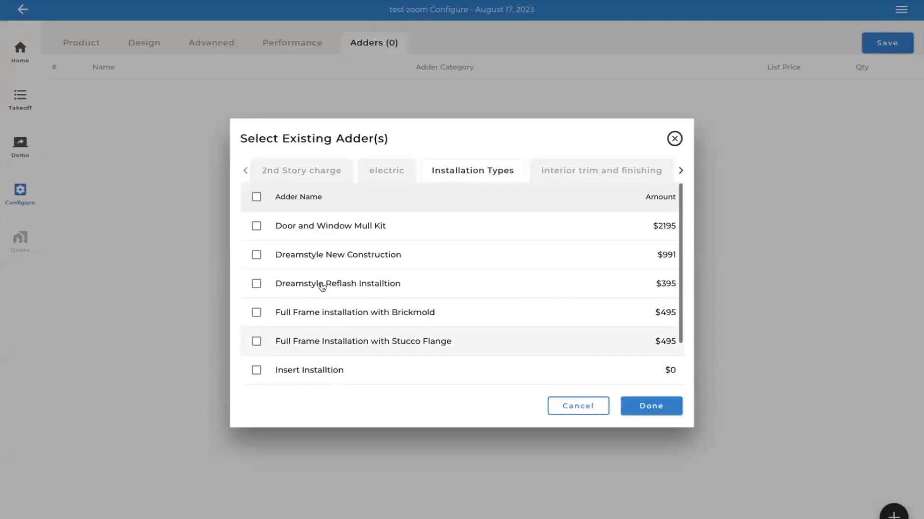
left_click(256, 283)
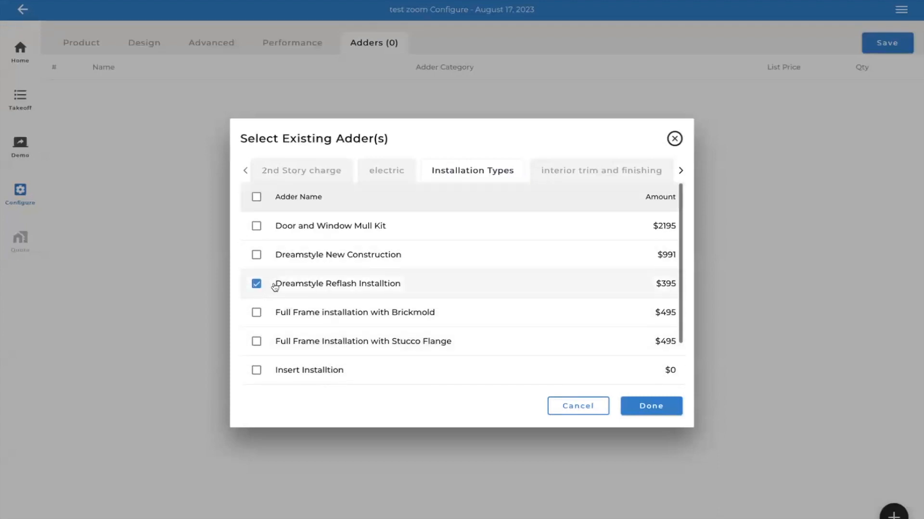
left_click(642, 406)
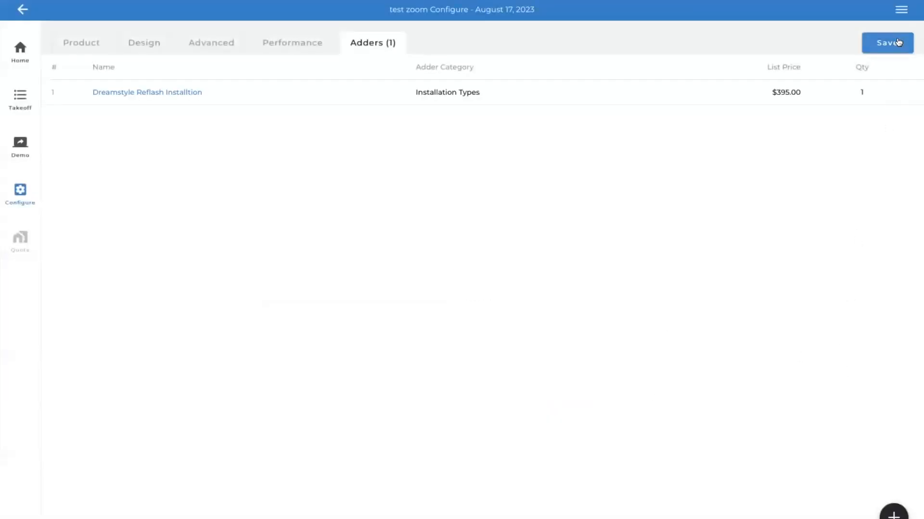
left_click(898, 42)
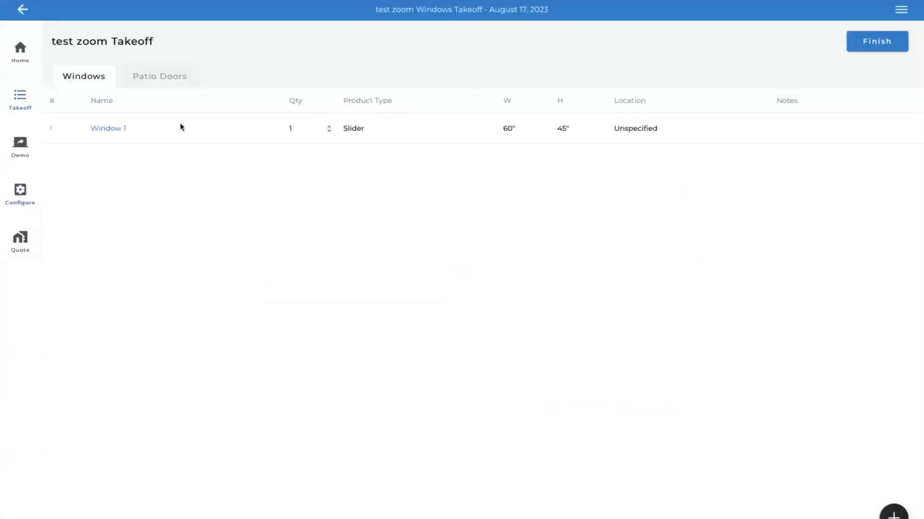
- Add a new patio door to the takeoff and set its door style to Sliding/Gliding
left_click(165, 77)
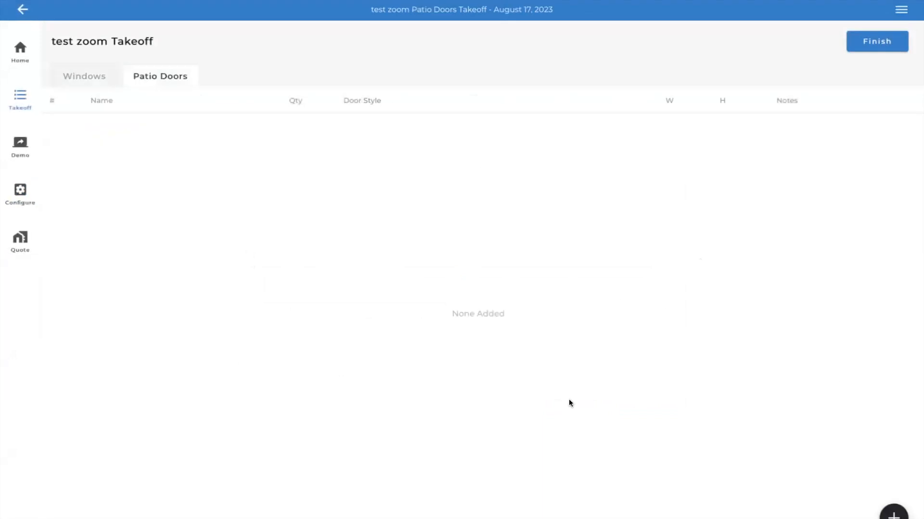
left_click(890, 513)
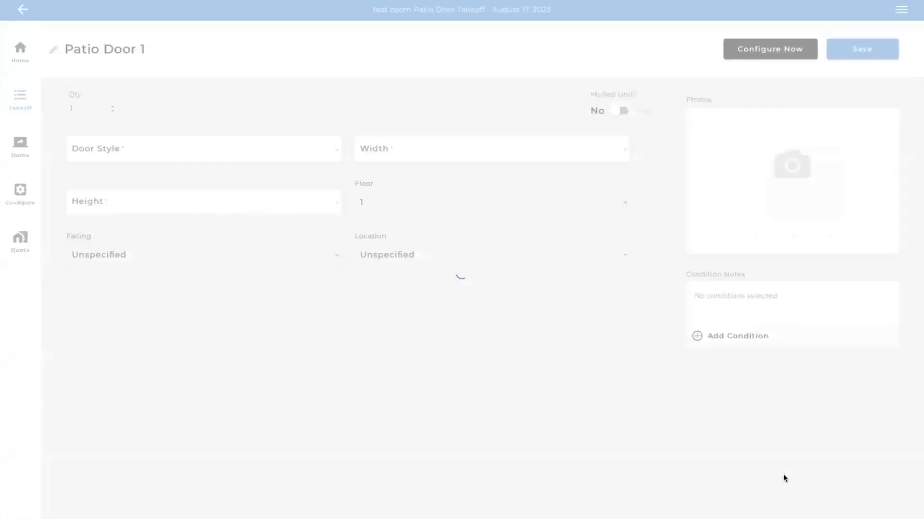
left_click(260, 147)
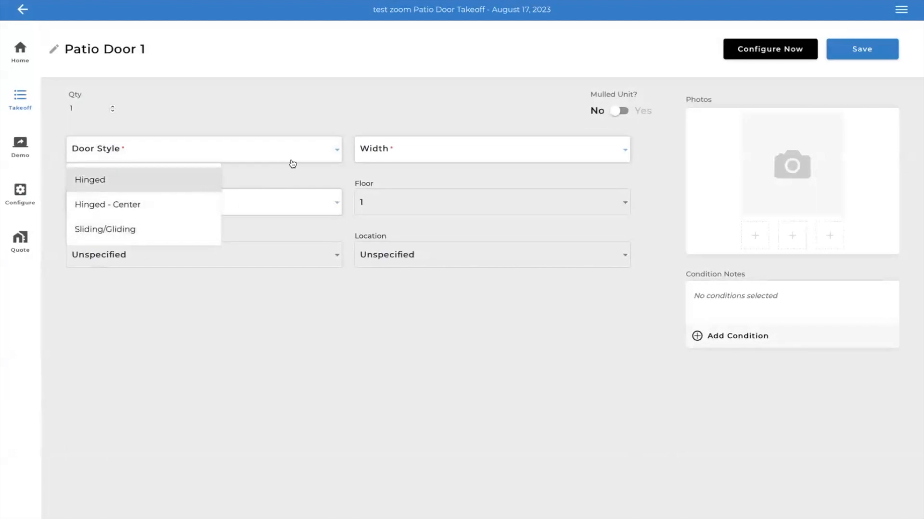
left_click(185, 235)
left_click(320, 198)
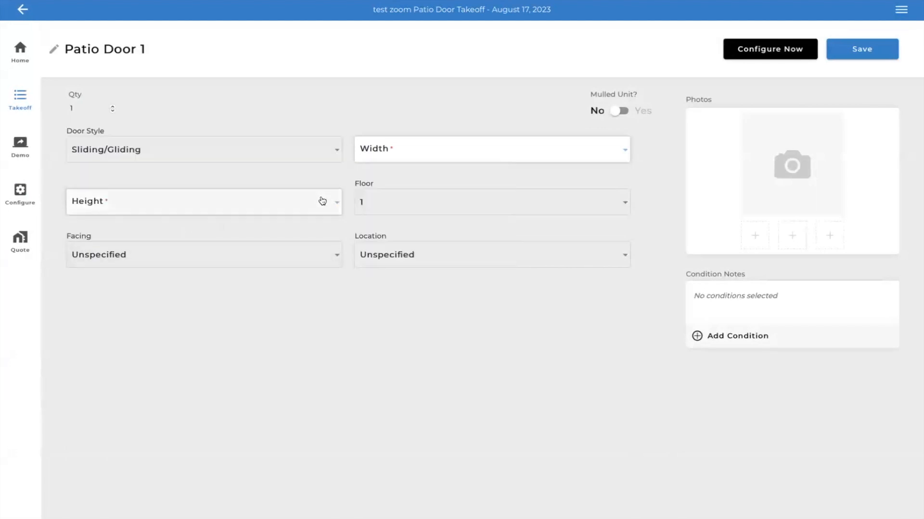
- Set the patio door's height to 80 and its width to 60
left_click(322, 201)
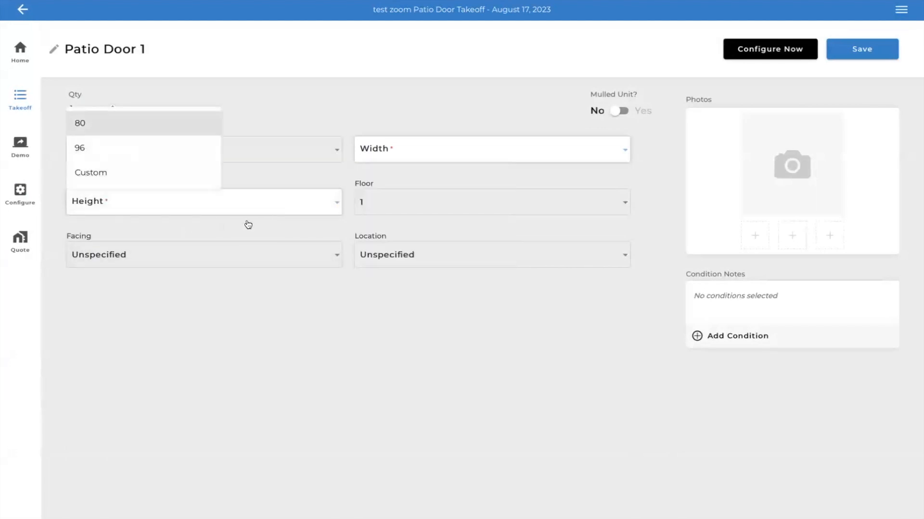
left_click(146, 126)
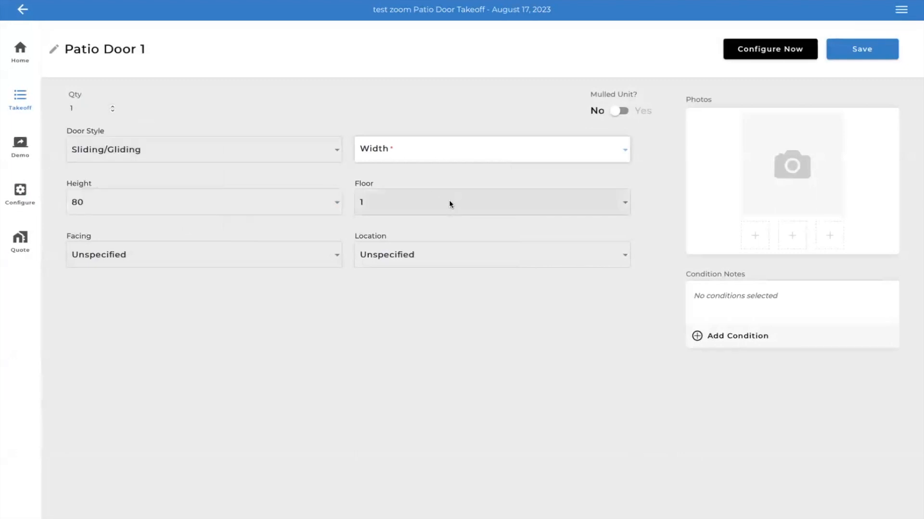
left_click(449, 154)
left_click(394, 209)
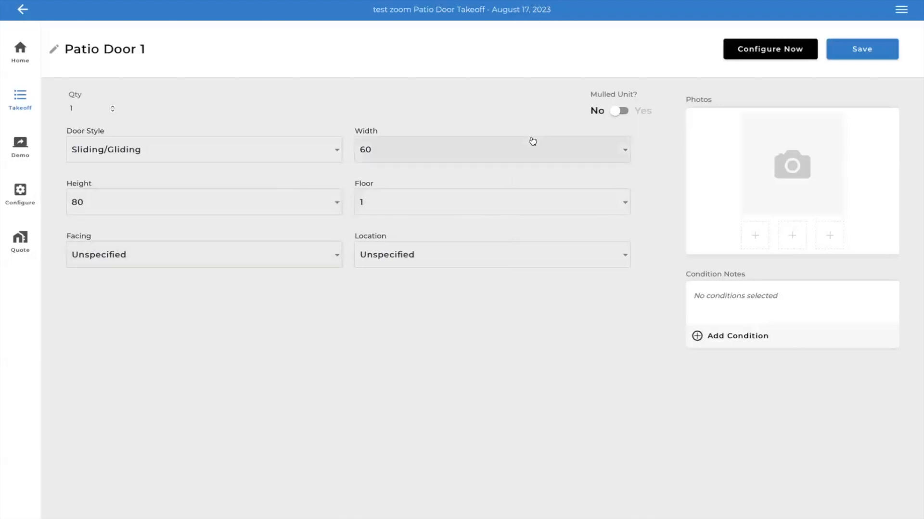
- Proceed directly to configuring the patio door and choose the Infinity 2 Panel Sliding French Door product
left_click(778, 56)
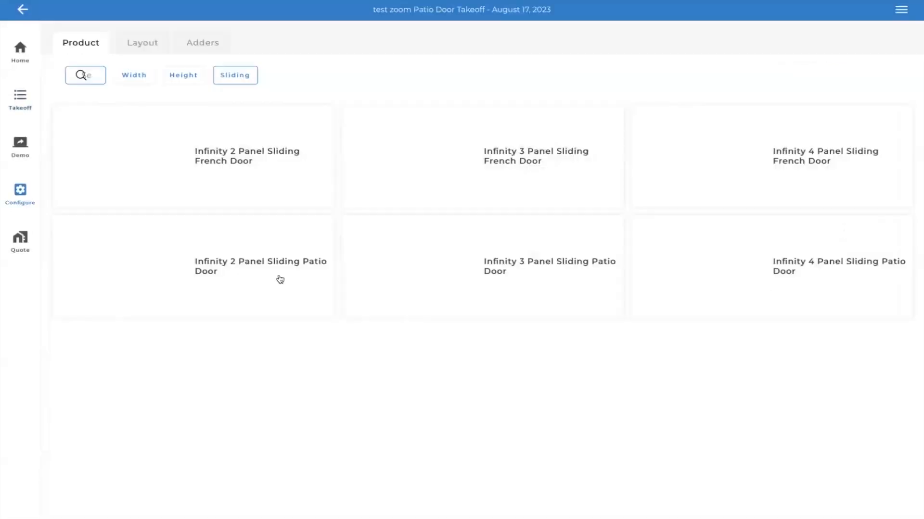
left_click(155, 190)
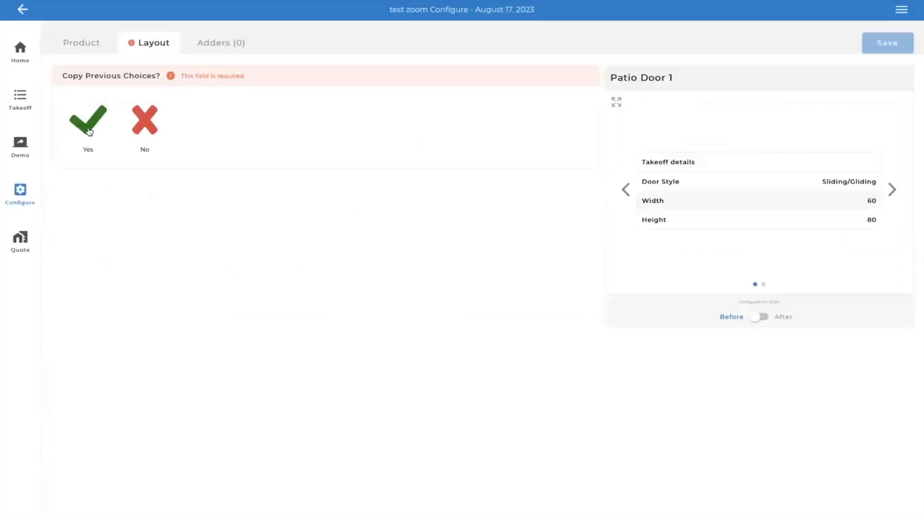
- Copy the previous choices to the patio door and set its door foot-bolt to White Foot-Bolt
left_click(89, 132)
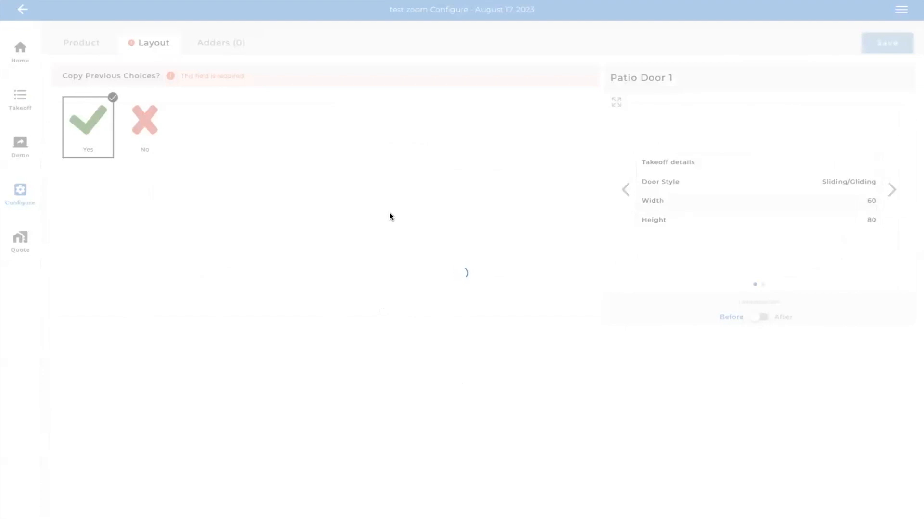
scroll(373, 236, "down", 15)
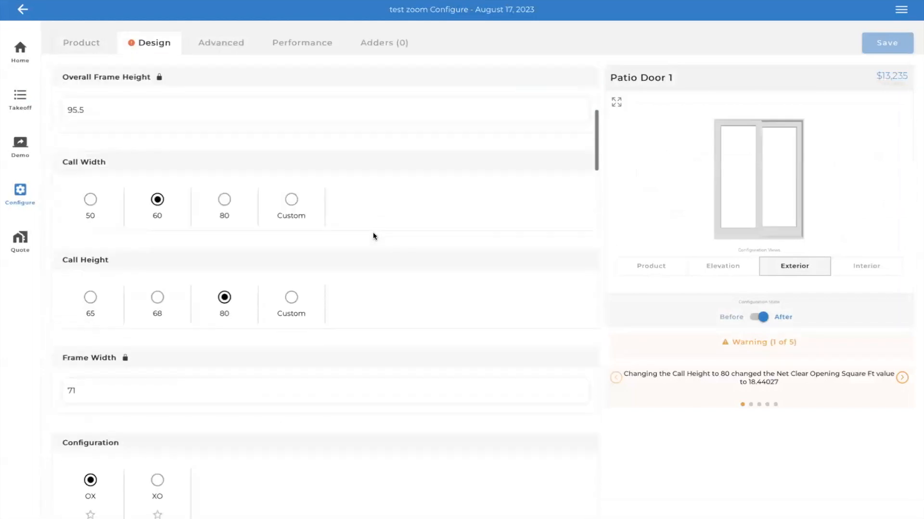
scroll(373, 236, "down", 6)
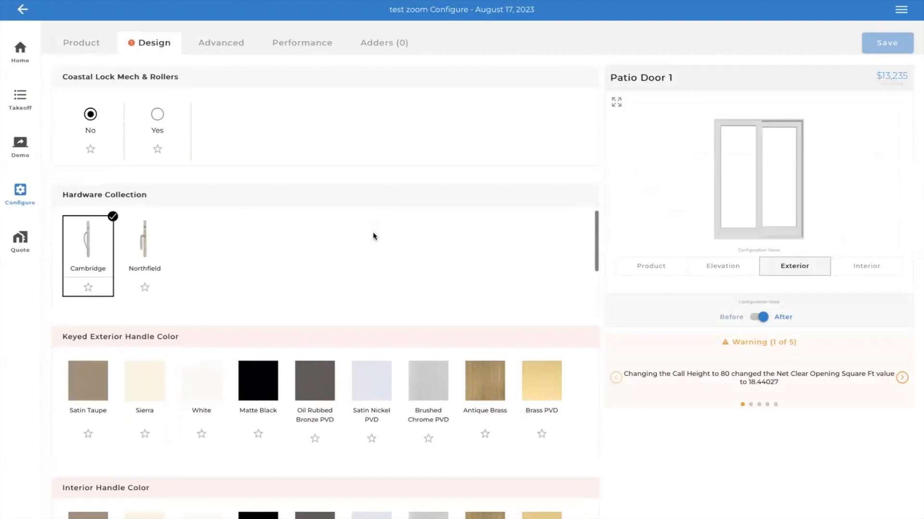
scroll(373, 236, "down", 8)
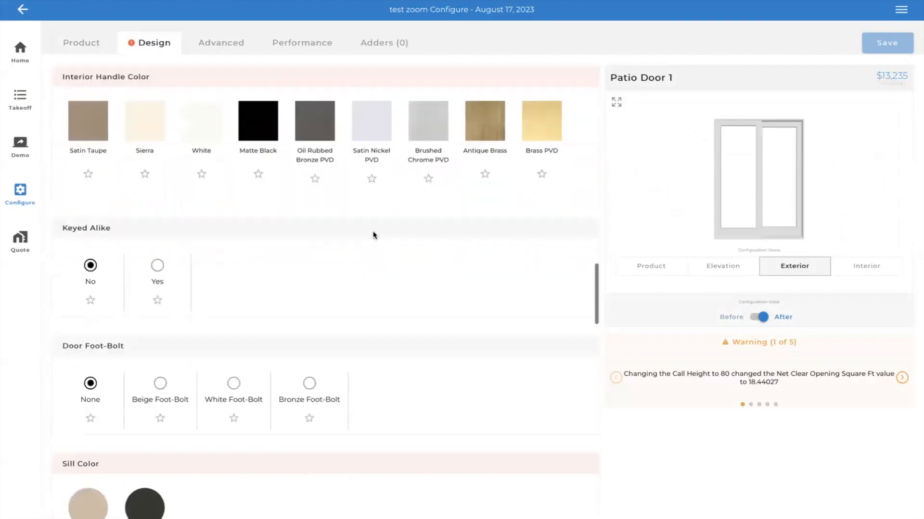
scroll(373, 236, "down", 8)
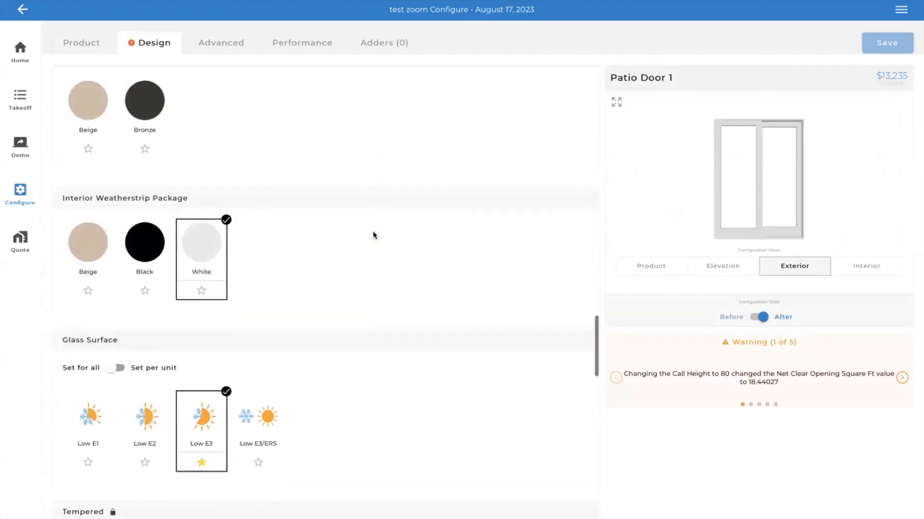
scroll(374, 233, "up", 5)
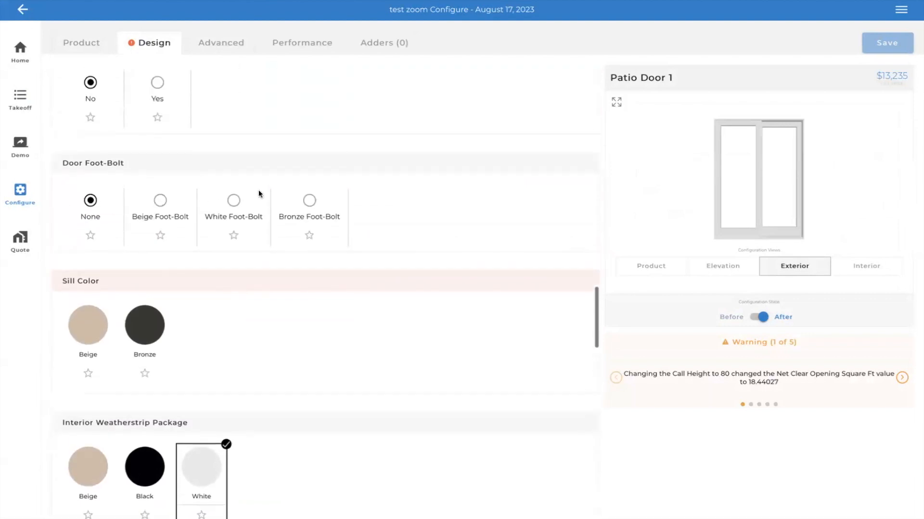
left_click(234, 201)
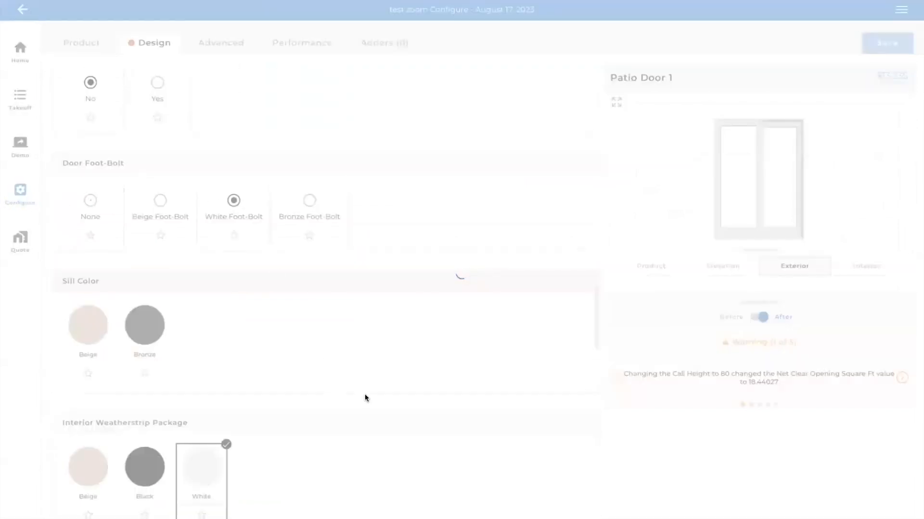
- Set both the keyed exterior handle color and the interior handle color of the patio door to White
scroll(365, 396, "down", 15)
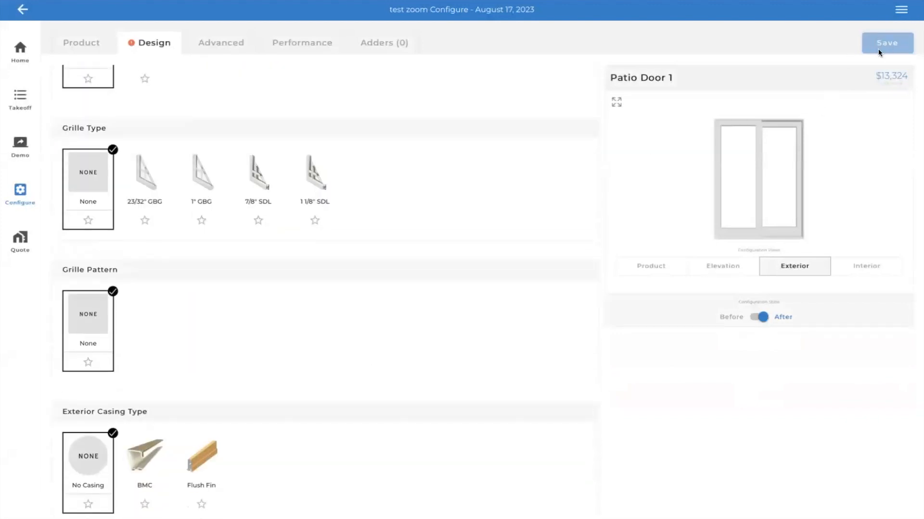
scroll(409, 350, "down", 10)
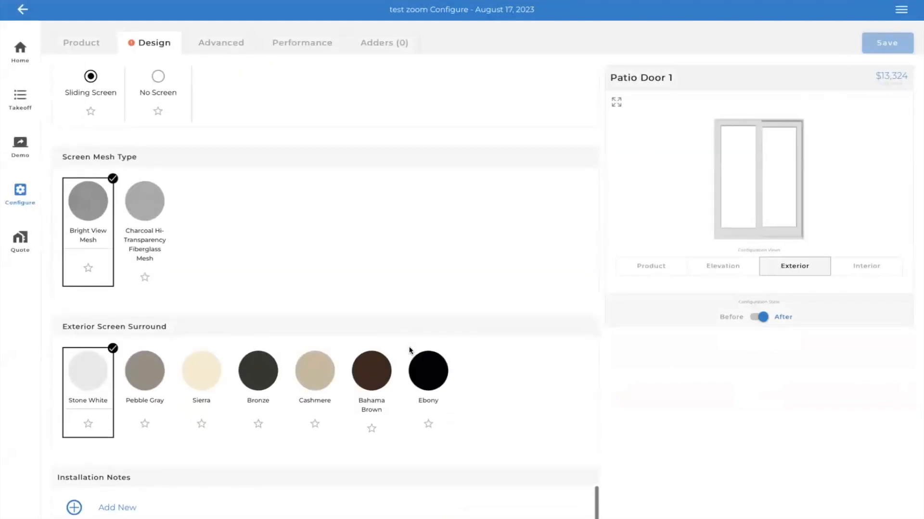
scroll(409, 350, "up", 15)
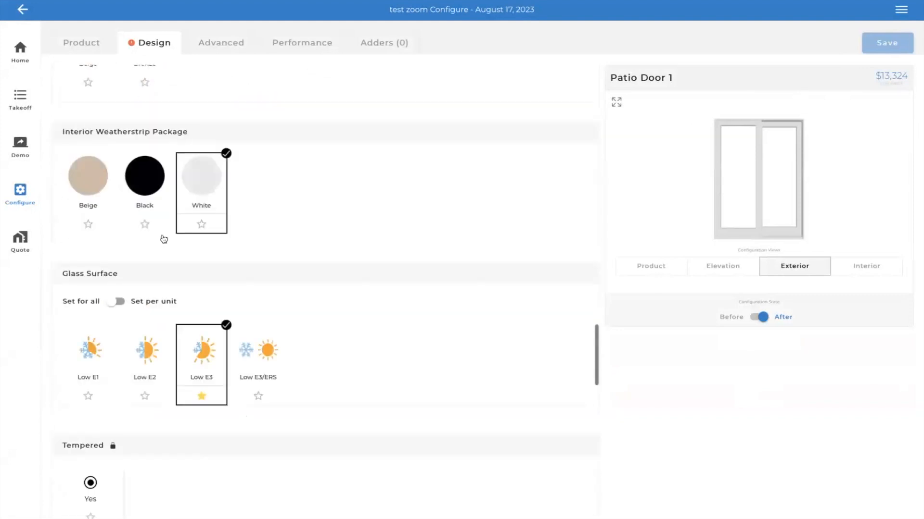
scroll(163, 235, "up", 12)
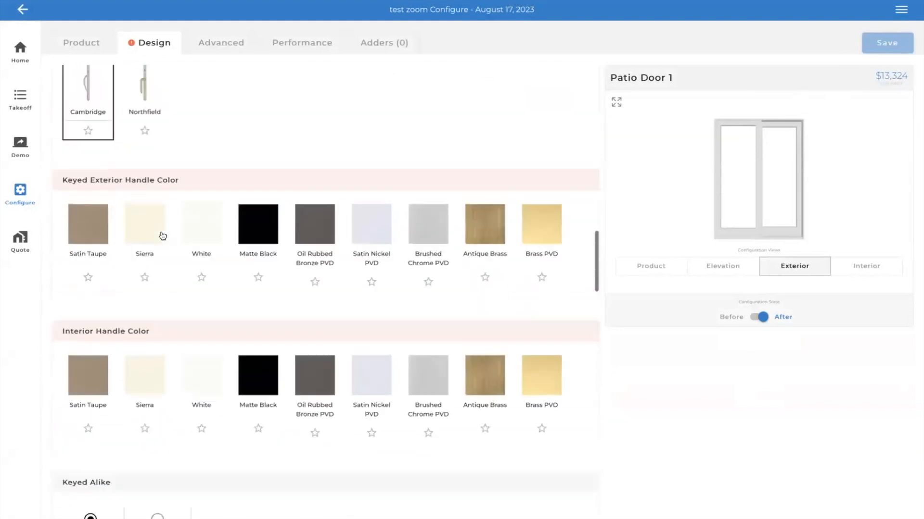
scroll(163, 236, "up", 15)
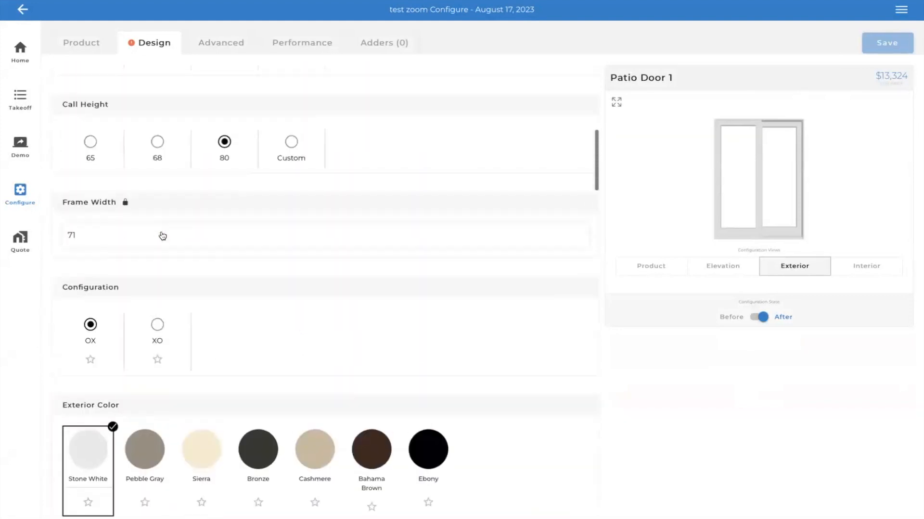
scroll(163, 236, "up", 2)
scroll(155, 288, "down", 5)
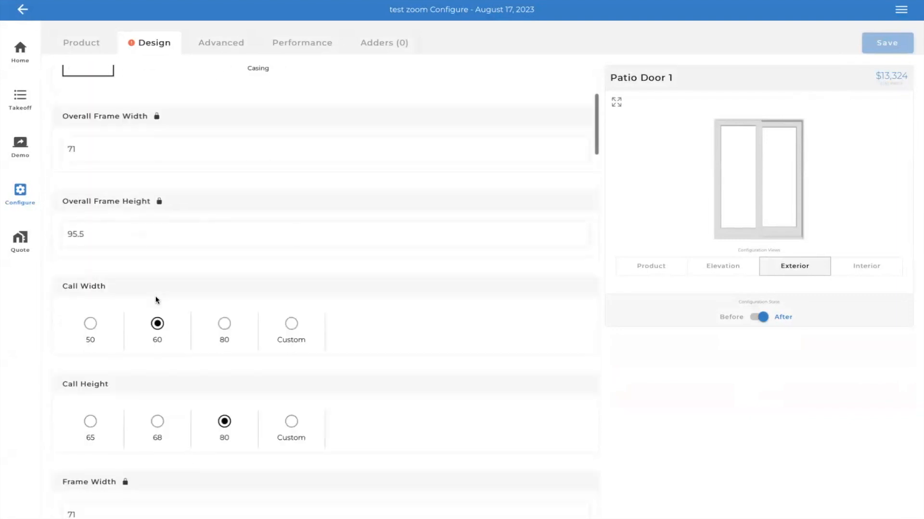
scroll(158, 305, "down", 10)
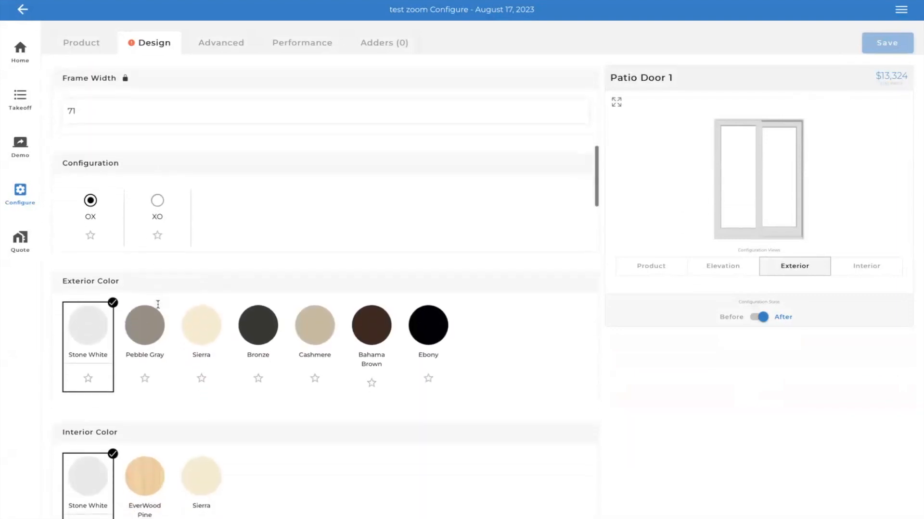
scroll(157, 305, "down", 15)
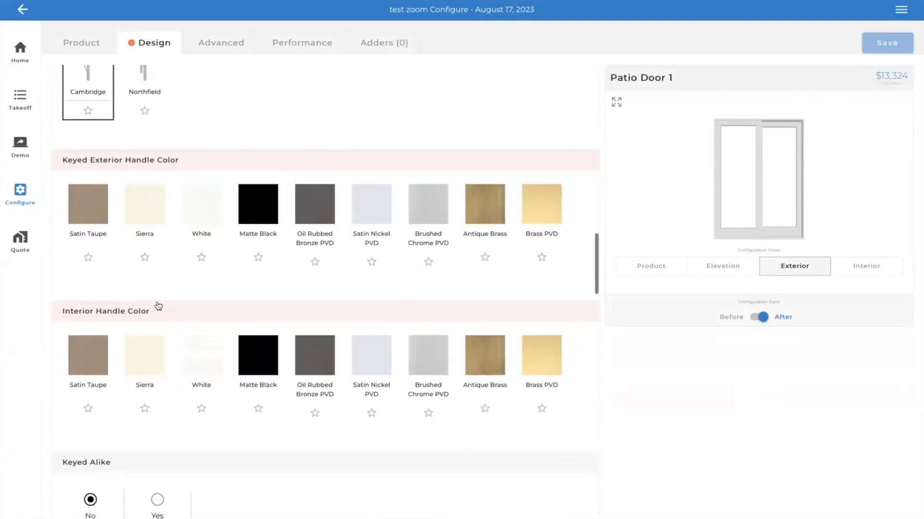
scroll(158, 306, "up", 3)
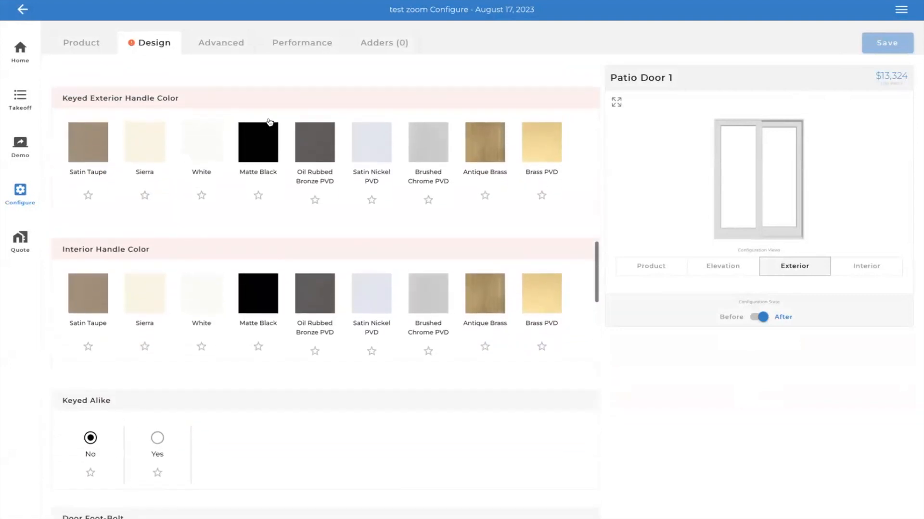
left_click(198, 150)
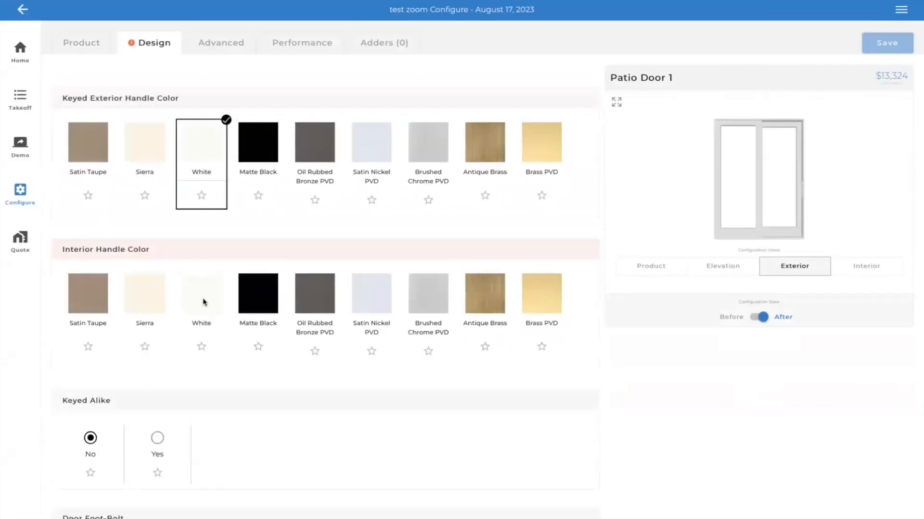
left_click(203, 302)
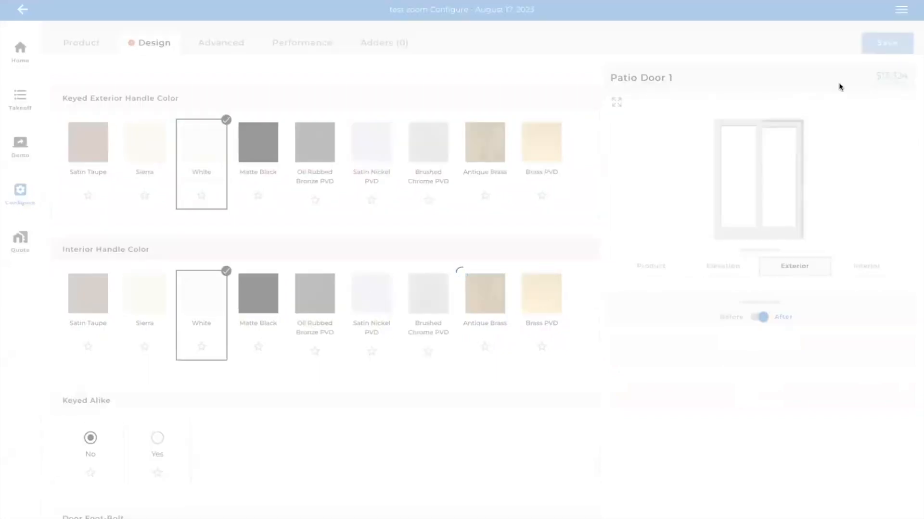
- Set the patio door's sill color to Bronze and save its configuration
scroll(419, 305, "down", 2)
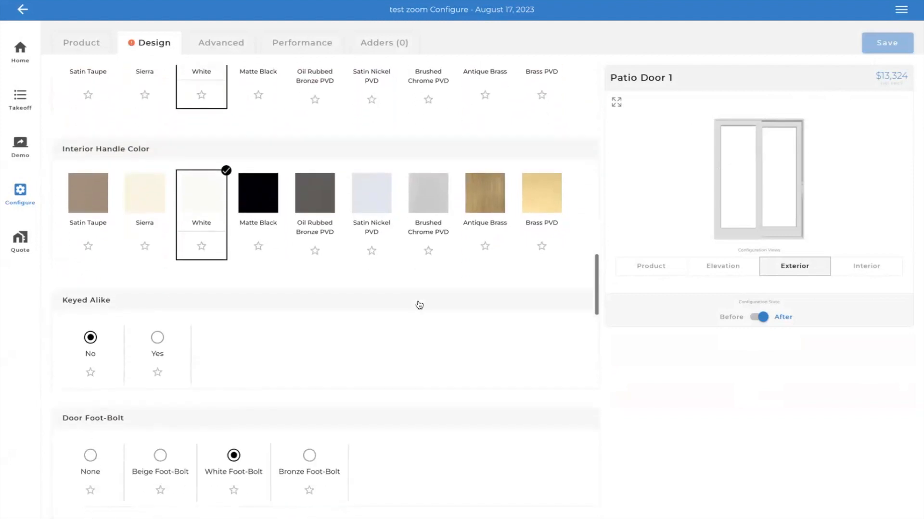
scroll(277, 319, "down", 6)
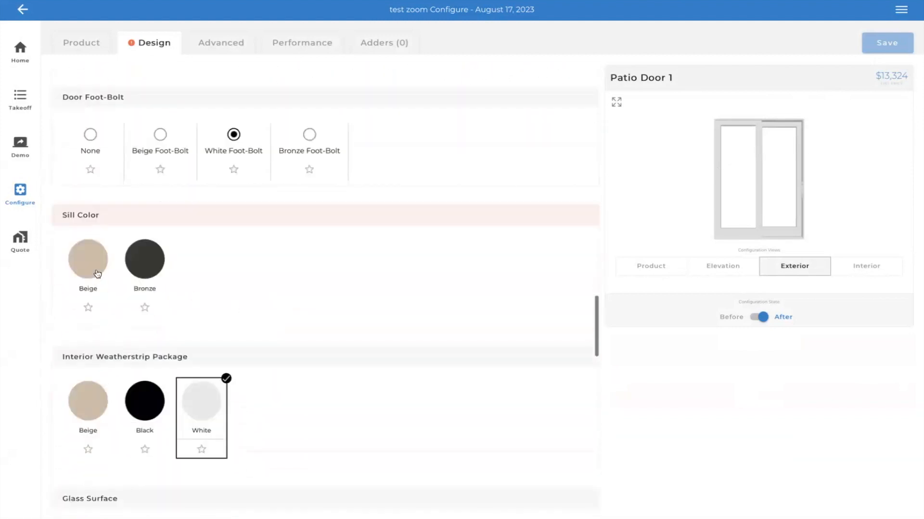
left_click(134, 270)
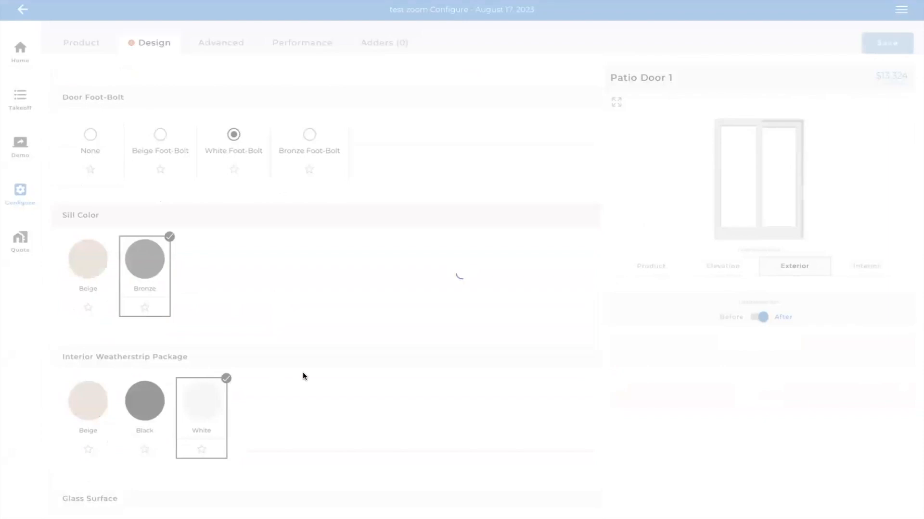
left_click(881, 46)
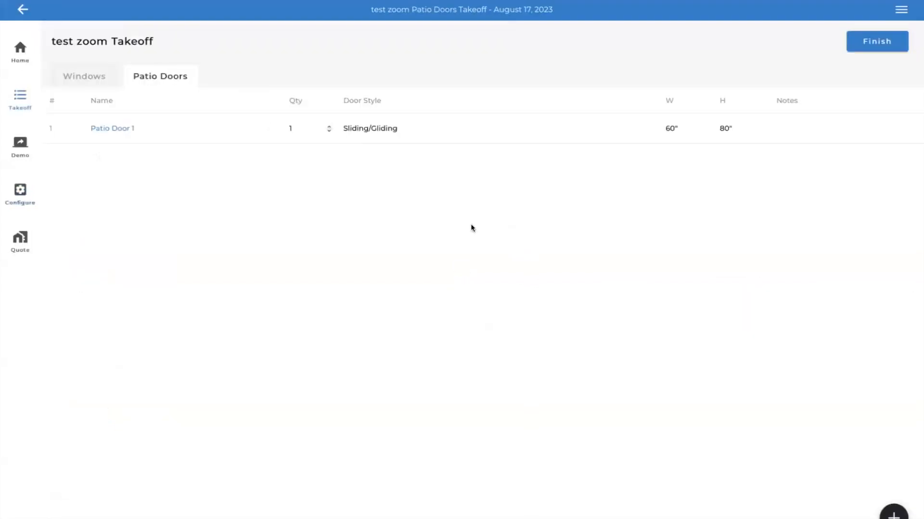
- Open the project's configuration overview and review its configured windows and patio doors
left_click(19, 196)
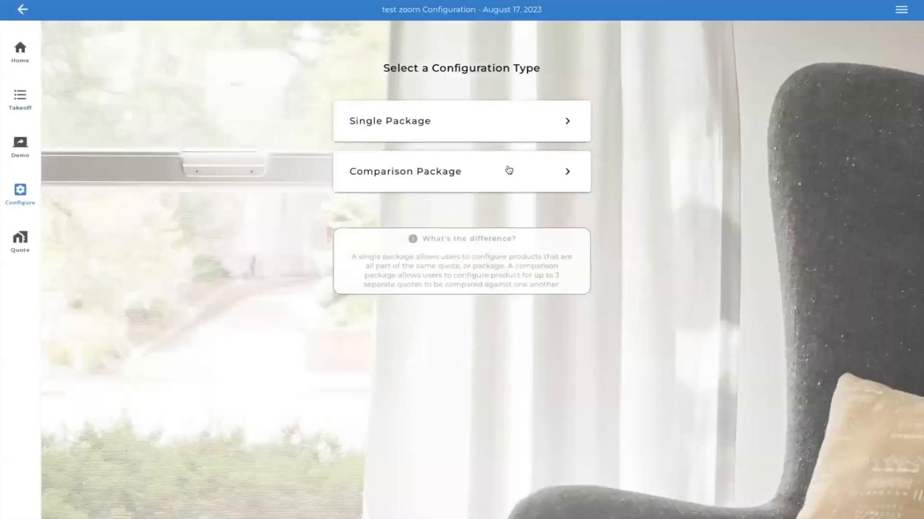
left_click(575, 125)
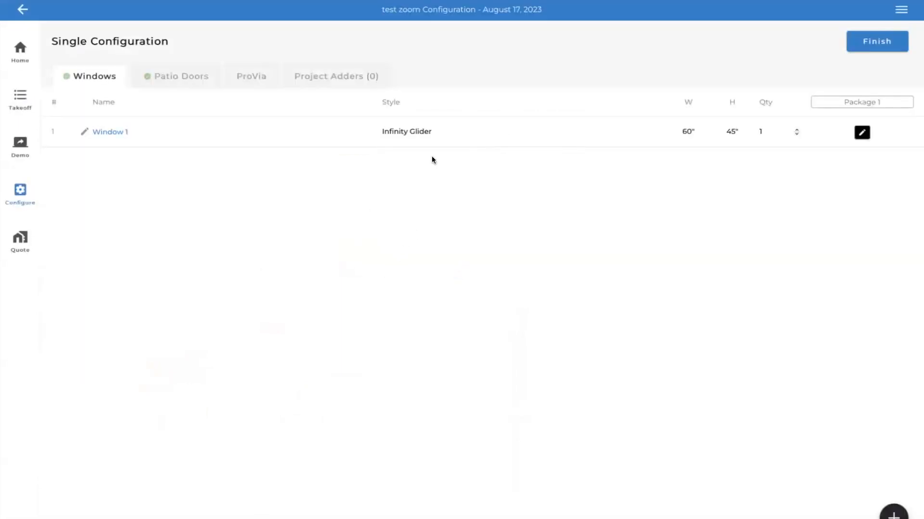
left_click(169, 79)
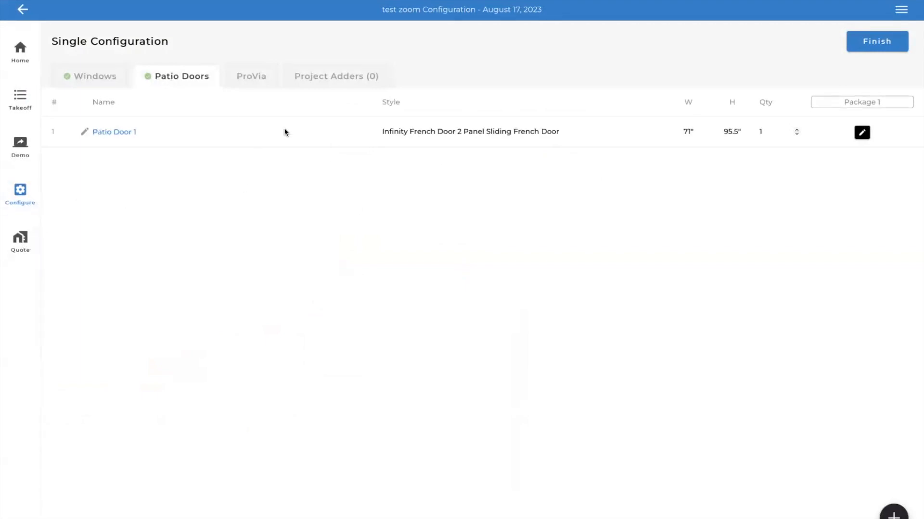
- Add the existing Set up and delivery adder from the Permit category to the project adders
left_click(330, 78)
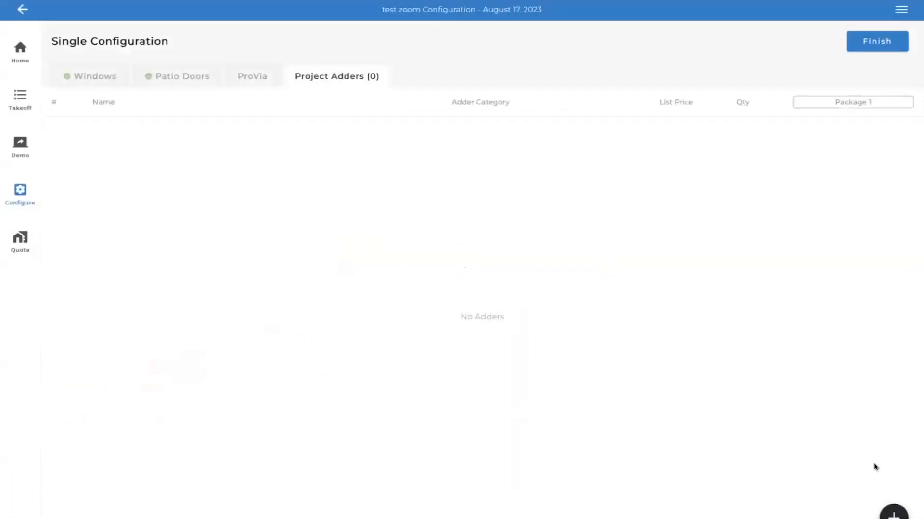
left_click(893, 513)
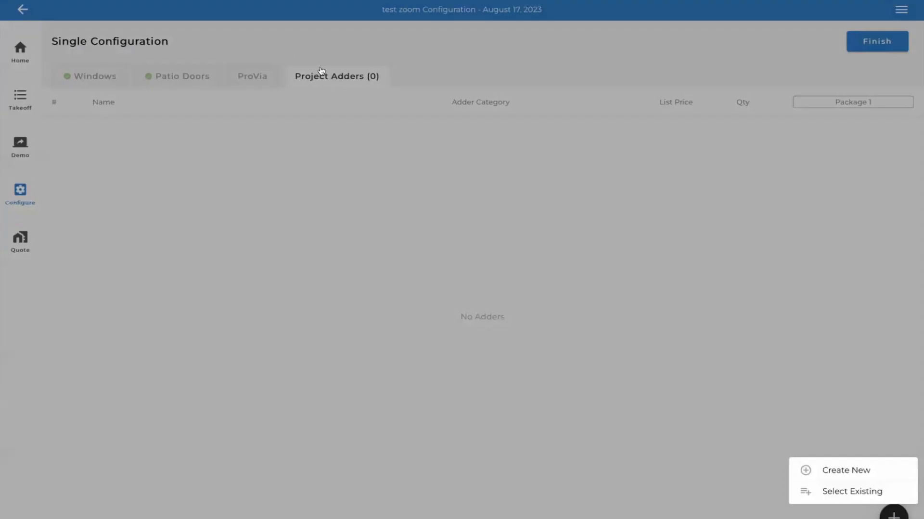
left_click(853, 490)
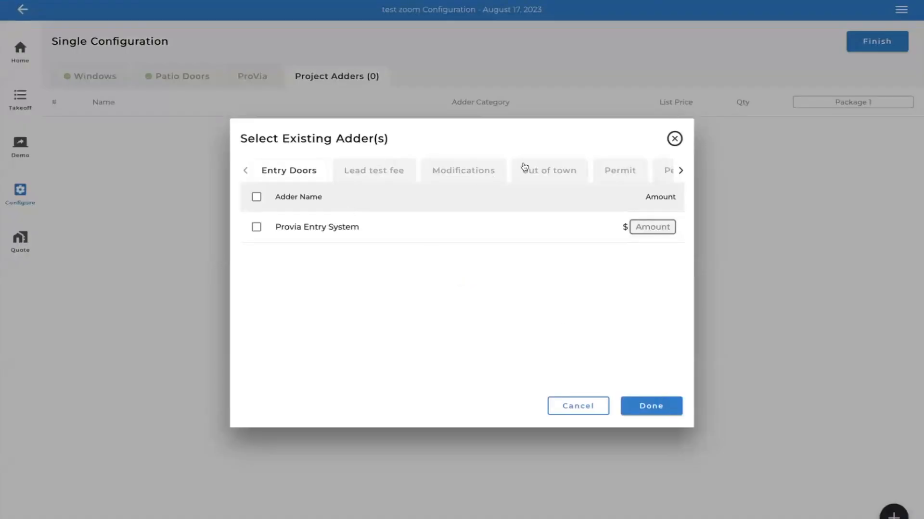
left_click(575, 171)
left_click(605, 171)
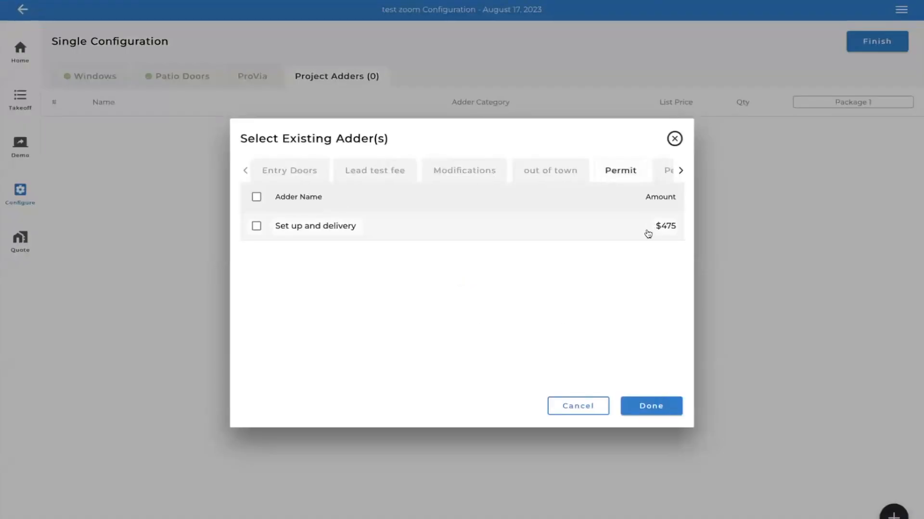
left_click(257, 226)
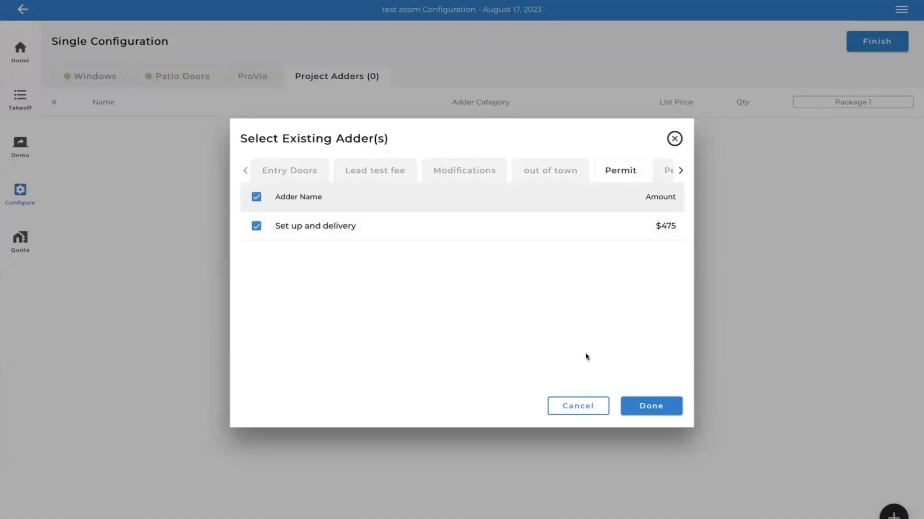
left_click(667, 407)
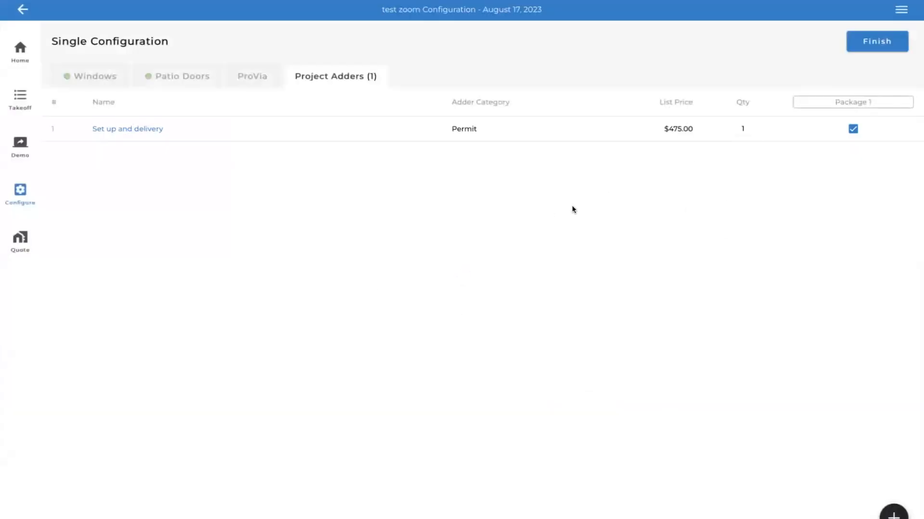
- Finish the configuration and apply the 20% OFF PROJECT and COVID SAVINGS promotions to the quote
left_click(882, 42)
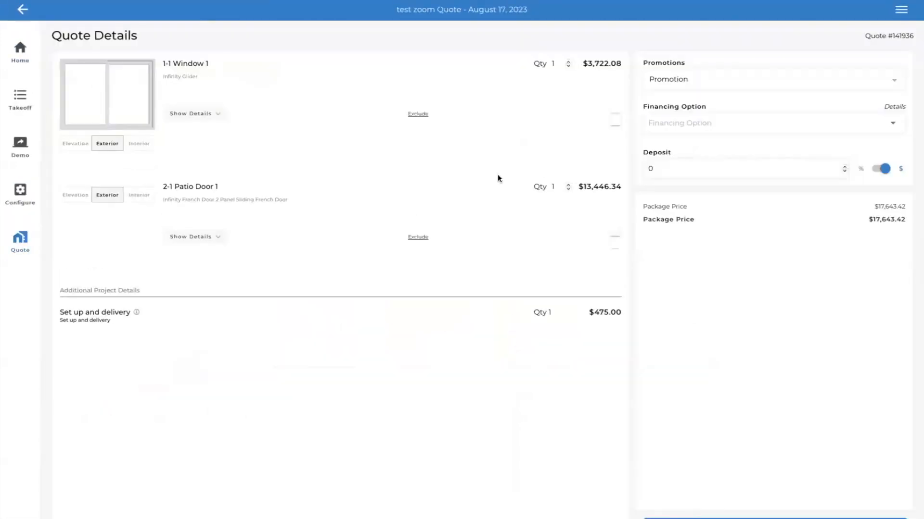
left_click(896, 79)
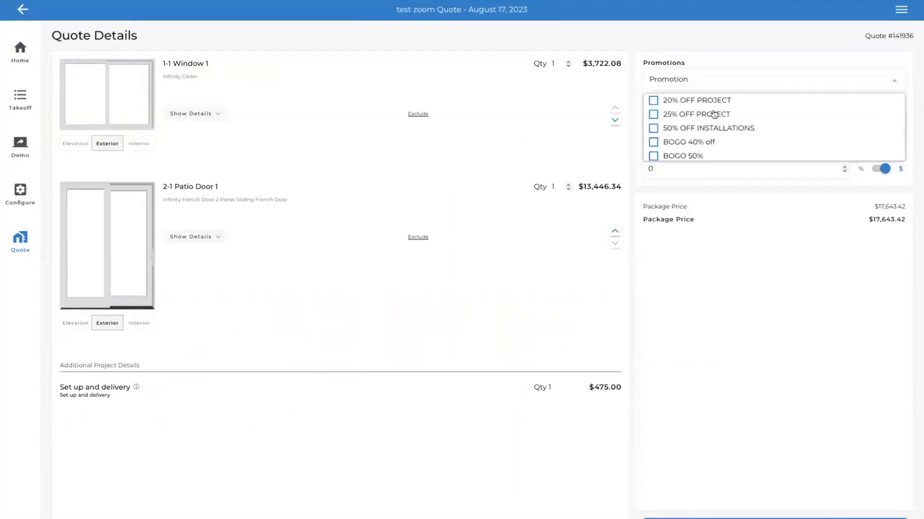
left_click(653, 101)
left_click(895, 79)
scroll(709, 149, "down", 2)
left_click(654, 155)
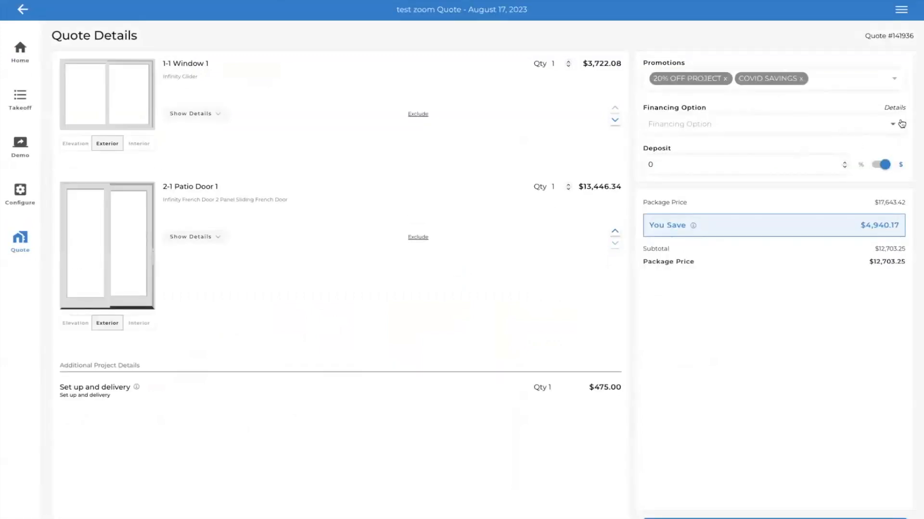
- Choose 7.99% @ 180 months as the quote's financing option
left_click(897, 124)
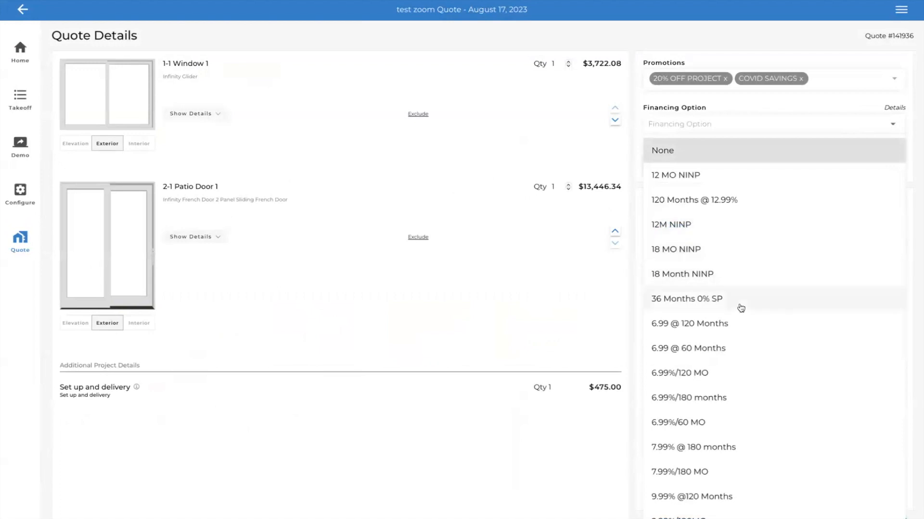
scroll(738, 270, "down", 1)
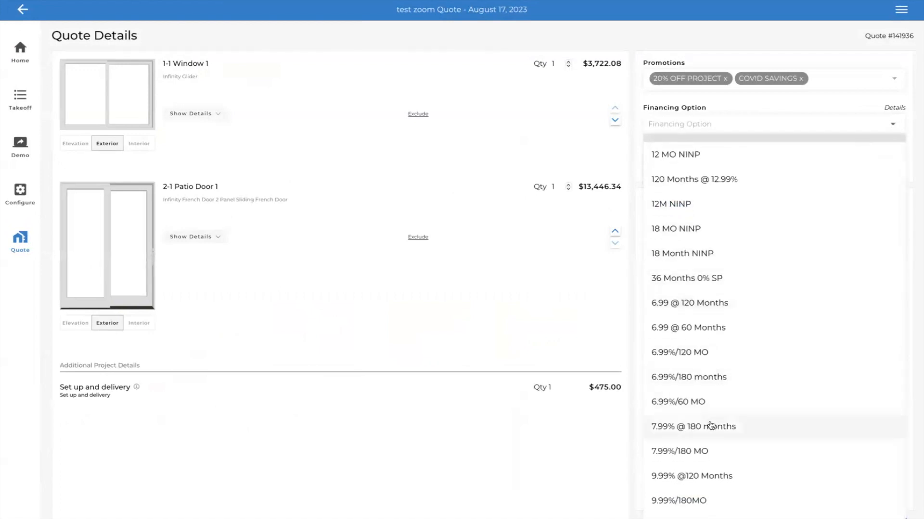
left_click(735, 426)
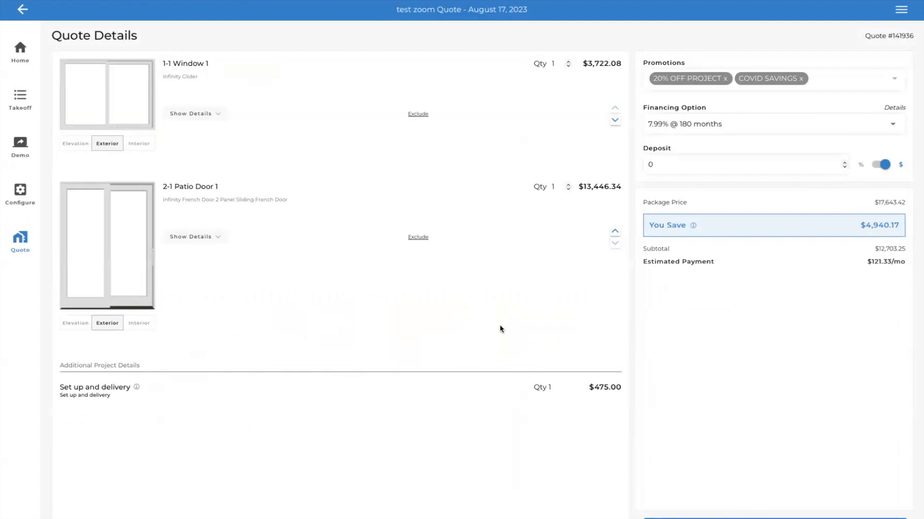
- Review Window 1's adders, technical details and design details, and expand Patio Door 1's details in the quote
left_click(216, 116)
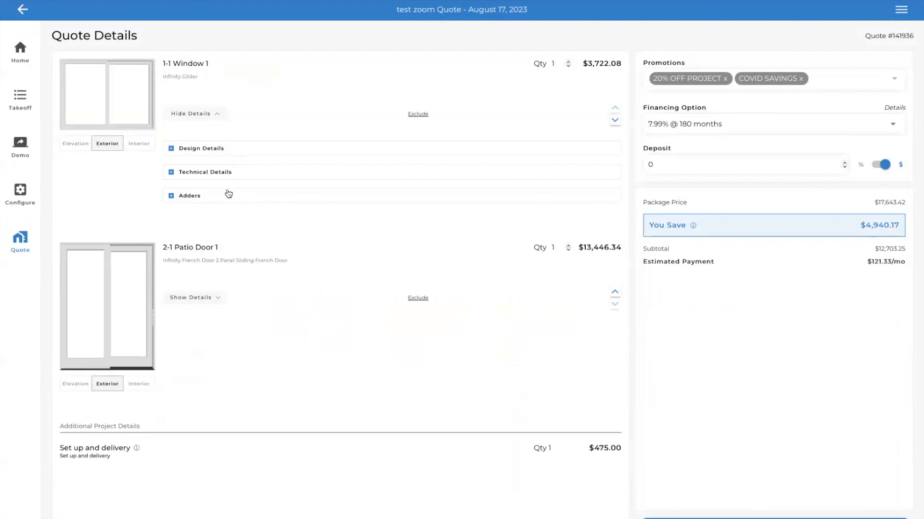
left_click(171, 196)
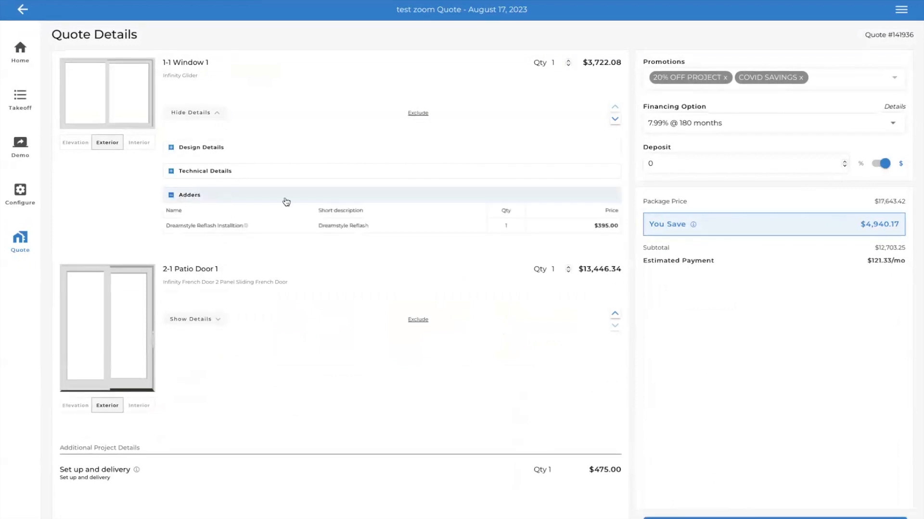
left_click(171, 171)
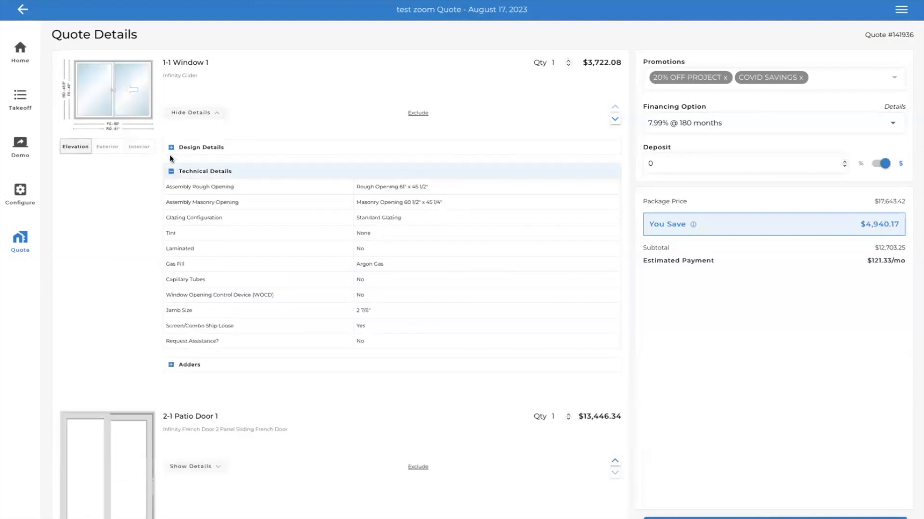
left_click(171, 147)
scroll(284, 227, "down", 1)
scroll(284, 227, "down", 7)
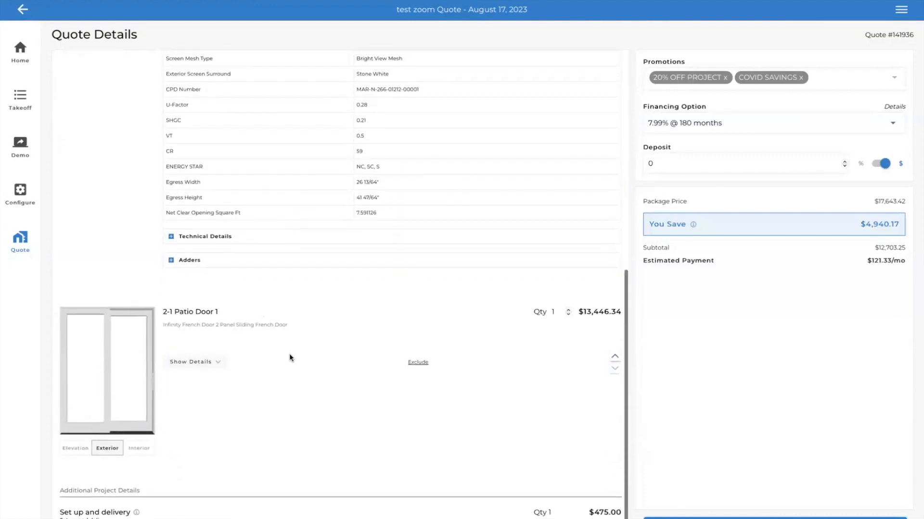
left_click(219, 365)
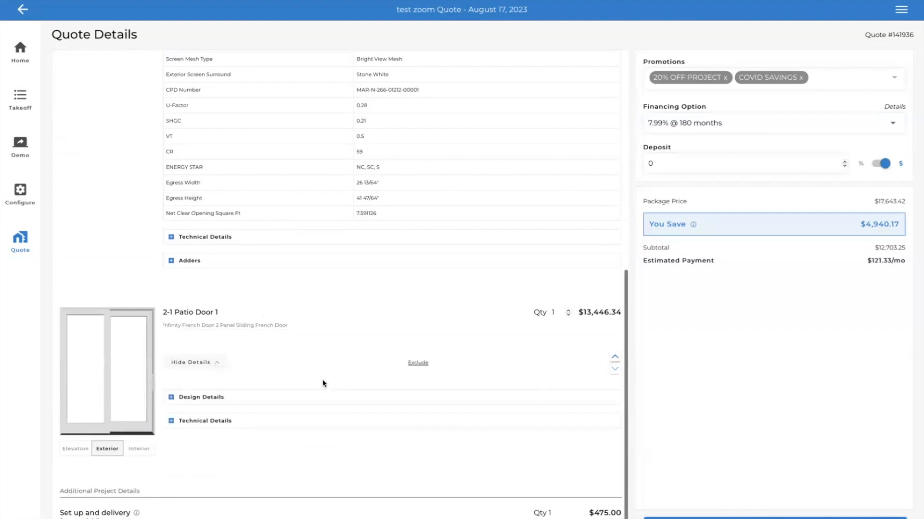
scroll(439, 353, "up", 8)
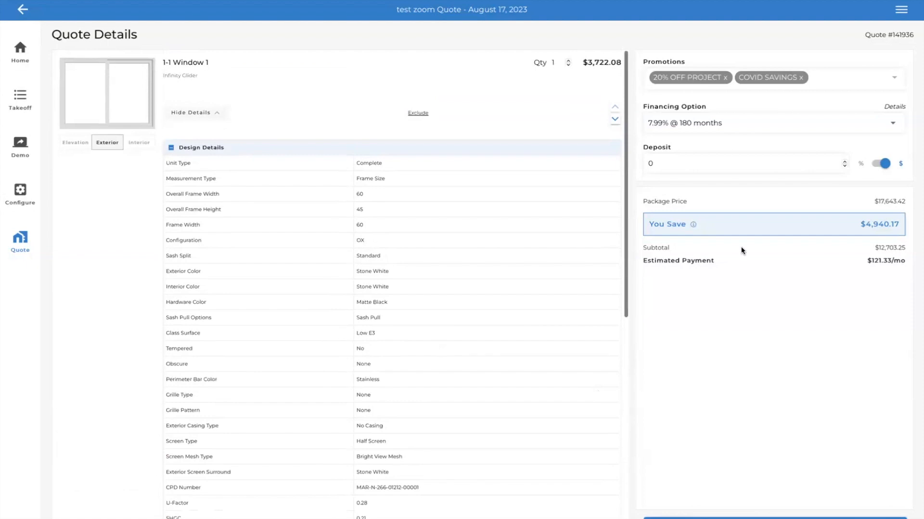
- Set the quote's deposit to $1000
left_click(694, 165)
key("BackSpace")
type("0")
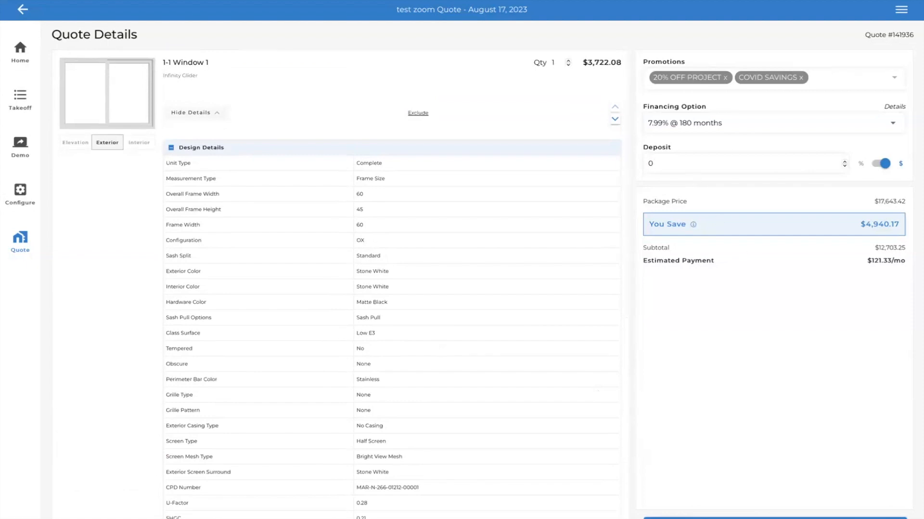
type("1000")
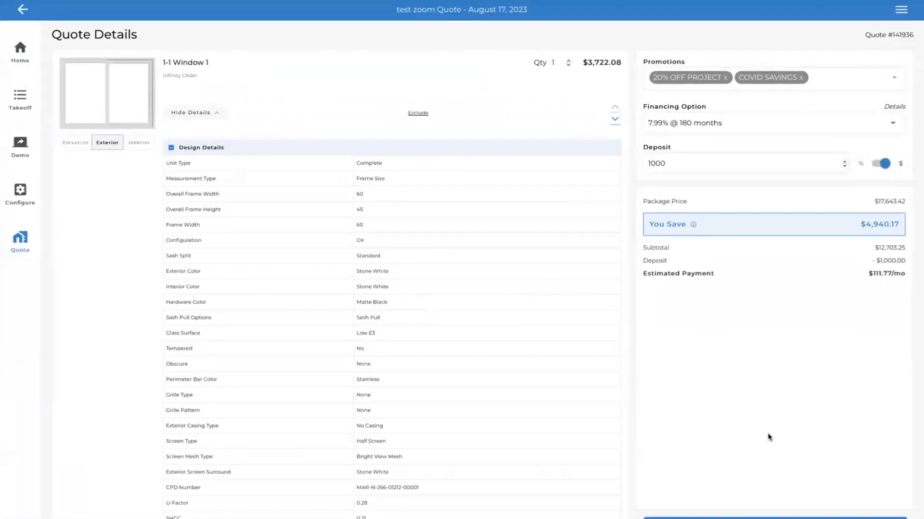
- Proceed to the package documents and confirm New Contract and New Green-sky form as the documents to send
left_click(775, 518)
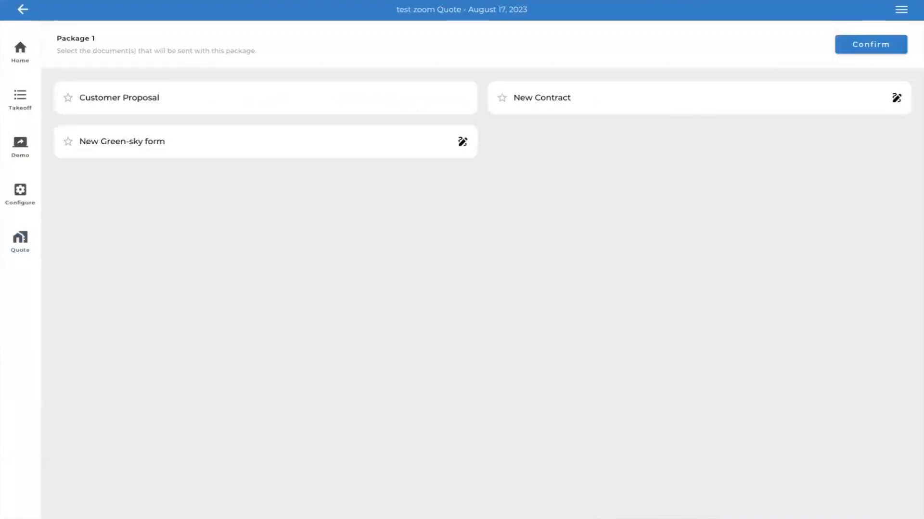
left_click(584, 107)
left_click(340, 143)
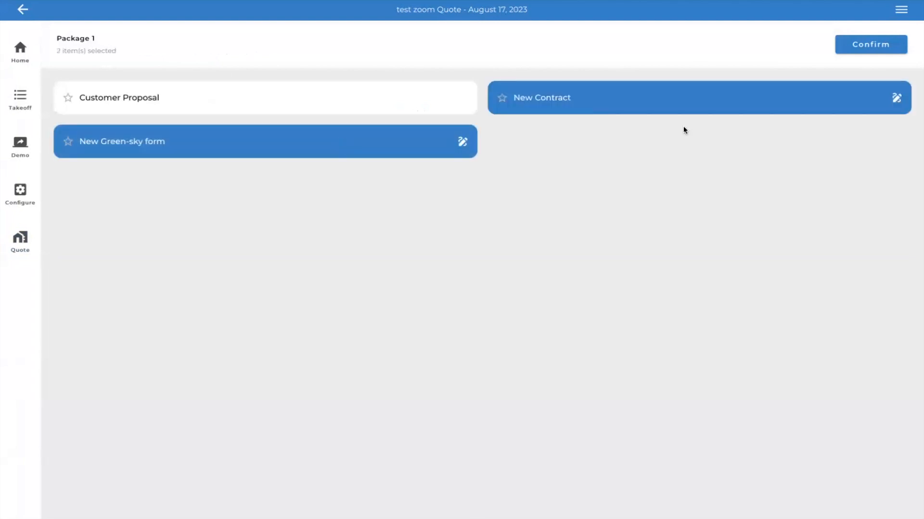
left_click(842, 48)
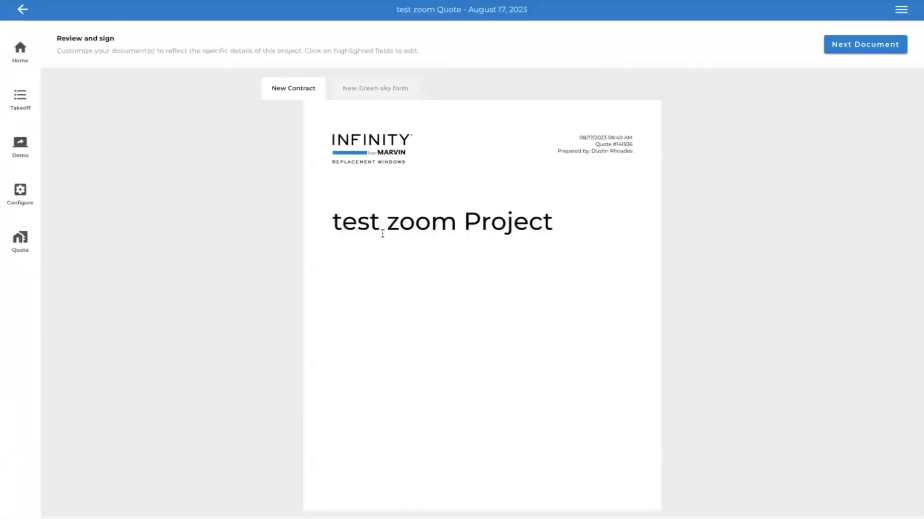
- Review the New Contract's cover, welcome letter, window and patio door specifications, and pricing summary
scroll(461, 253, "down", 5)
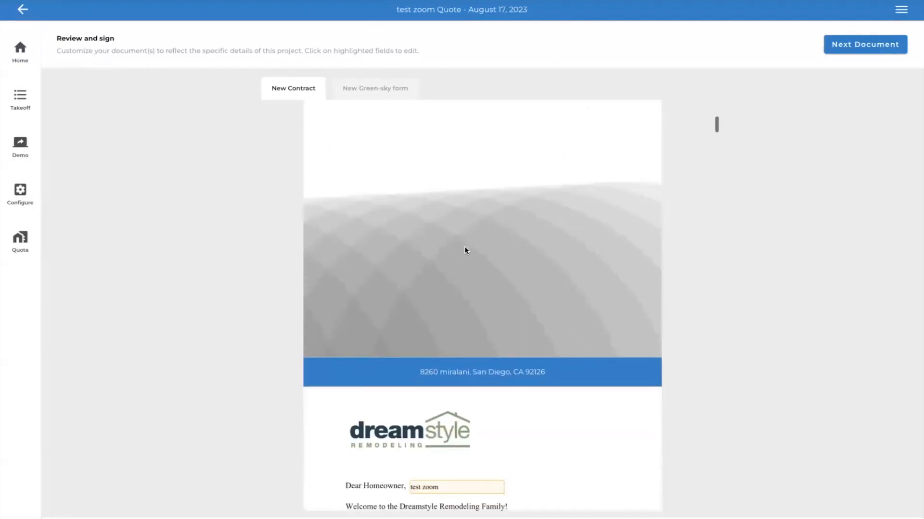
scroll(465, 250, "down", 8)
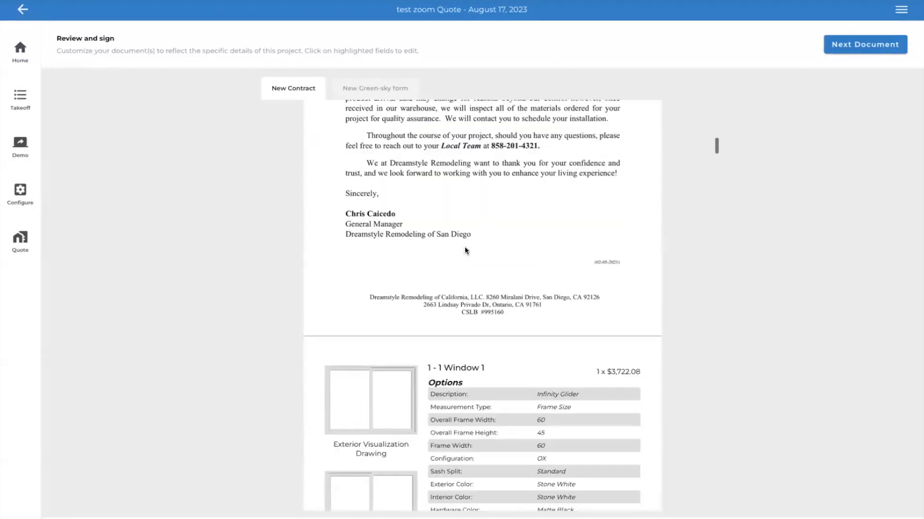
scroll(465, 250, "down", 10)
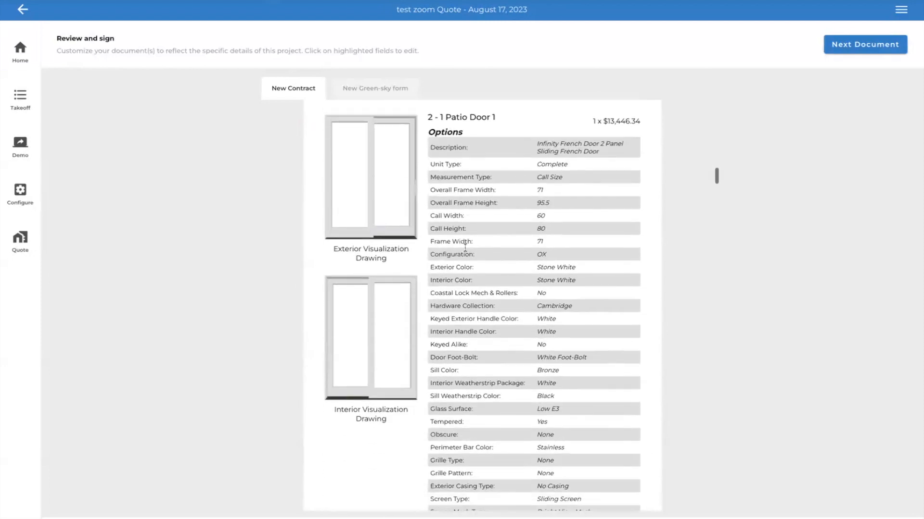
scroll(465, 247, "down", 10)
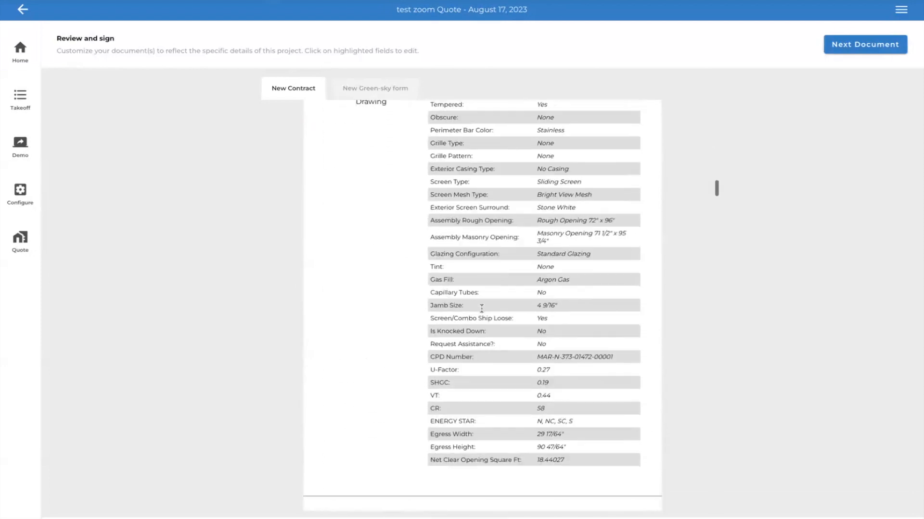
scroll(492, 341, "down", 5)
scroll(492, 344, "down", 2)
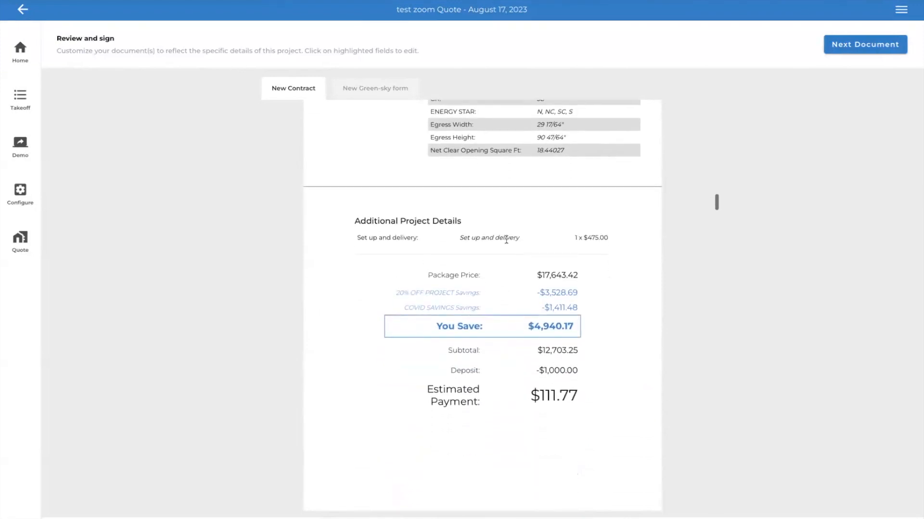
scroll(518, 241, "up", 7)
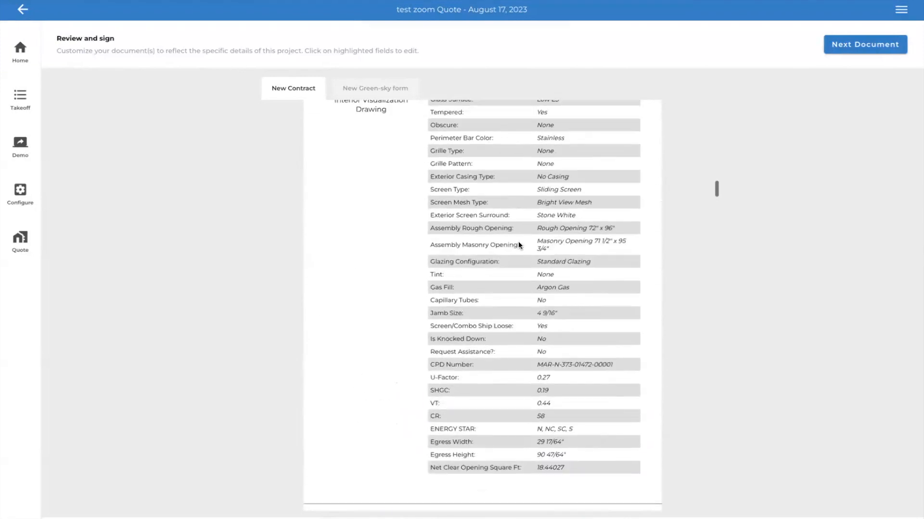
scroll(518, 241, "up", 12)
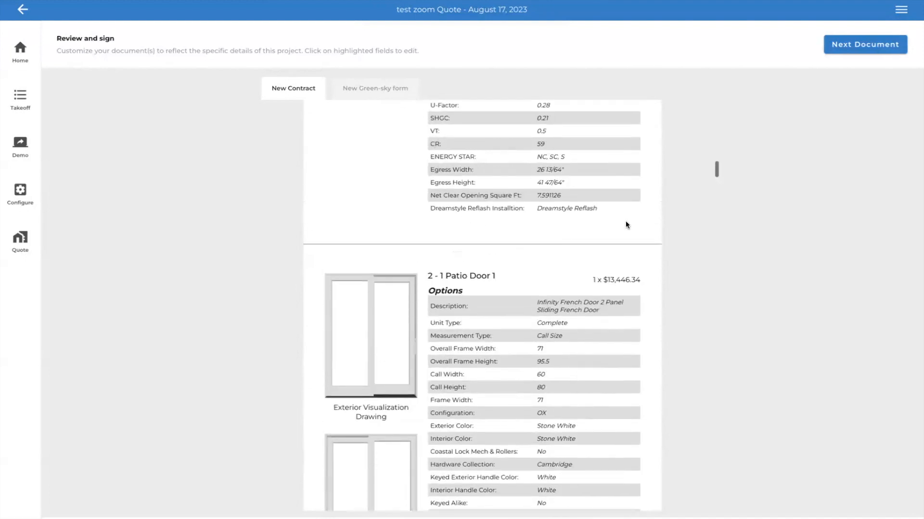
- Enter a deposit of 1,000 and an amount financed of 11,703 in the home improvement agreement's financial details
scroll(493, 364, "down", 10)
scroll(494, 364, "down", 15)
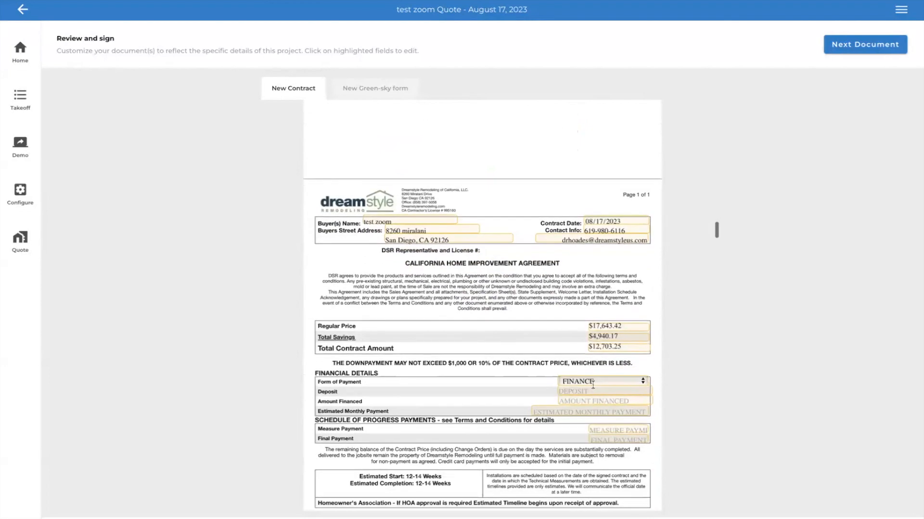
left_click(605, 391)
type("1")
left_click(604, 402)
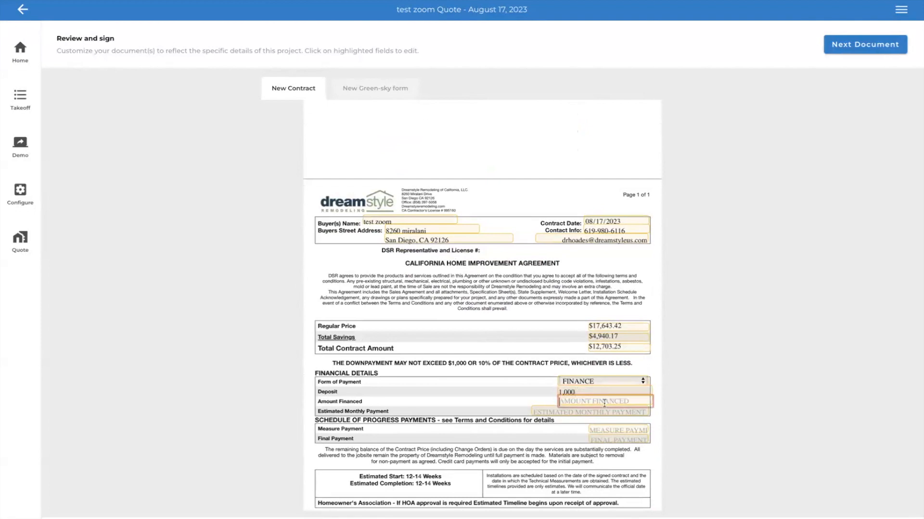
type("12")
type("703")
left_click(626, 413)
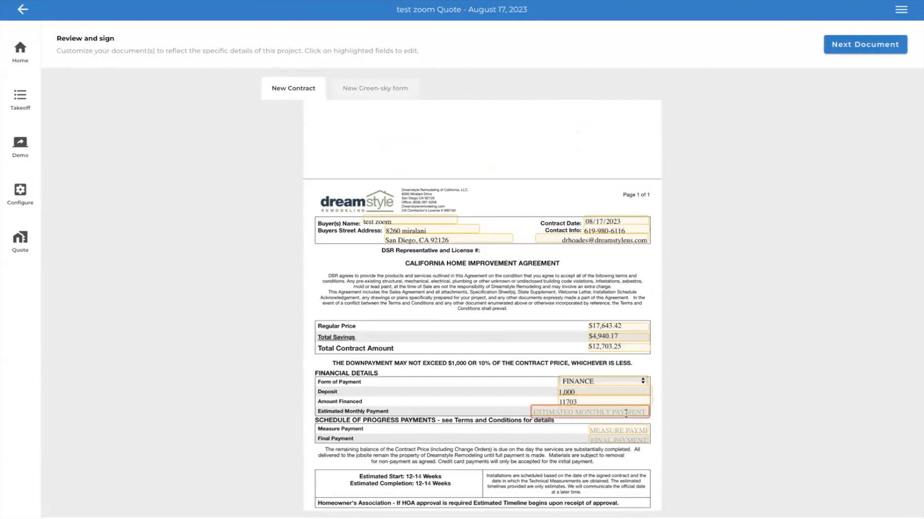
left_click(568, 403)
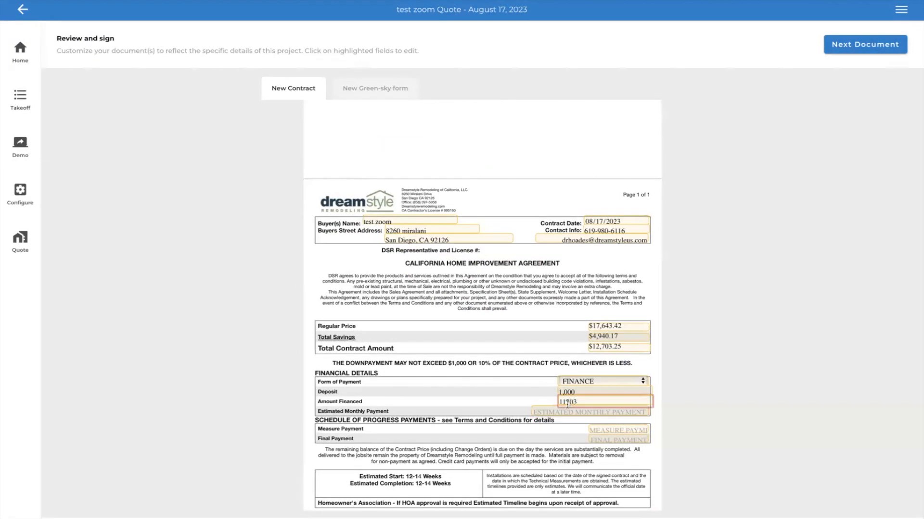
- Set the agreement's estimated monthly payment to 170.00
left_click(581, 413)
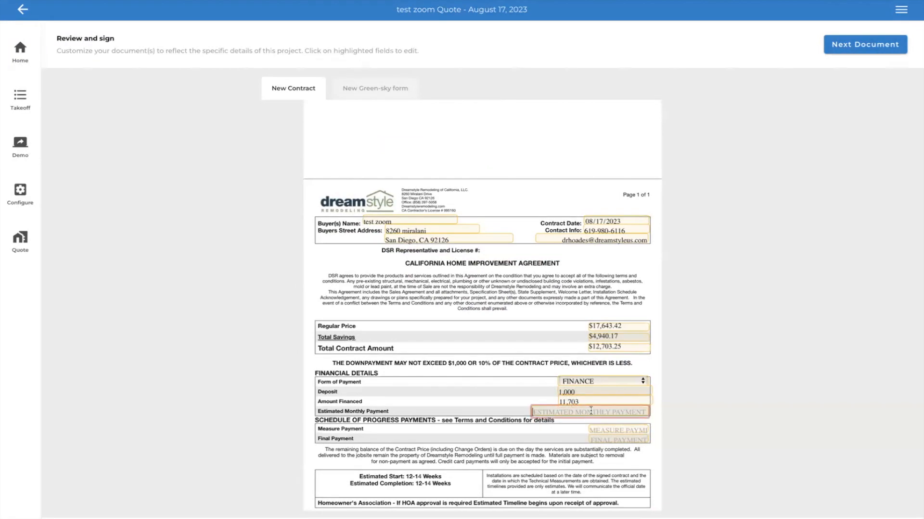
type("17")
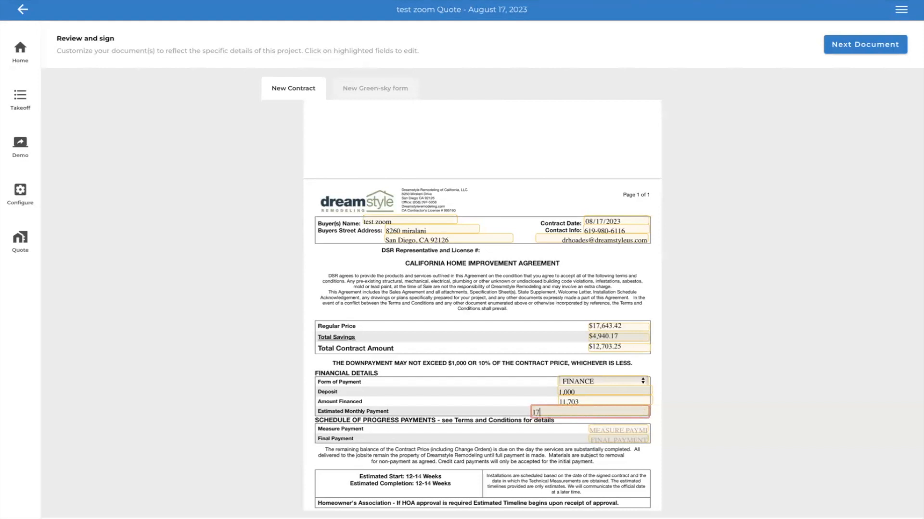
type("0.0")
- Fill in the schedule of progress payments with a measure payment of 0 and a final payment of 11,703
left_click(626, 430)
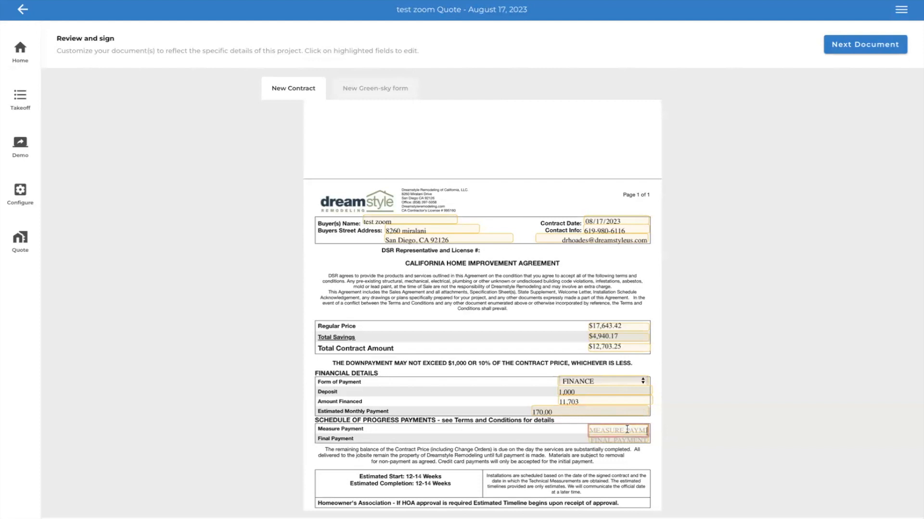
type("0")
left_click(614, 442)
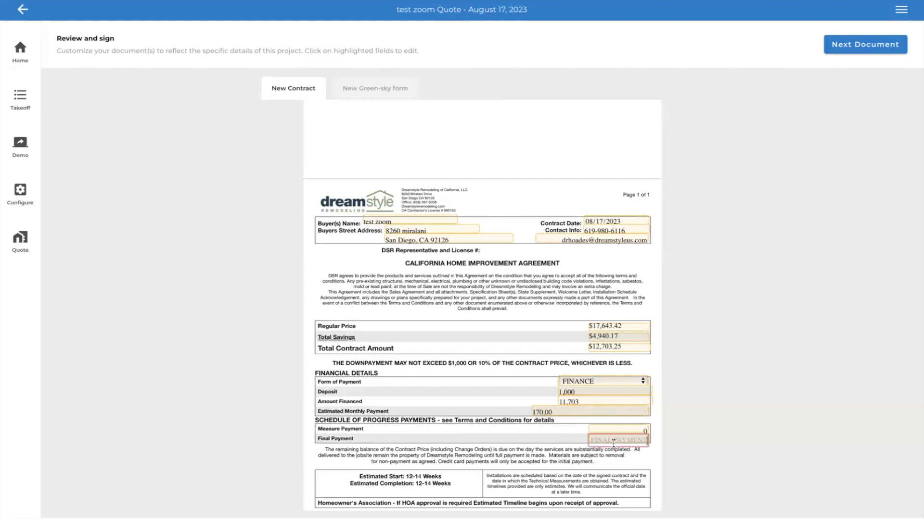
type("11,703")
left_click(698, 425)
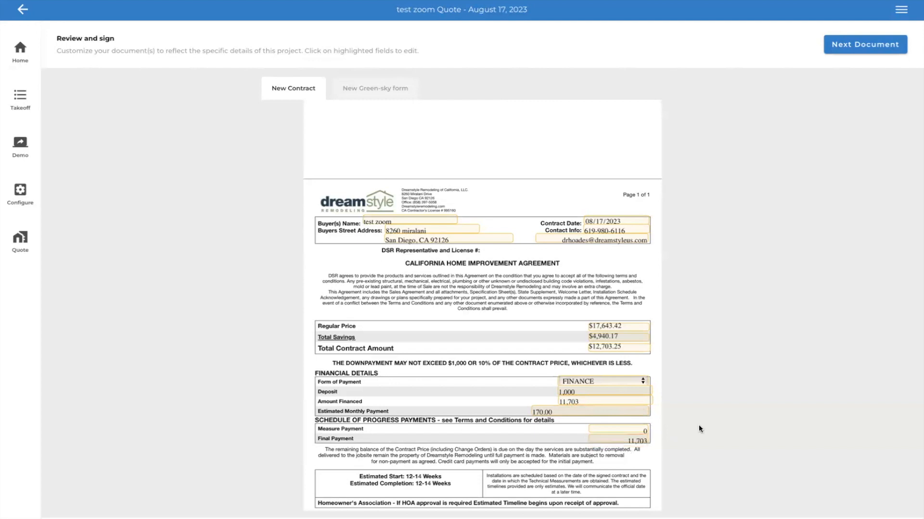
- Check the form of payment choices, keep FINANCE selected, and review the rest of the agreement through its signature section
left_click(636, 379)
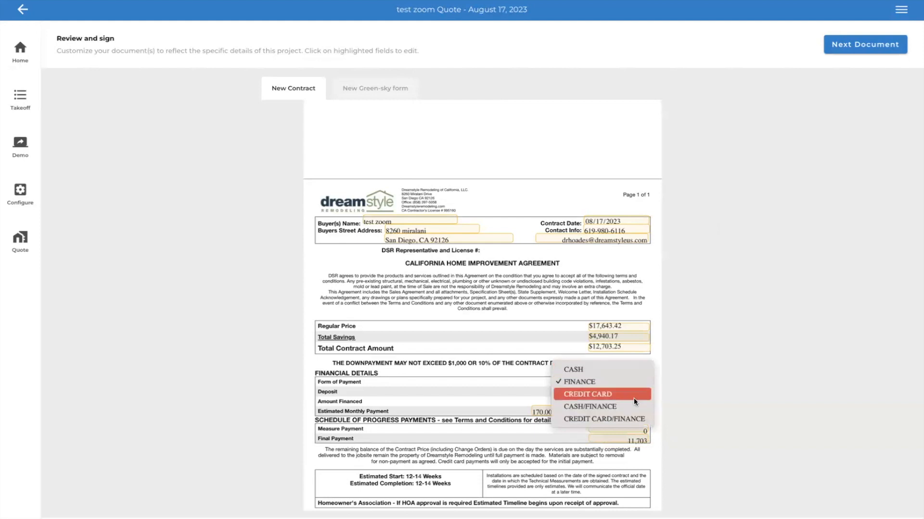
left_click(633, 380)
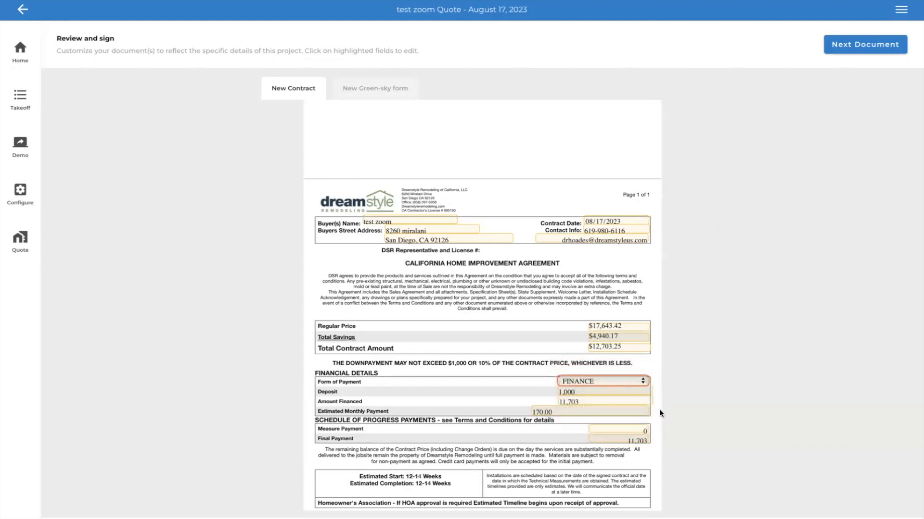
scroll(599, 453, "down", 3)
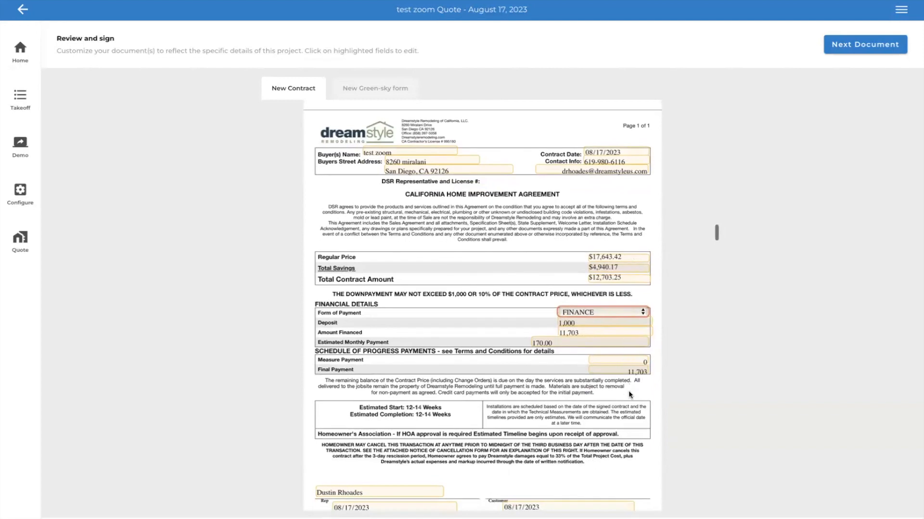
scroll(626, 427, "down", 1)
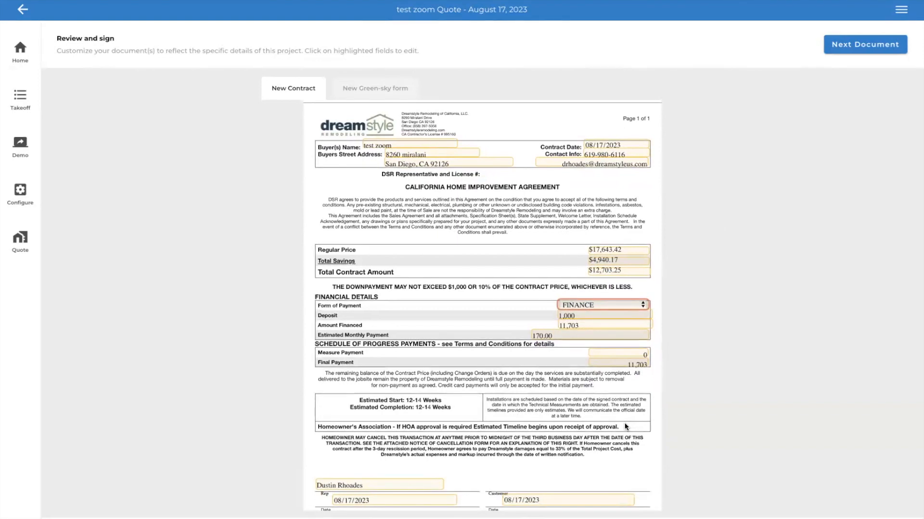
scroll(626, 426, "down", 5)
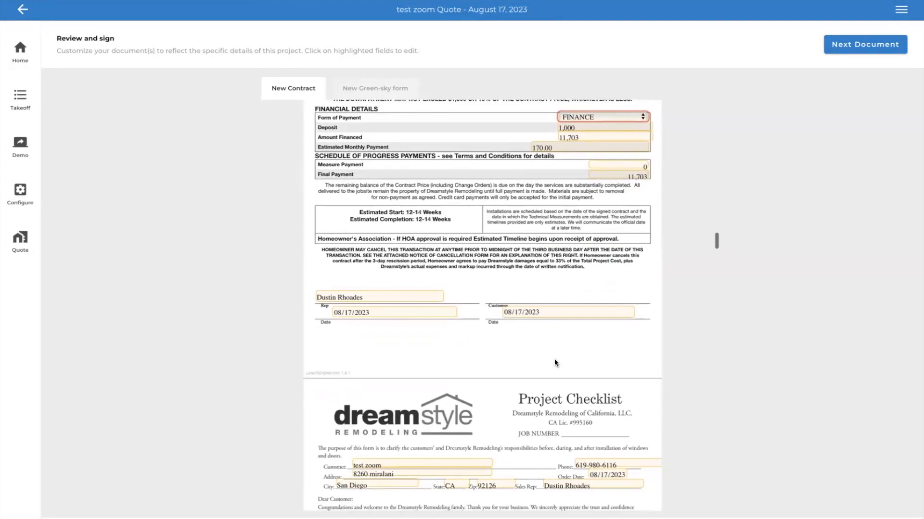
- Enter 8/20/23 as the rescission deadline in the Notice of Cancellation
scroll(554, 363, "down", 5)
scroll(555, 362, "down", 6)
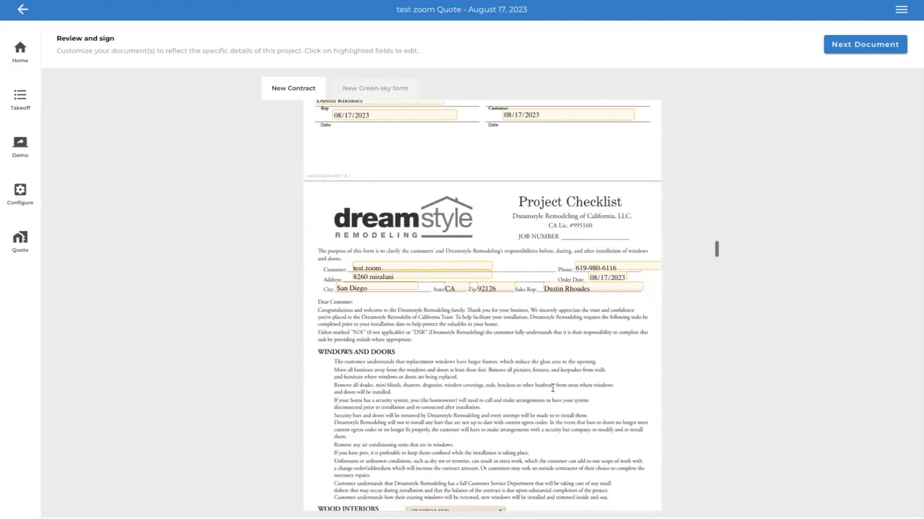
scroll(550, 399, "up", 1)
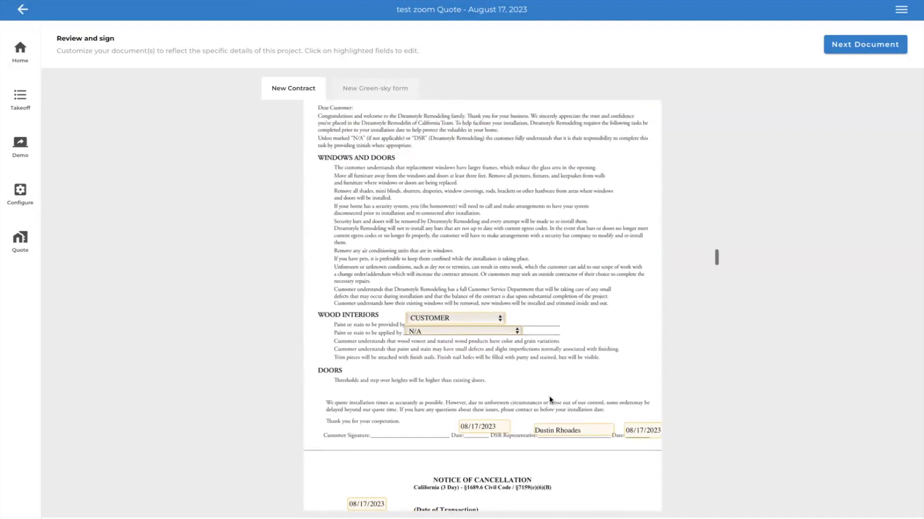
scroll(525, 360, "up", 5)
scroll(526, 360, "down", 18)
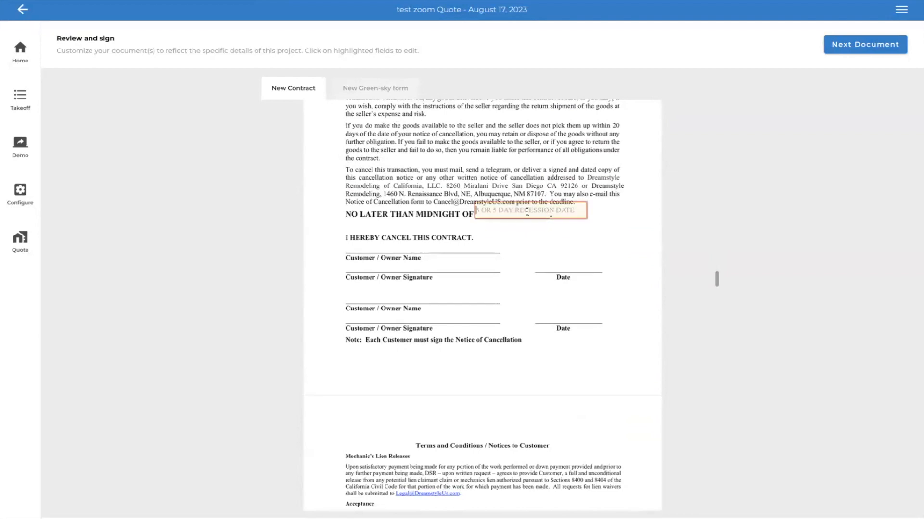
scroll(481, 216, "up", 5)
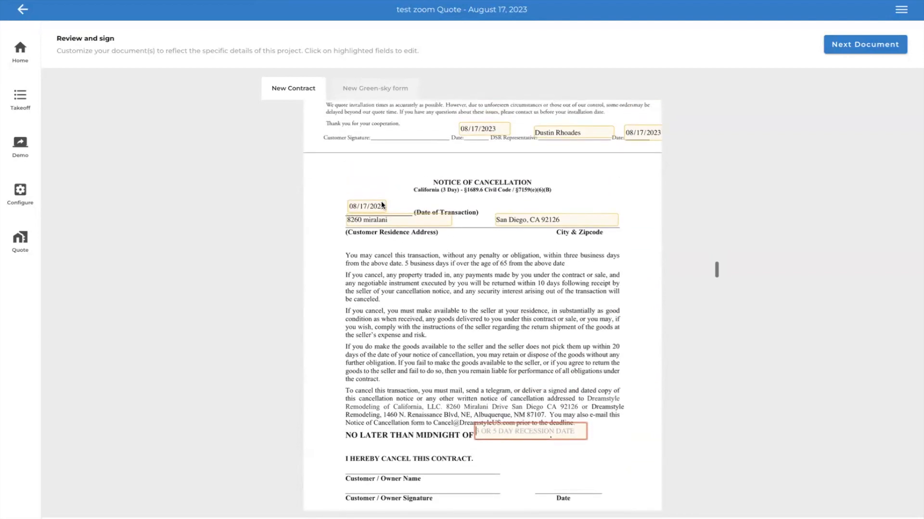
type("8")
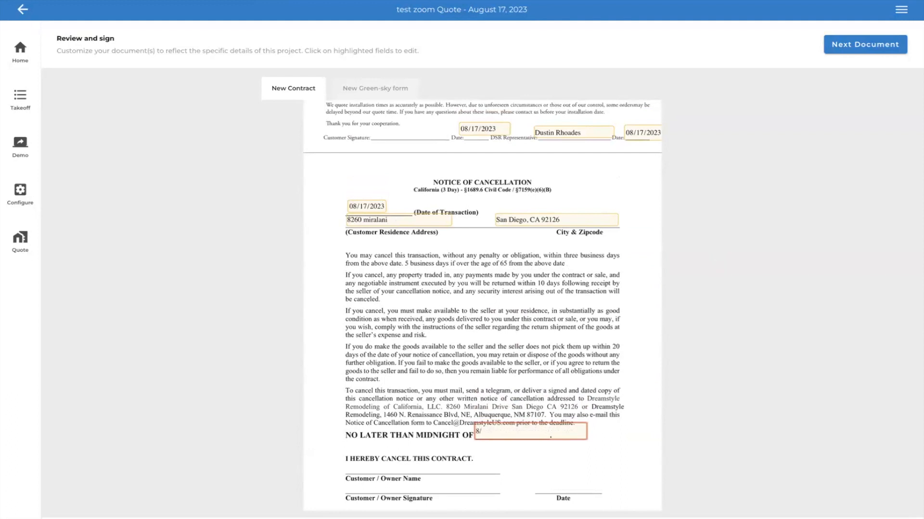
type("/20/23")
left_click(561, 380)
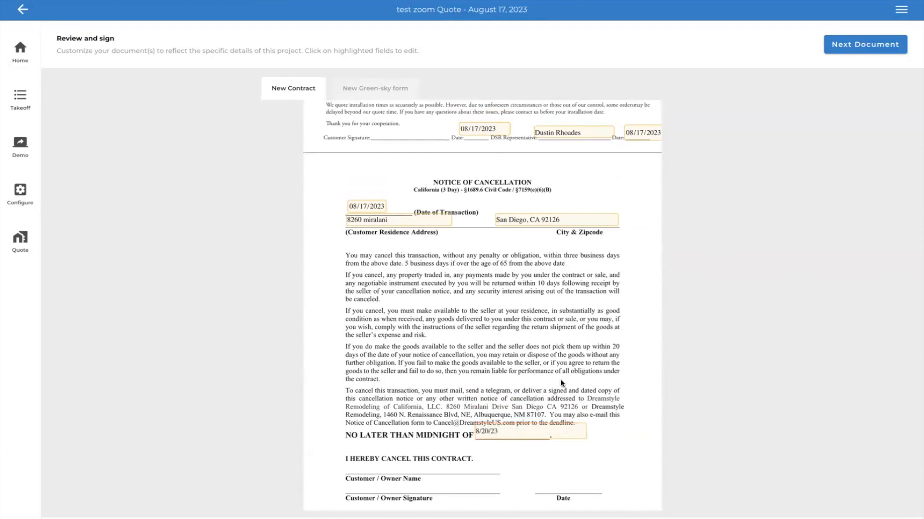
- Correct the Notice of Cancellation's rescission deadline to 8/22/23
scroll(561, 379, "down", 2)
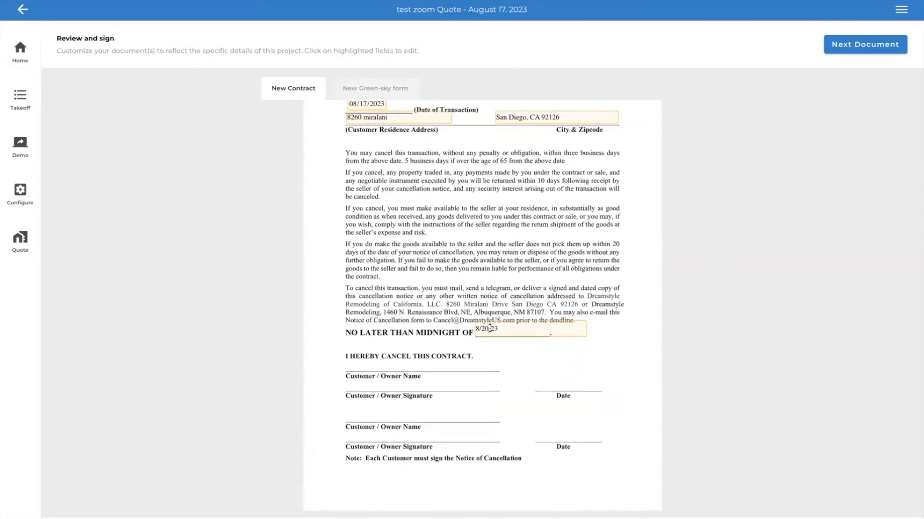
left_click(489, 329)
key("BackSpace")
key("BackSpace")
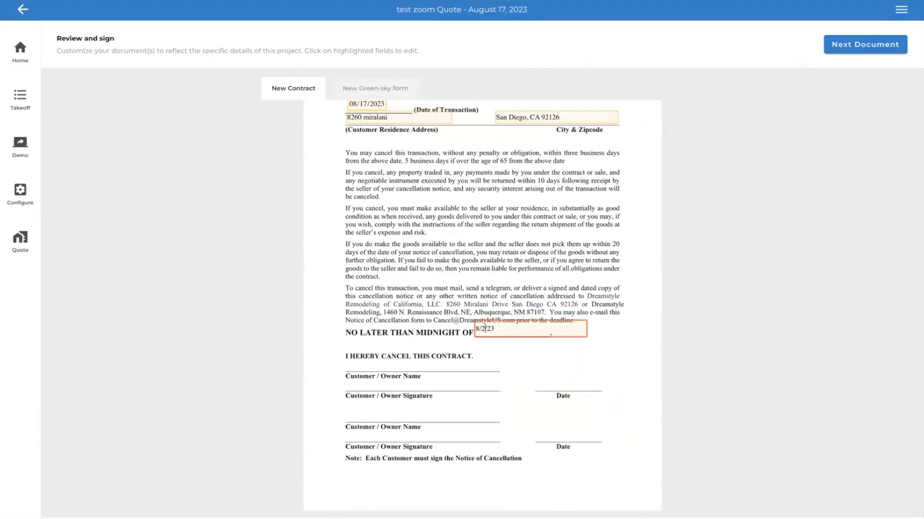
type("2")
left_click(601, 351)
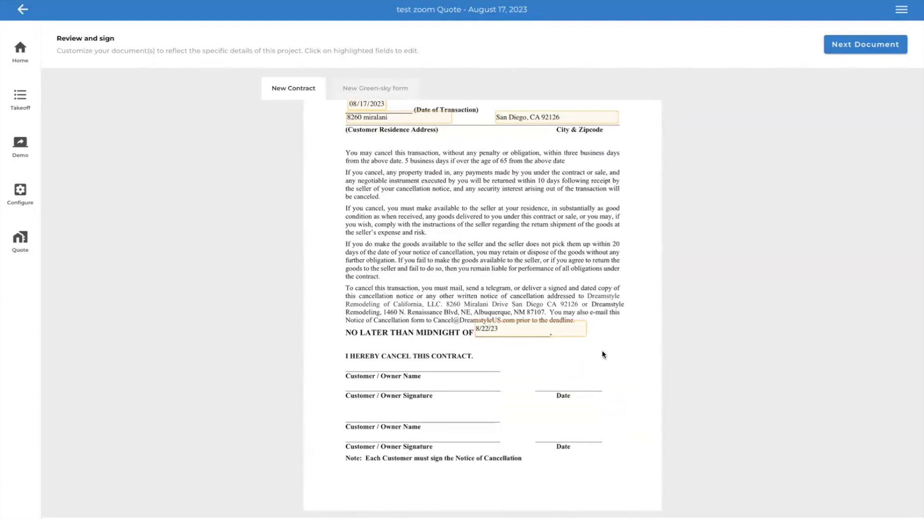
- Mark the property as not subject to an HOA in the Homeowners Association Approval Form and proceed to the Green-sky form
scroll(602, 350, "down", 3)
scroll(601, 355, "down", 6)
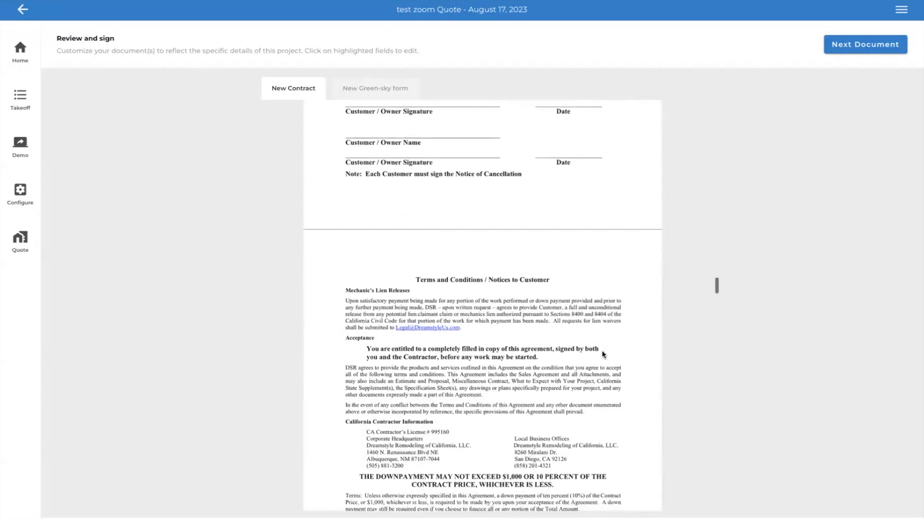
scroll(603, 354, "down", 8)
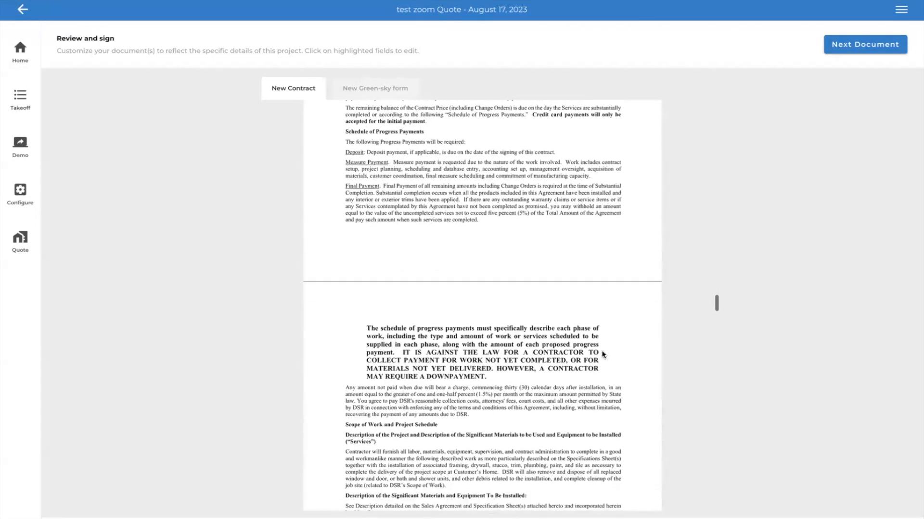
scroll(602, 355, "down", 4)
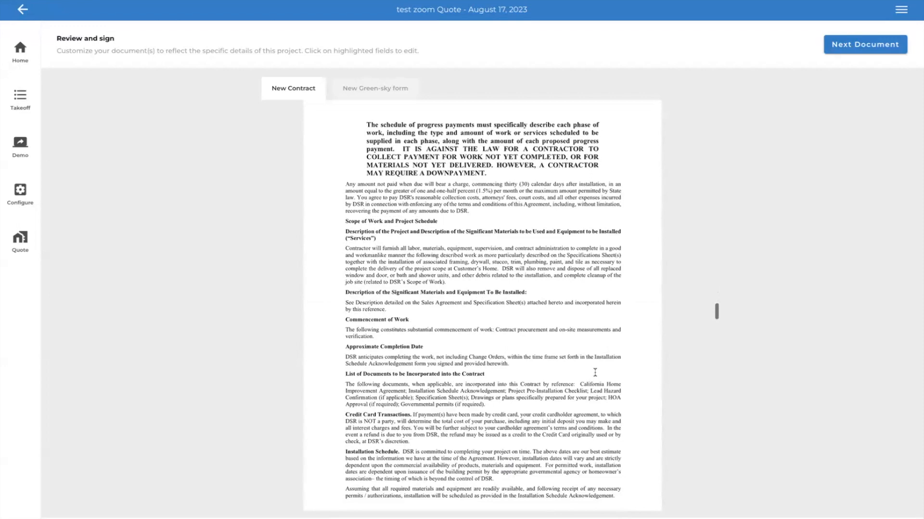
scroll(594, 372, "down", 11)
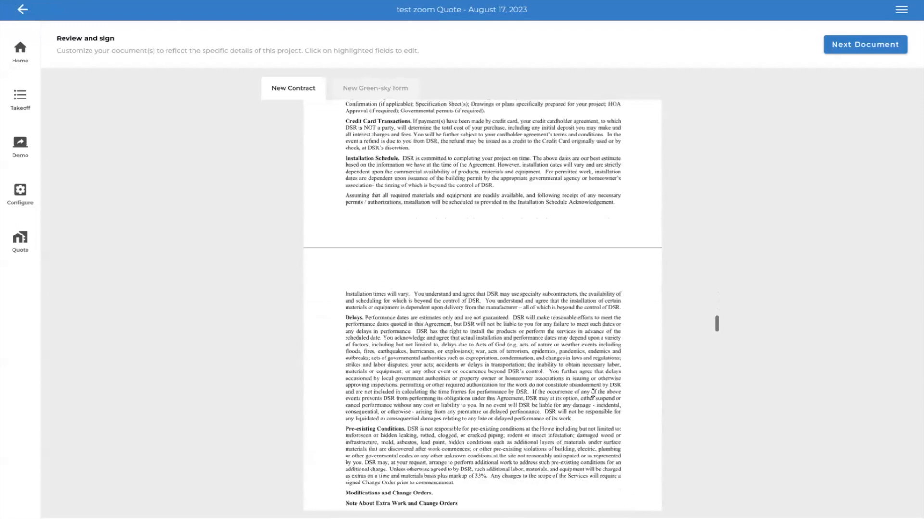
scroll(593, 395, "down", 20)
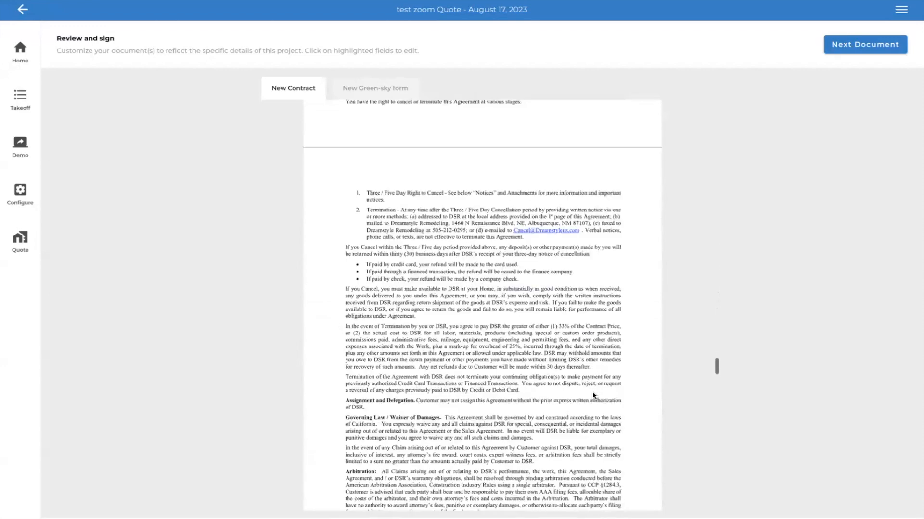
scroll(592, 391, "down", 20)
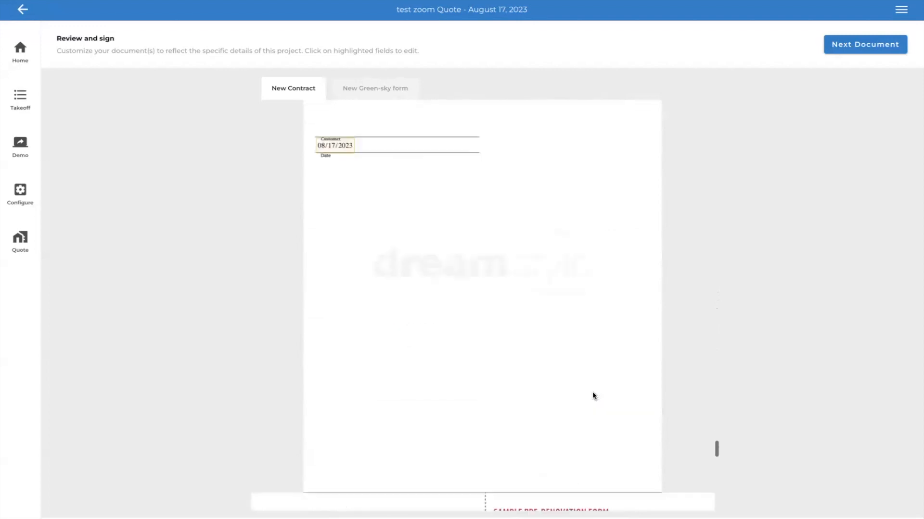
scroll(592, 391, "down", 15)
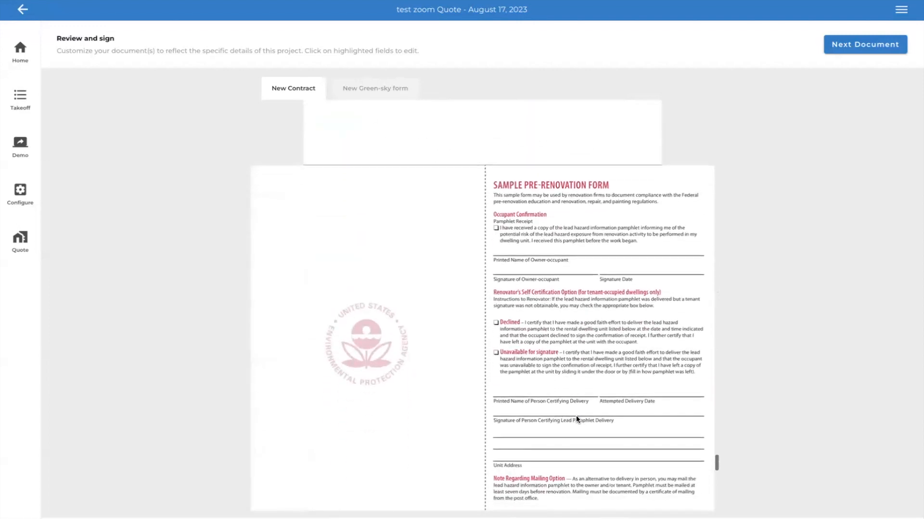
scroll(577, 420, "down", 10)
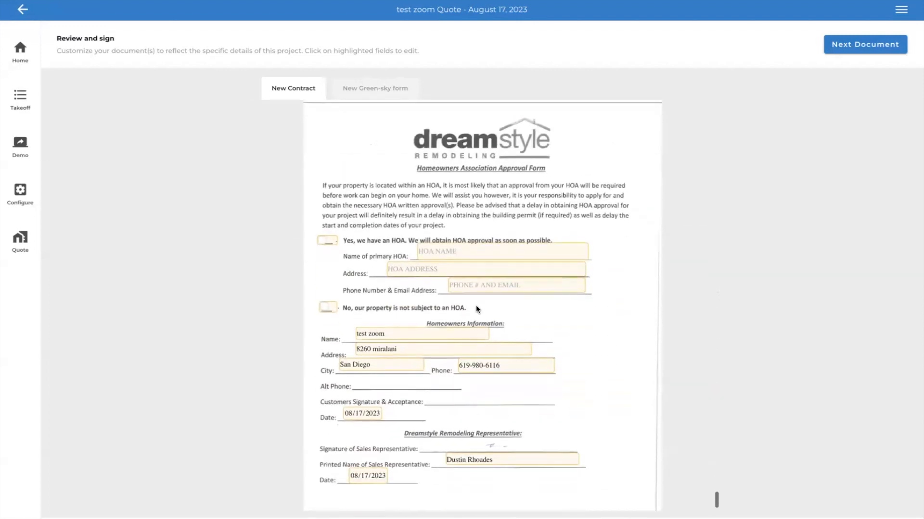
left_click(325, 307)
scroll(423, 313, "down", 1)
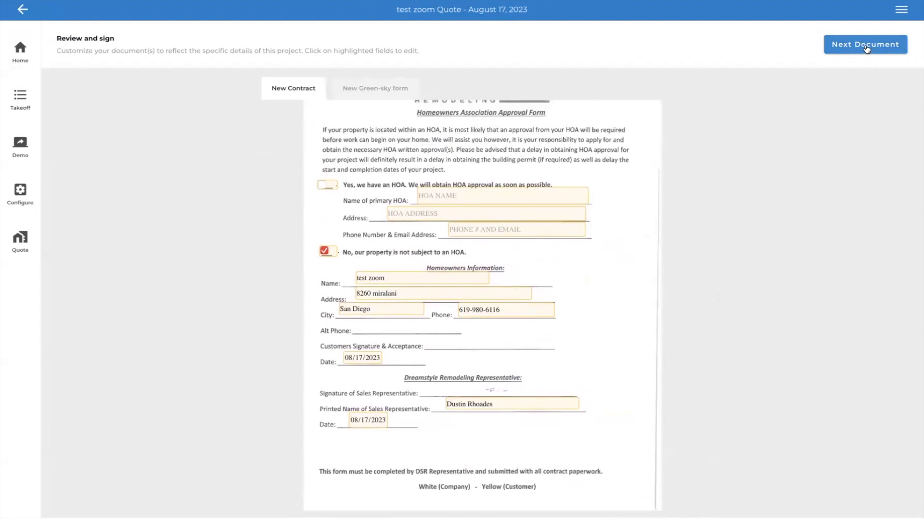
left_click(866, 47)
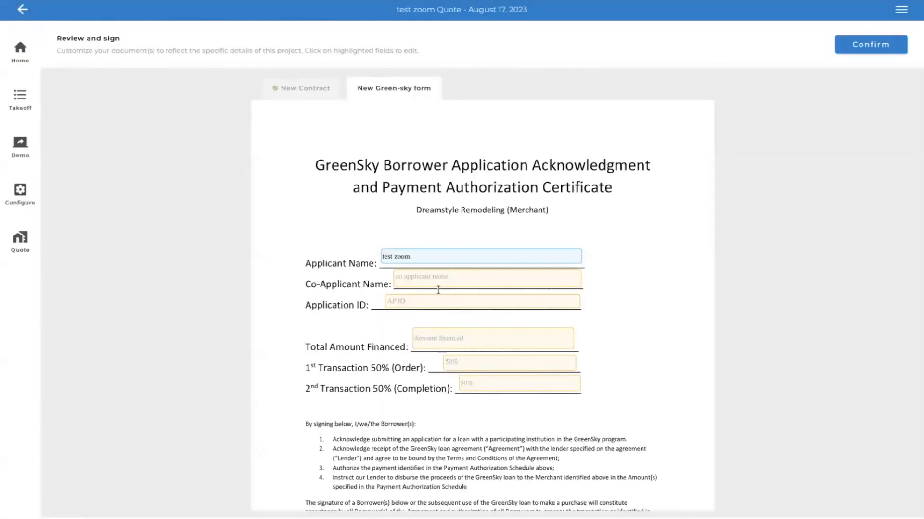
- Fill in the Green-sky form with a total amount financed of 11,278 and 5823 for both the order and completion transactions
left_click(439, 339)
type("11")
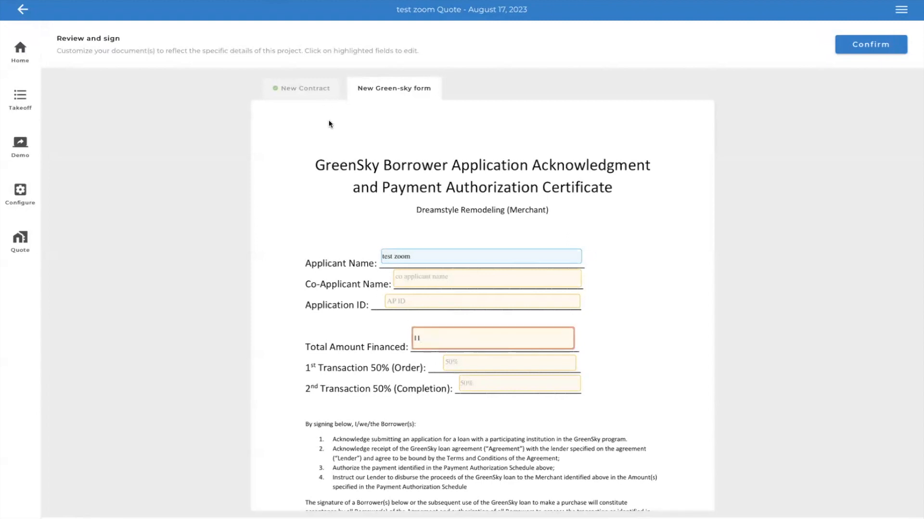
type(",278")
left_click(455, 361)
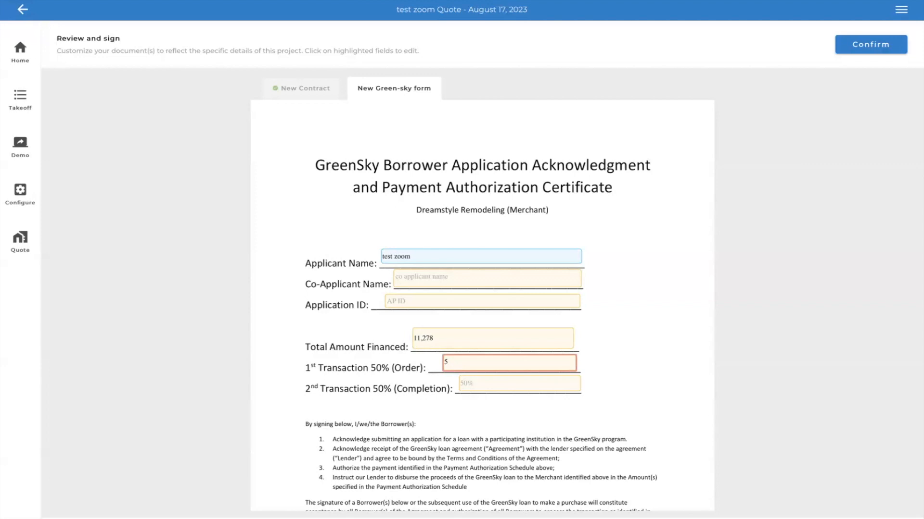
left_click(475, 383)
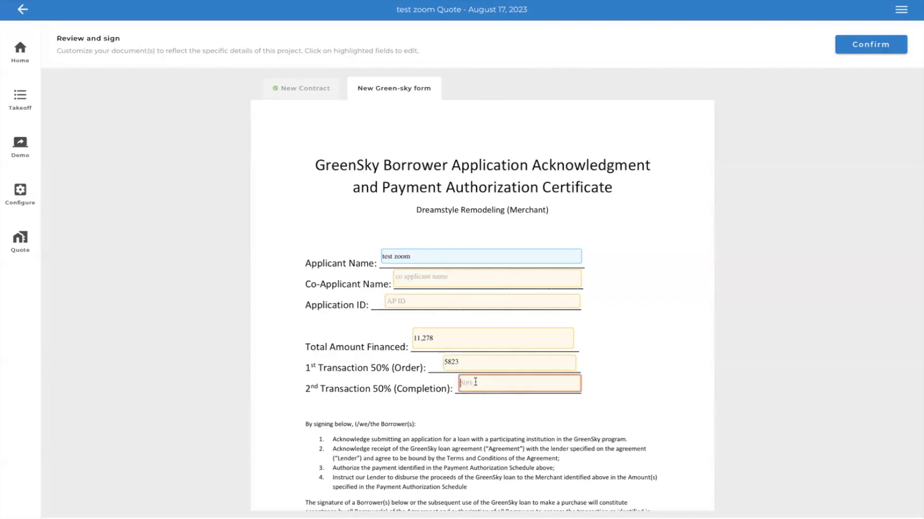
type("5823")
left_click(577, 419)
scroll(578, 418, "down", 4)
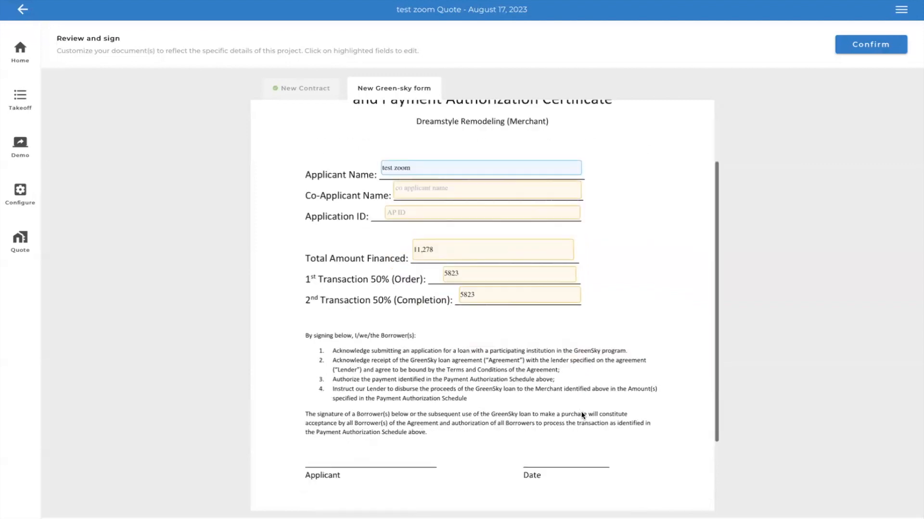
scroll(561, 353, "up", 2)
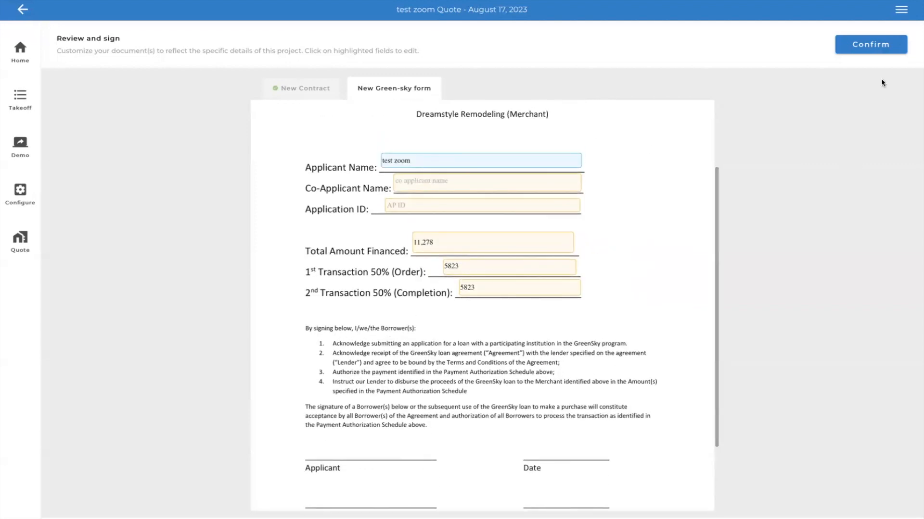
- Confirm the prepared documents and start the customer's review and signing on this device
left_click(870, 44)
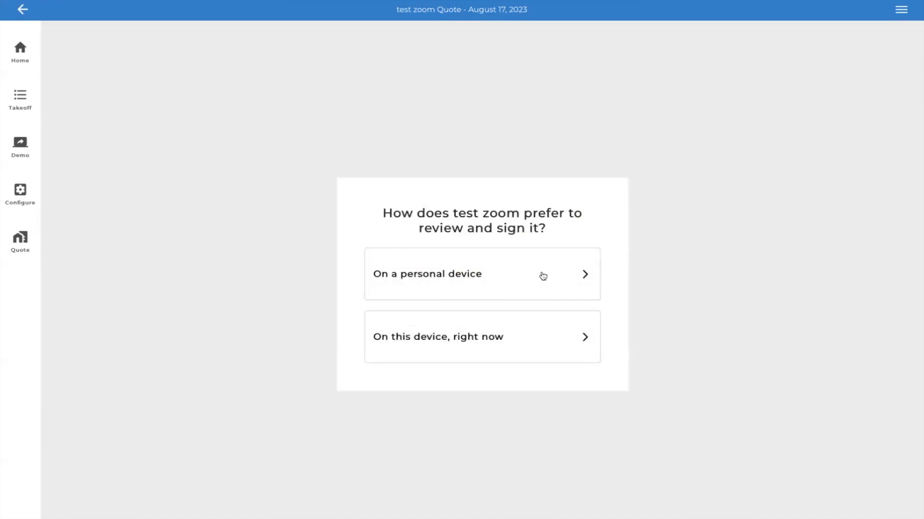
left_click(558, 348)
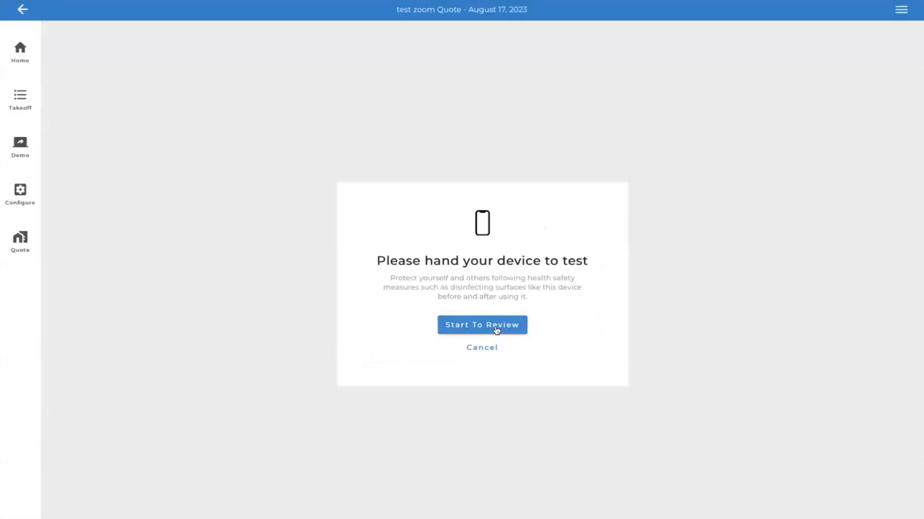
left_click(496, 330)
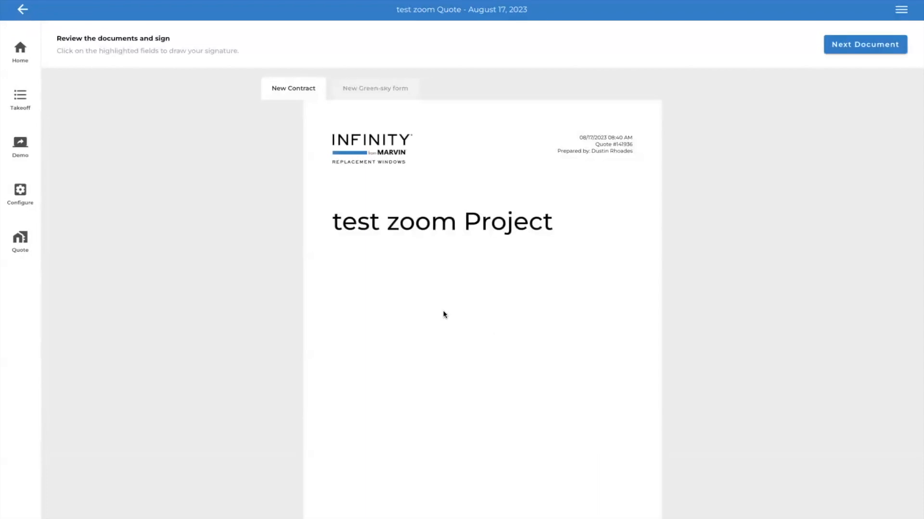
- Draw and confirm the customer's freehand signature on the California Home Improvement Agreement
scroll(442, 314, "down", 10)
scroll(444, 314, "down", 15)
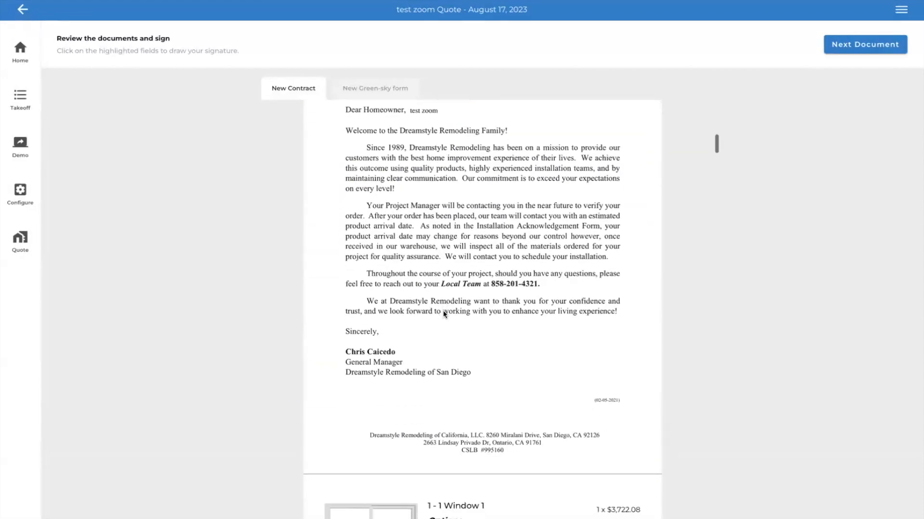
scroll(444, 314, "down", 15)
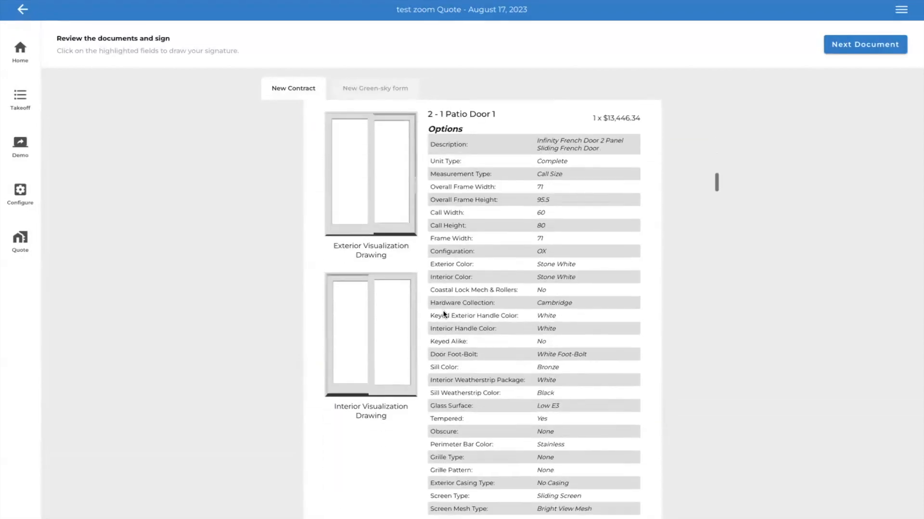
scroll(443, 314, "down", 3)
scroll(444, 313, "up", 6)
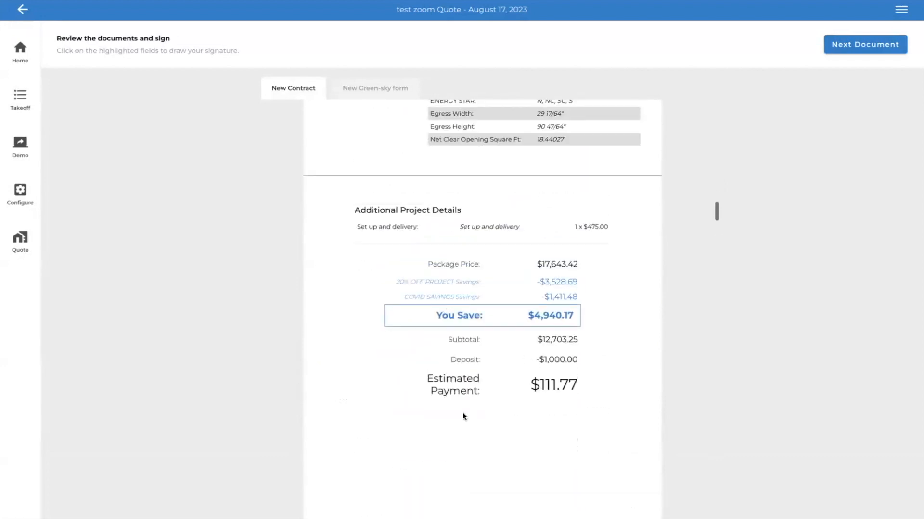
scroll(463, 414, "down", 10)
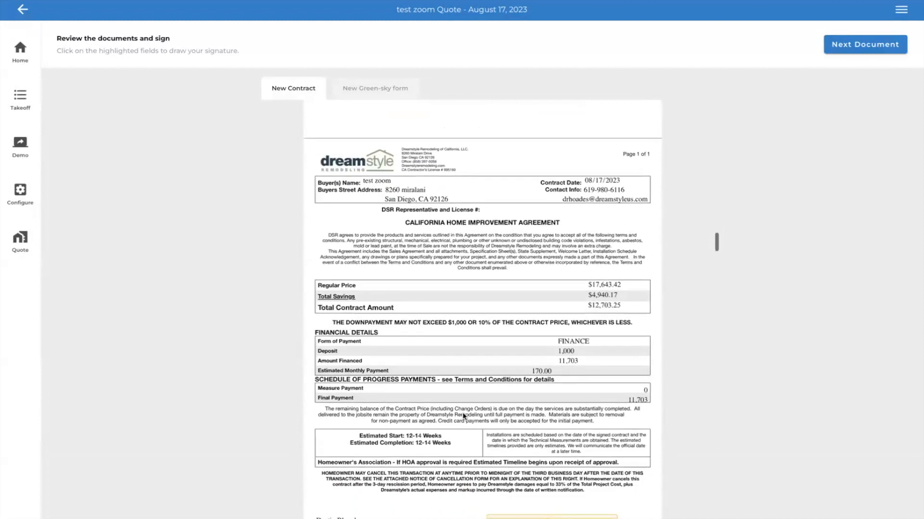
scroll(533, 443, "down", 2)
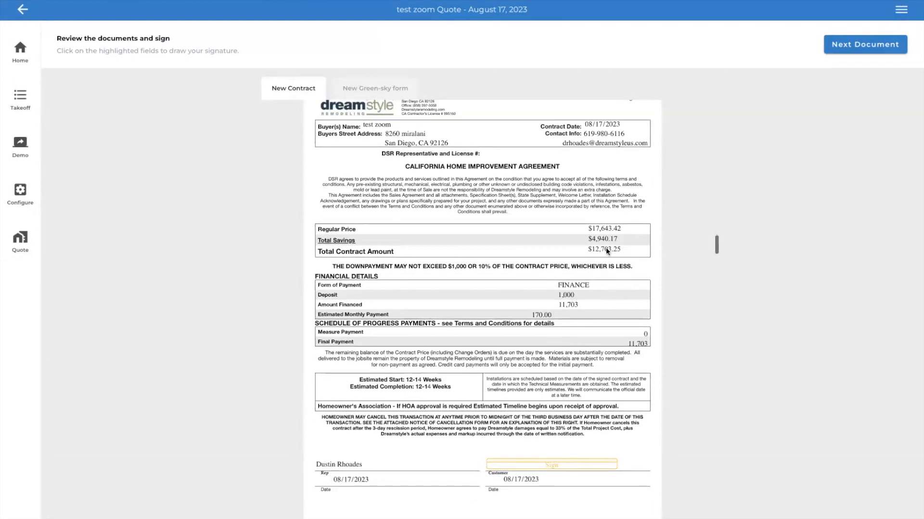
left_click(544, 466)
left_click(561, 356)
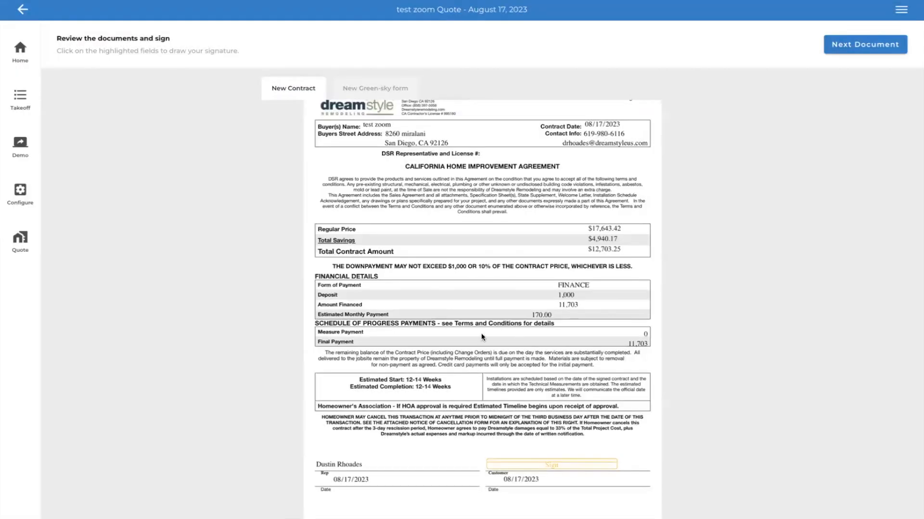
mouse_move(380, 298)
left_mouse_down()
mouse_move(411, 266)
mouse_move(414, 294)
mouse_move(432, 313)
mouse_move(464, 313)
mouse_move(489, 300)
mouse_move(479, 309)
mouse_move(495, 278)
mouse_move(511, 276)
mouse_move(510, 285)
mouse_move(522, 274)
left_mouse_up()
left_click(420, 309)
left_click(502, 284)
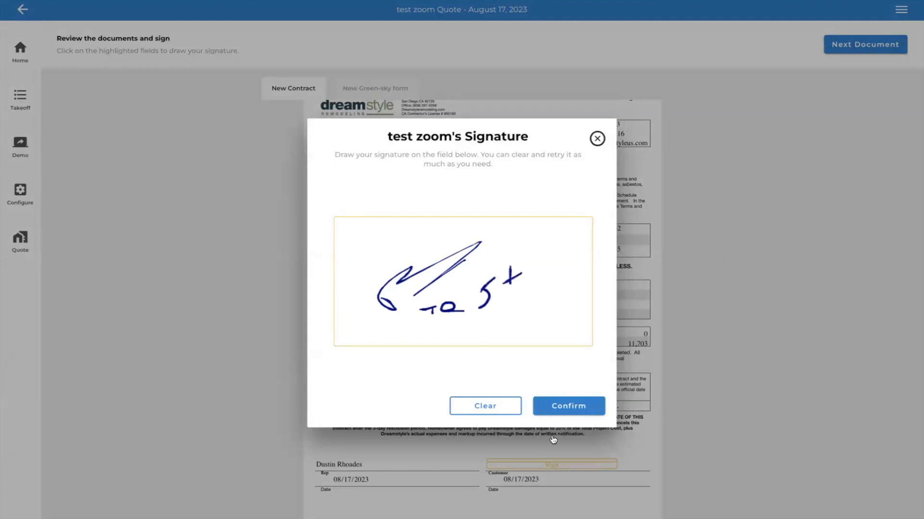
left_click(569, 406)
- Apply and confirm the customer's signature on the Project Checklist in the new contract
scroll(496, 472, "down", 5)
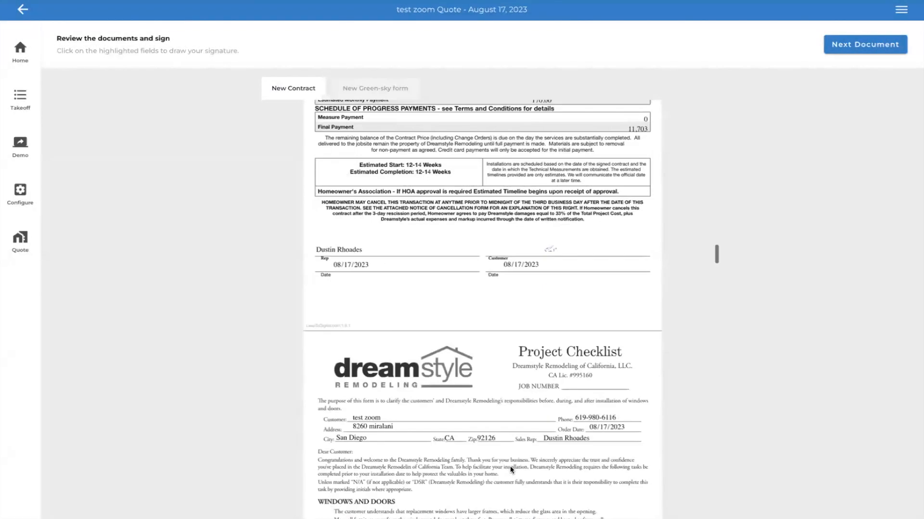
scroll(511, 470, "down", 5)
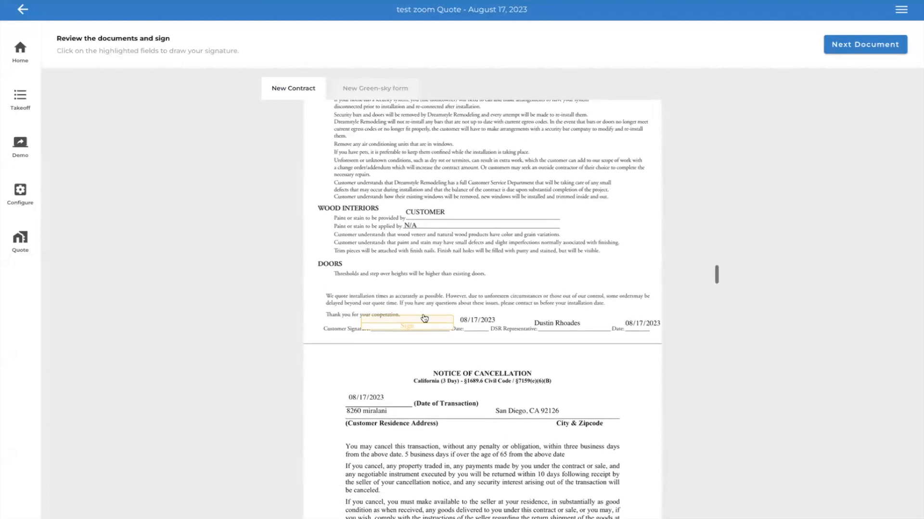
left_click(423, 318)
left_click(558, 407)
- Review the Notice of Cancellation and contract terms, and confirm the customer's signature on the Terms and Conditions Agreement
scroll(457, 401, "down", 3)
scroll(457, 401, "down", 10)
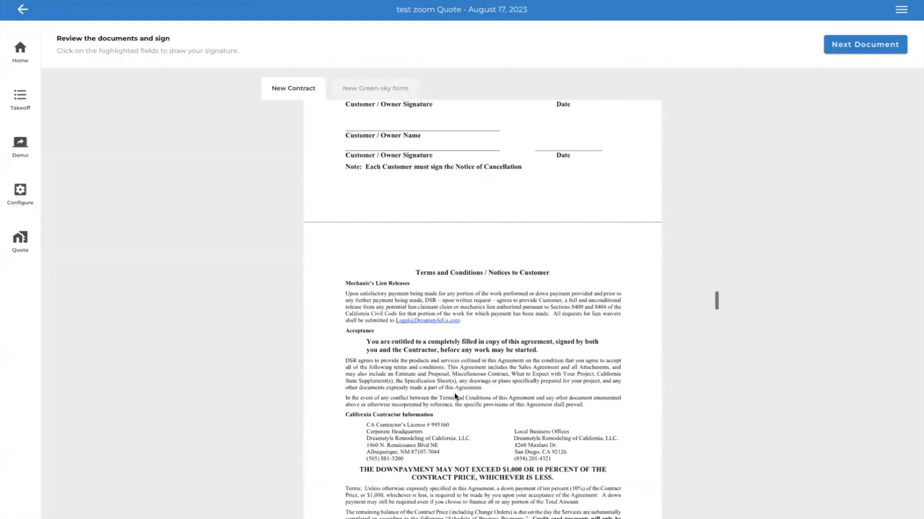
scroll(454, 394, "up", 8)
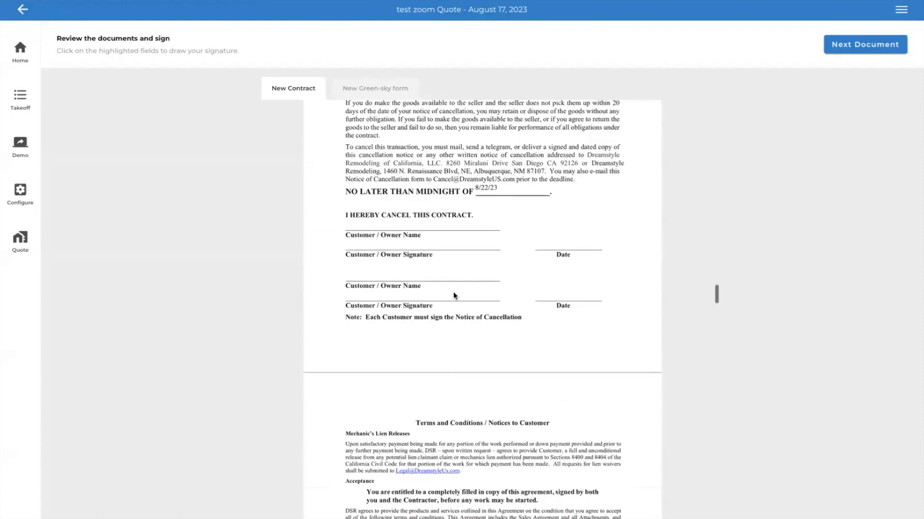
scroll(464, 332, "down", 8)
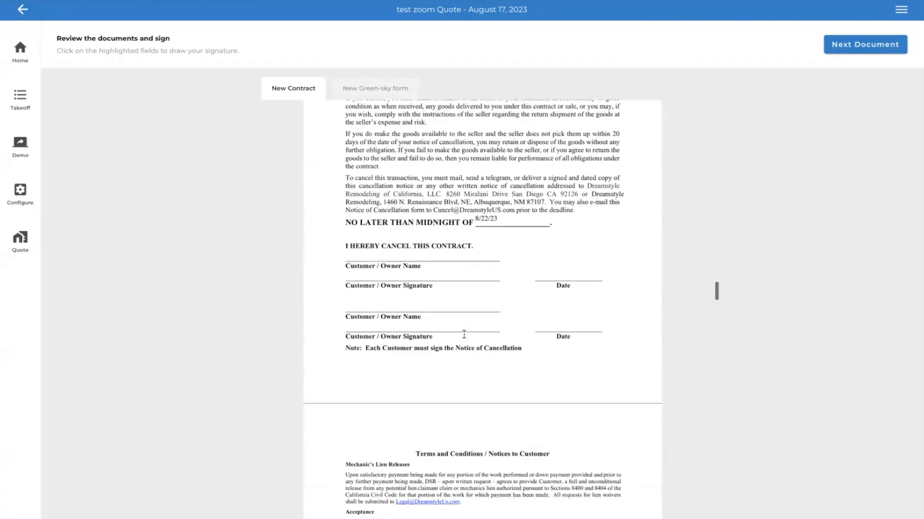
scroll(464, 335, "down", 10)
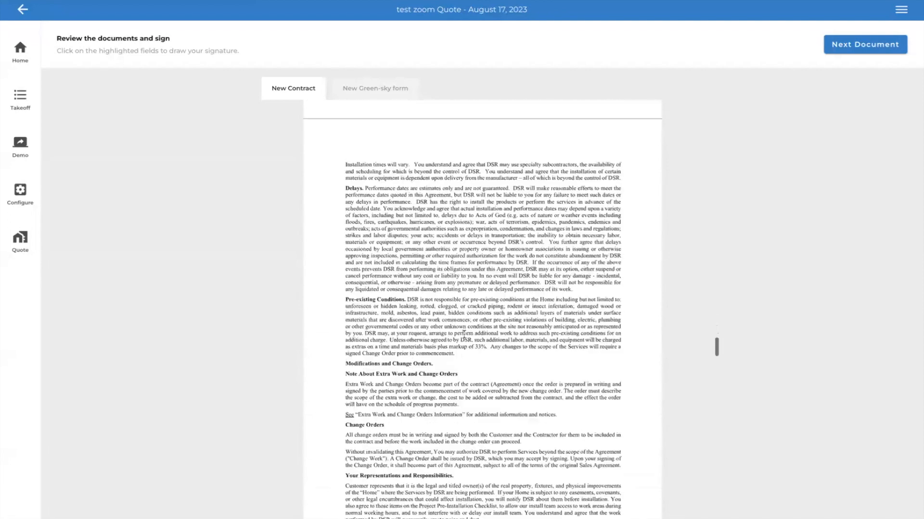
scroll(464, 334, "down", 10)
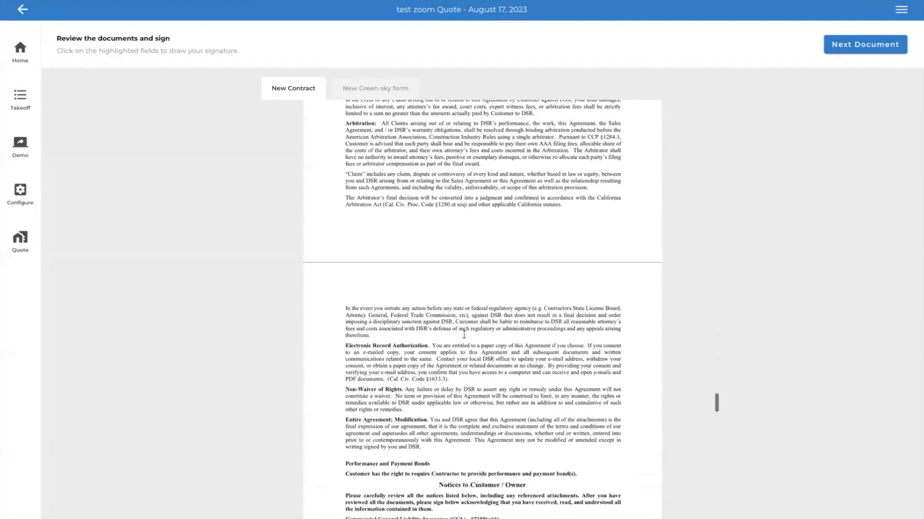
scroll(464, 334, "down", 10)
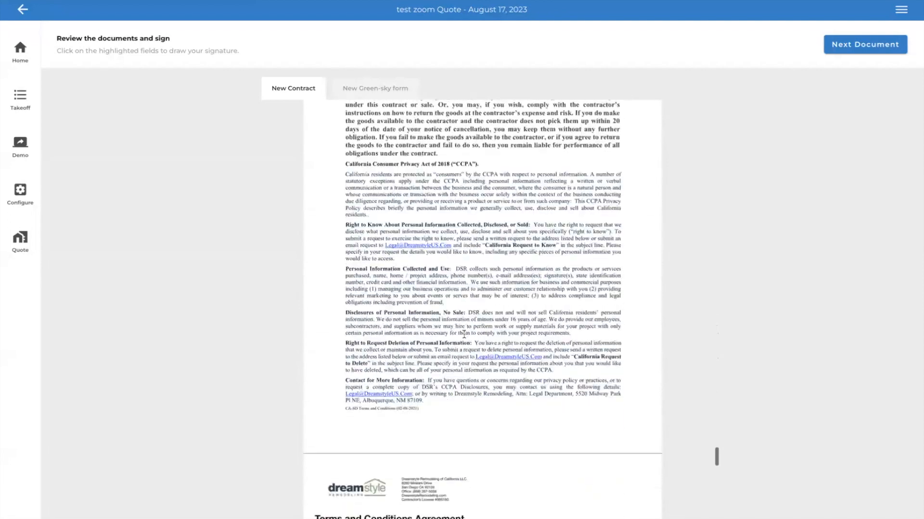
left_click(426, 267)
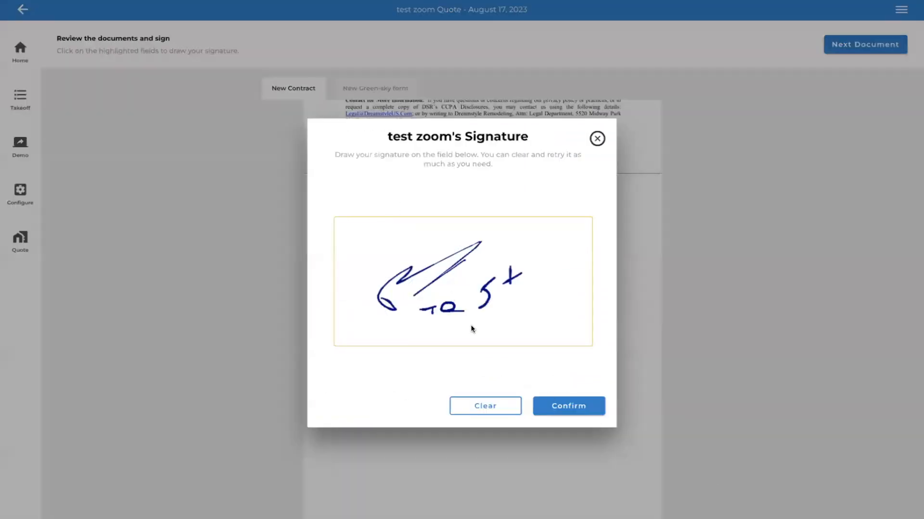
left_click(559, 409)
- Initial and sign the lead hazard pamphlet acknowledgement page following the sample pre-renovation form as the customer
scroll(513, 392, "down", 10)
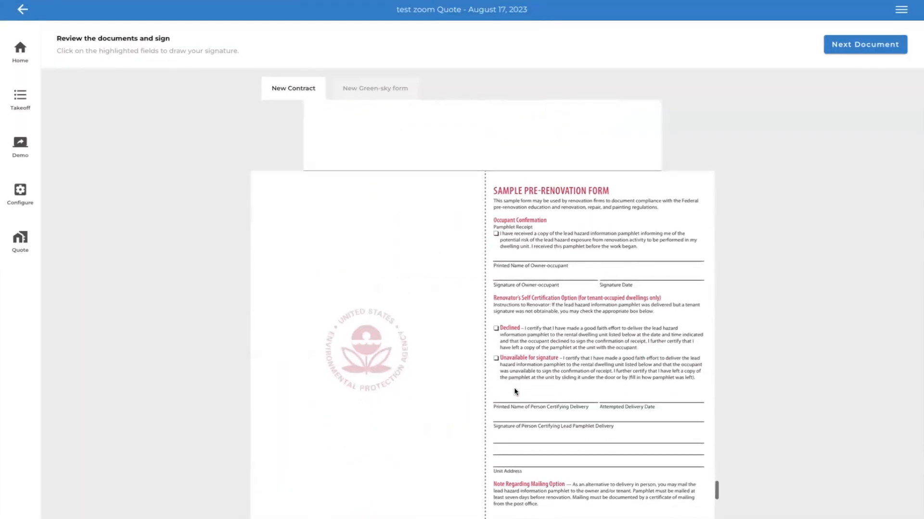
scroll(514, 392, "down", 3)
left_click(621, 371)
left_click(579, 407)
left_click(439, 399)
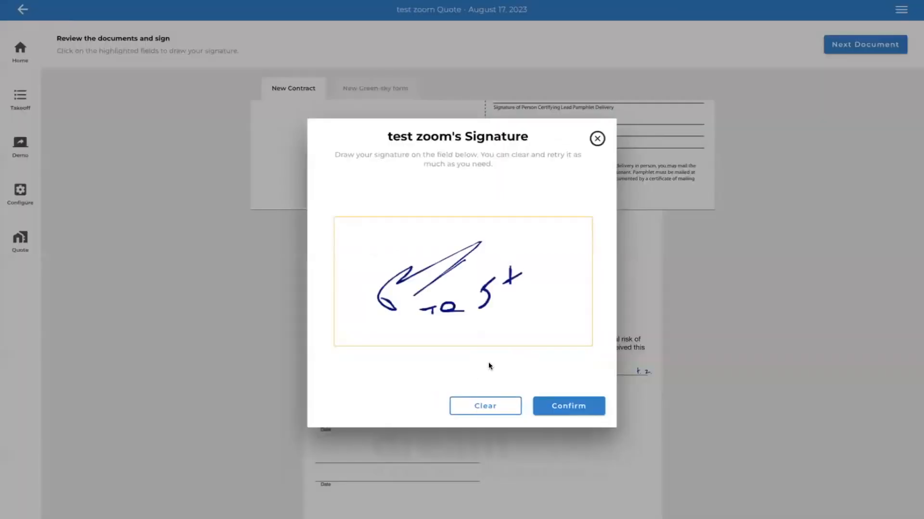
left_click(569, 405)
- Sign the Homeowners Association Approval Form as the customer and proceed to the Green-sky form
scroll(569, 403, "down", 6)
scroll(569, 402, "down", 5)
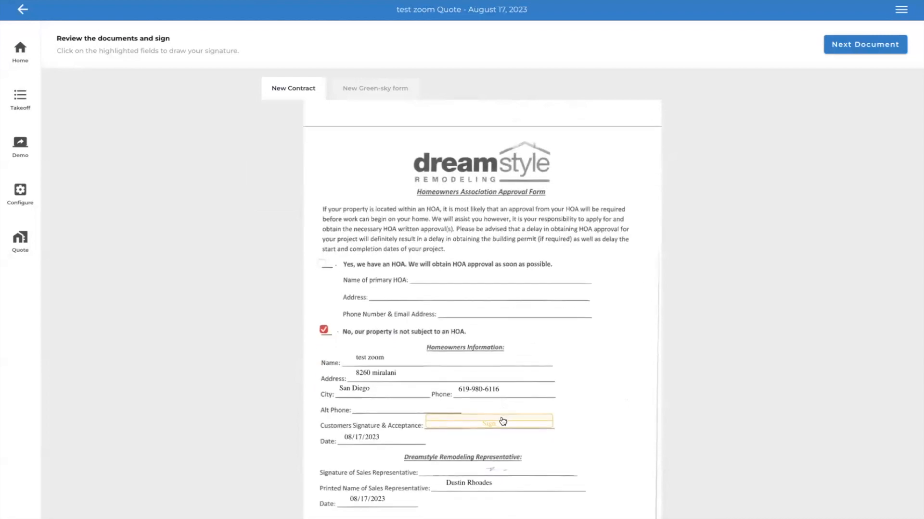
left_click(503, 426)
left_click_drag(385, 282, 501, 298)
left_click(577, 407)
scroll(550, 411, "down", 1)
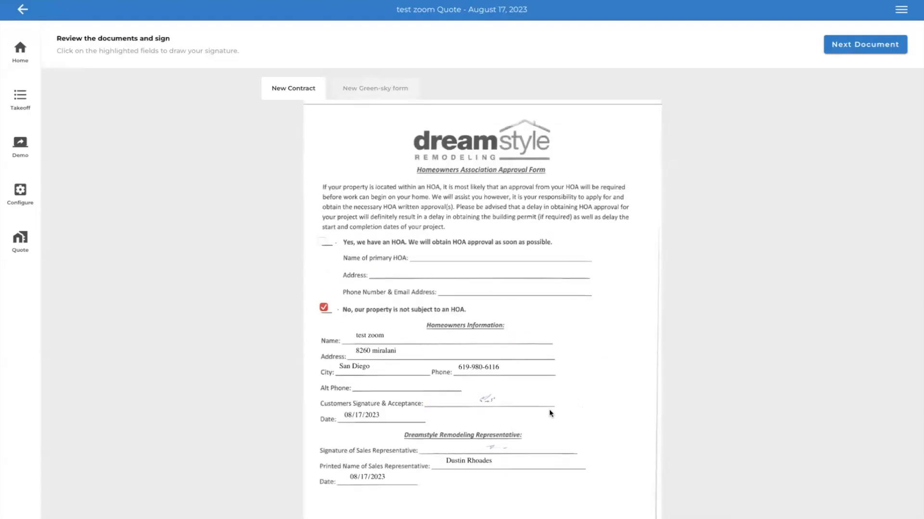
left_click(860, 45)
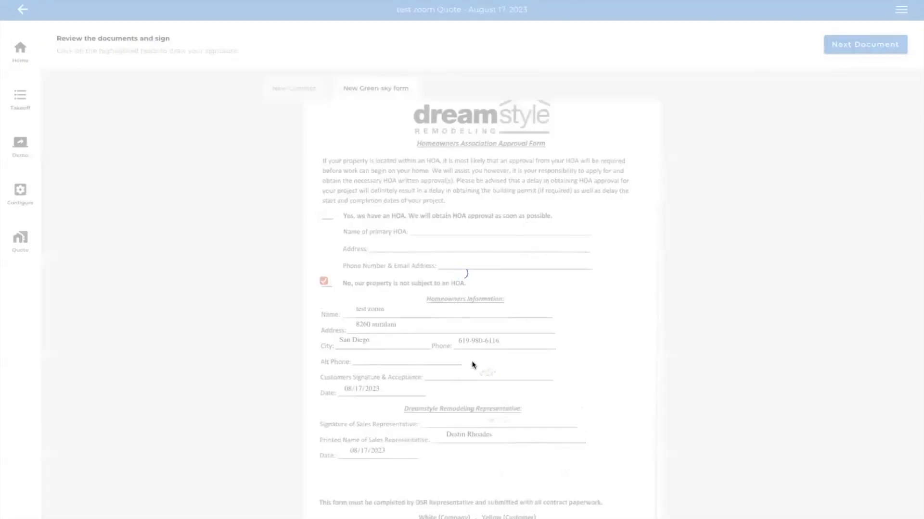
- Draw and confirm the applicant's freehand signature on the Green-sky form, complete the signing and proceed to the final steps
scroll(516, 320, "down", 3)
scroll(516, 320, "down", 1)
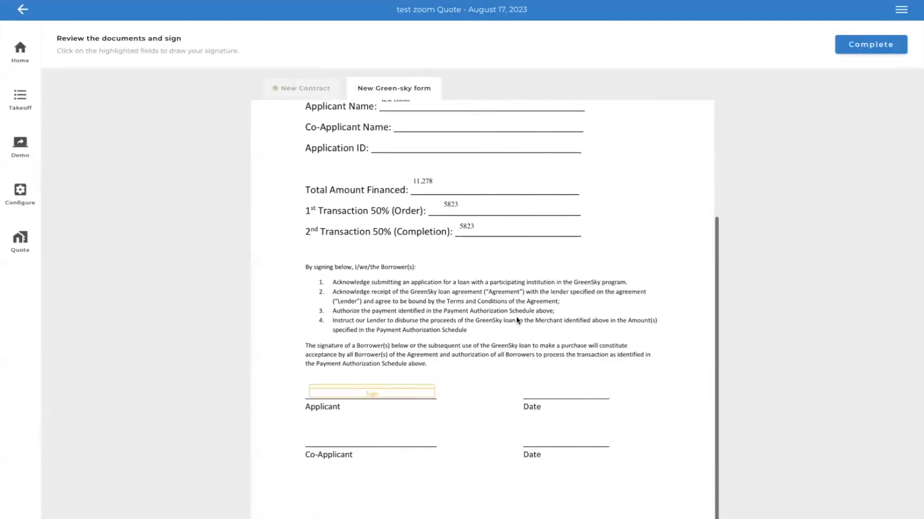
left_click(408, 392)
left_click_drag(384, 313, 511, 254)
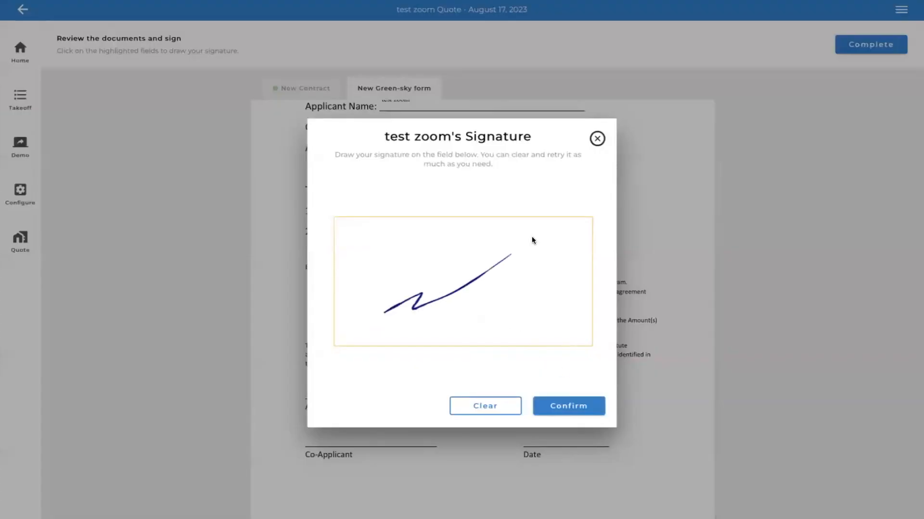
left_click(569, 413)
left_click(893, 44)
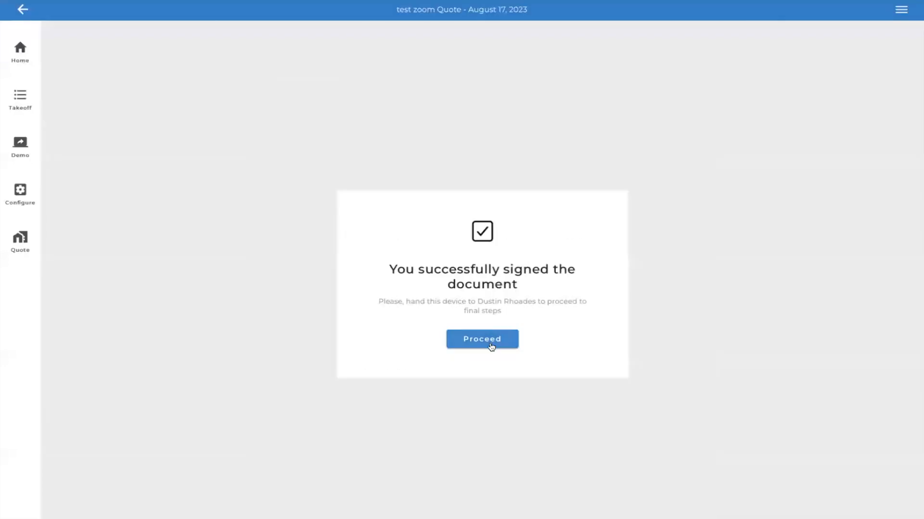
left_click(490, 346)
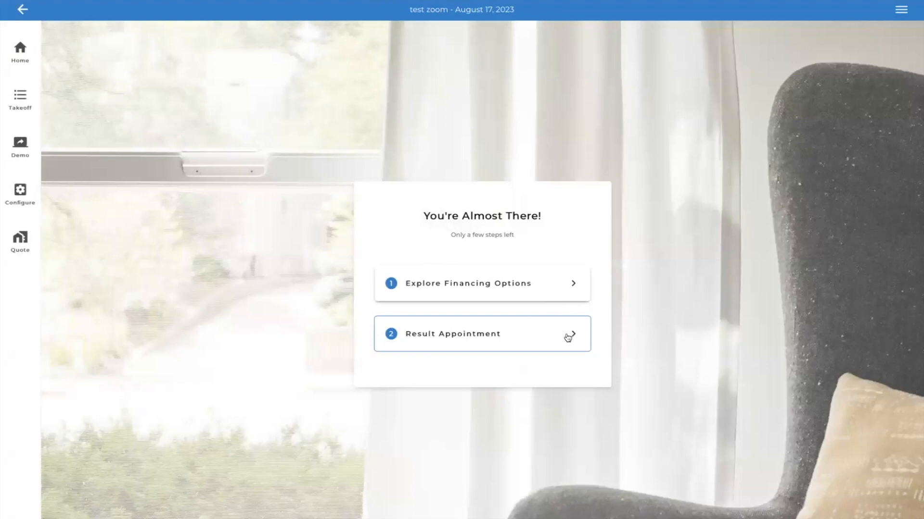
- Start resulting the appointment and add the Infinity Single Hung and Infinity Double Hung resources to the documents for the homeowner
left_click(568, 339)
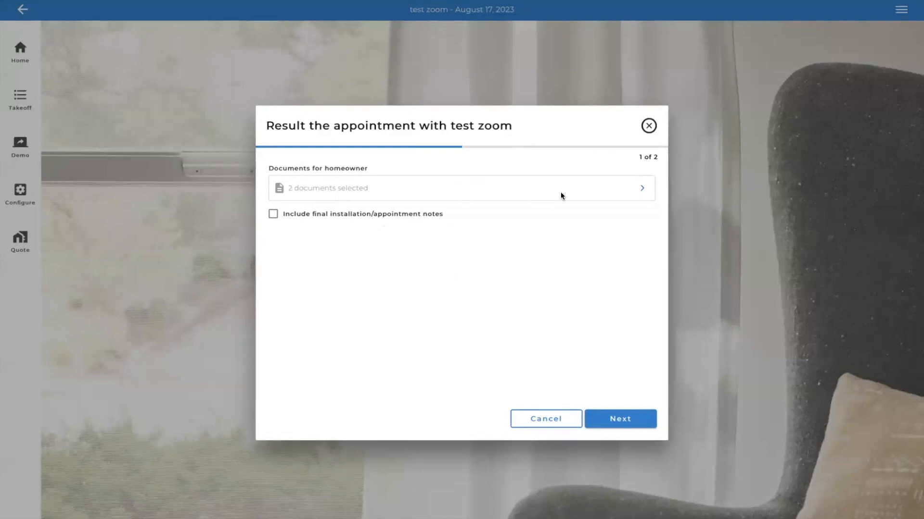
left_click(641, 192)
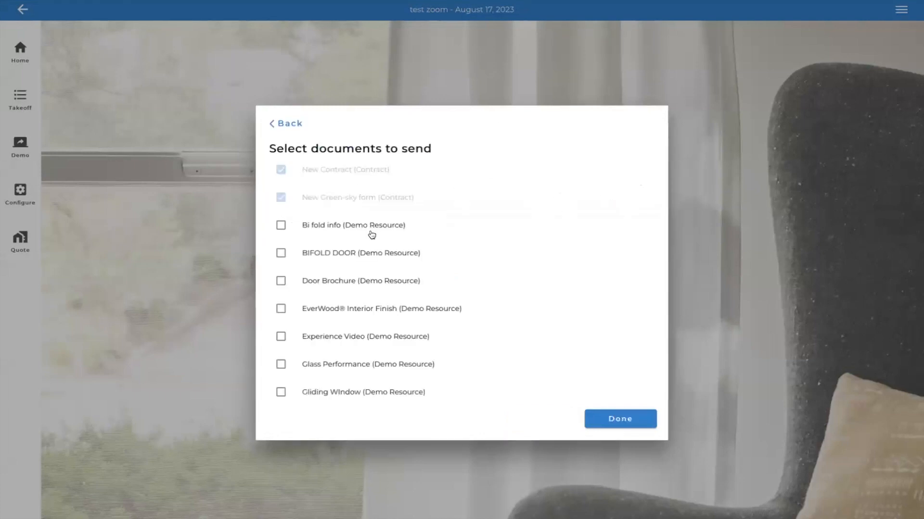
scroll(295, 277, "down", 5)
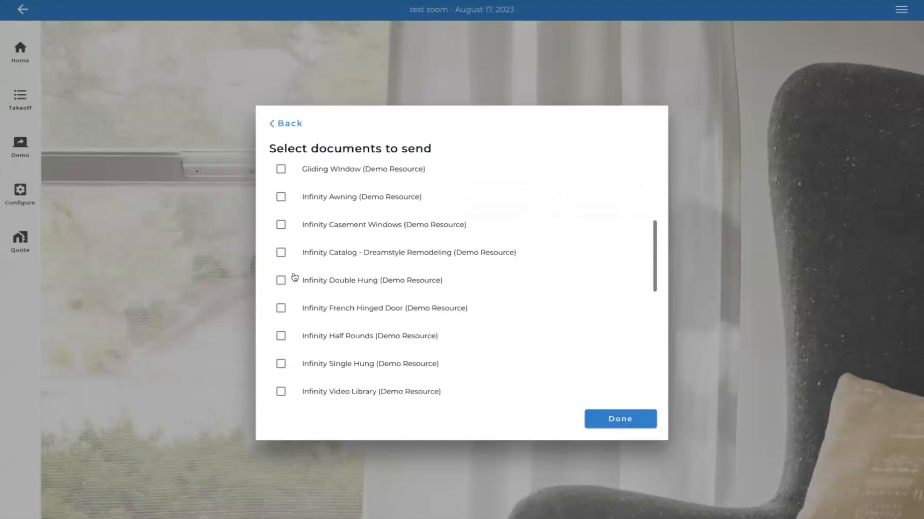
left_click(280, 345)
left_click(281, 373)
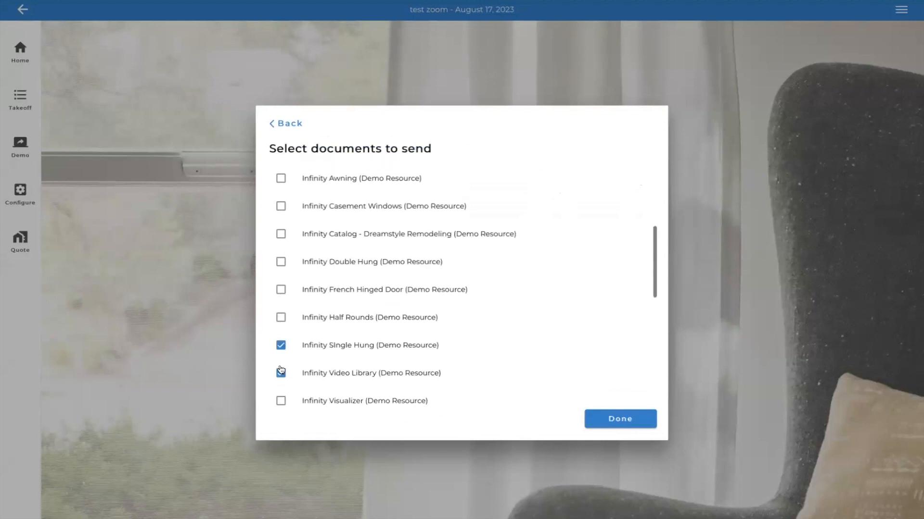
left_click(279, 400)
left_click(280, 369)
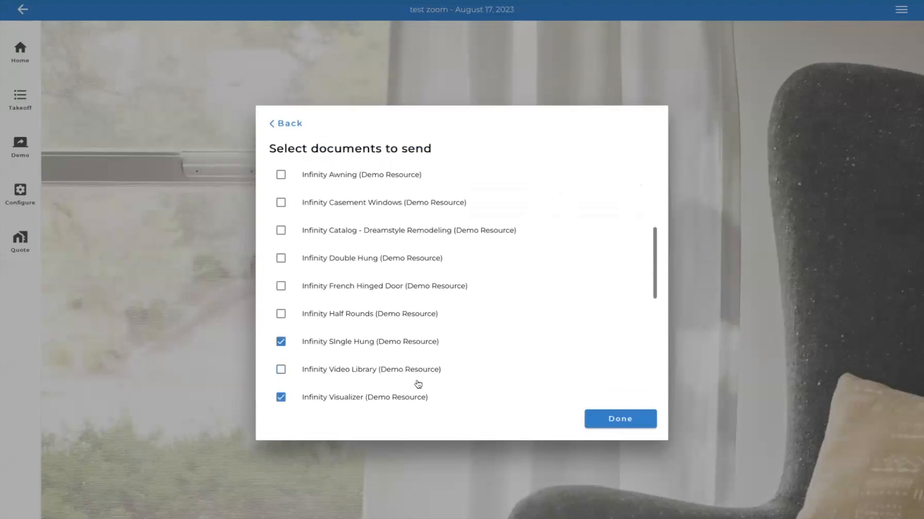
left_click(281, 398)
left_click(281, 259)
left_click(611, 419)
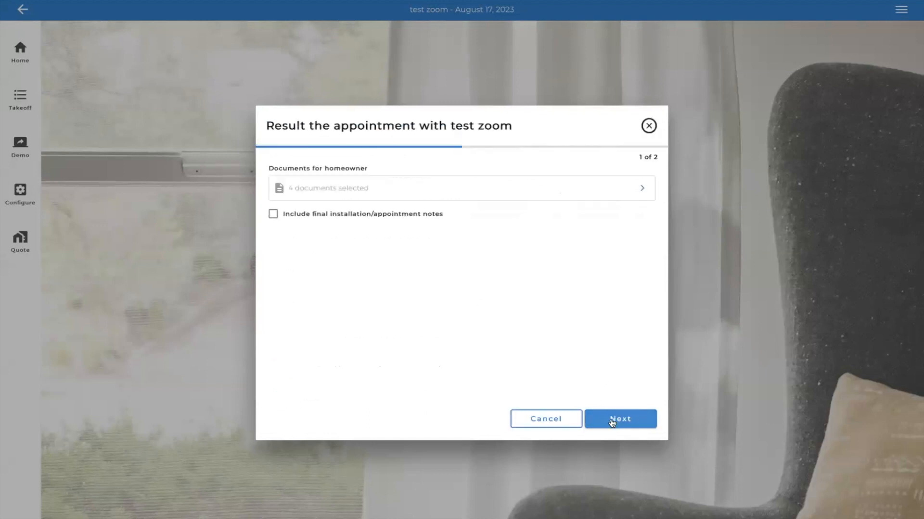
- Review the message for the homeowner, keep the prefilled recipient and text, and finish resulting the appointment
left_click(622, 423)
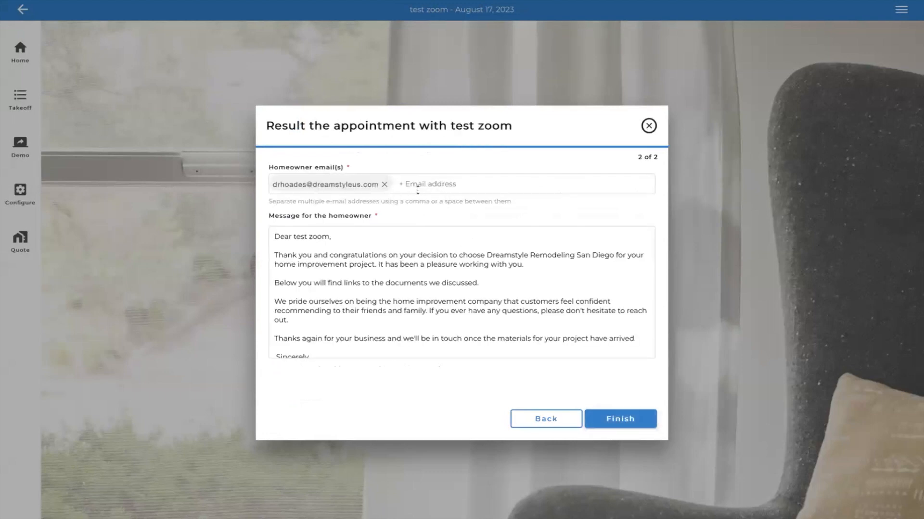
scroll(380, 299, "down", 3)
scroll(436, 298, "up", 3)
left_click(618, 428)
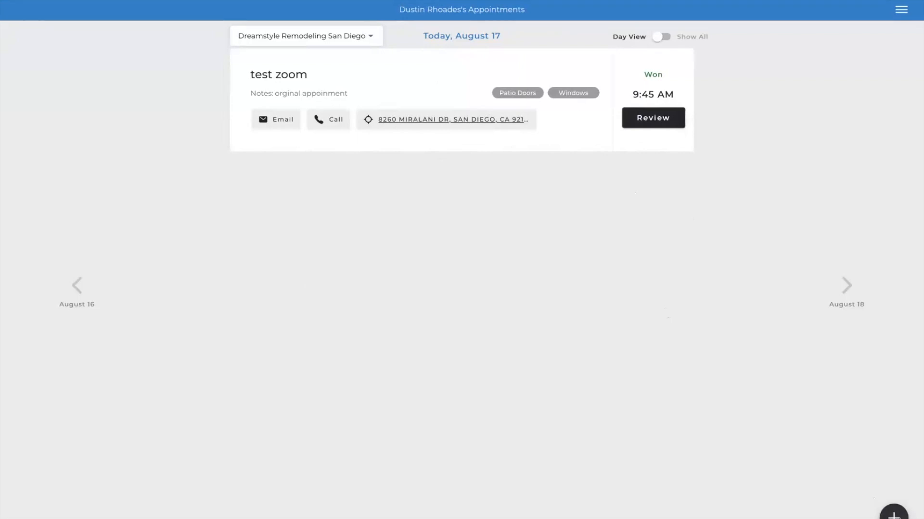
- Start a new appointment and select the existing test customer from the customer search
left_click(894, 516)
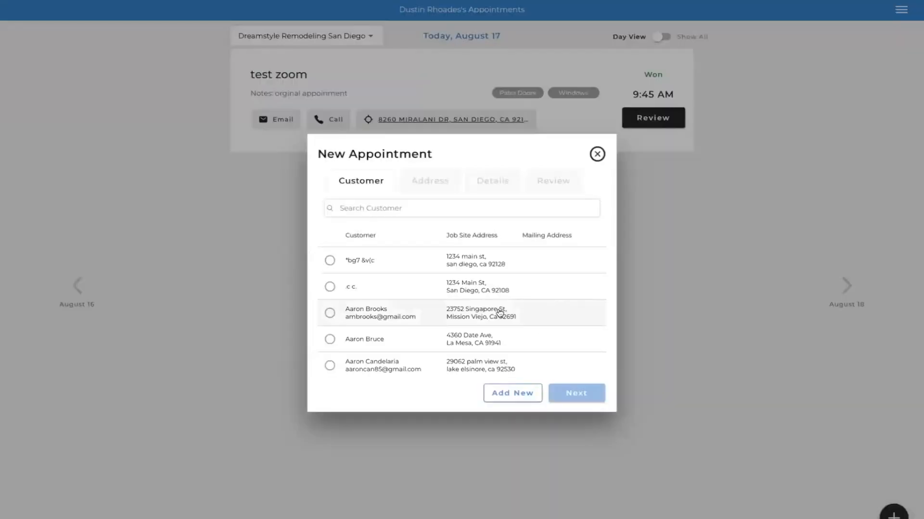
left_click(447, 209)
type("test ")
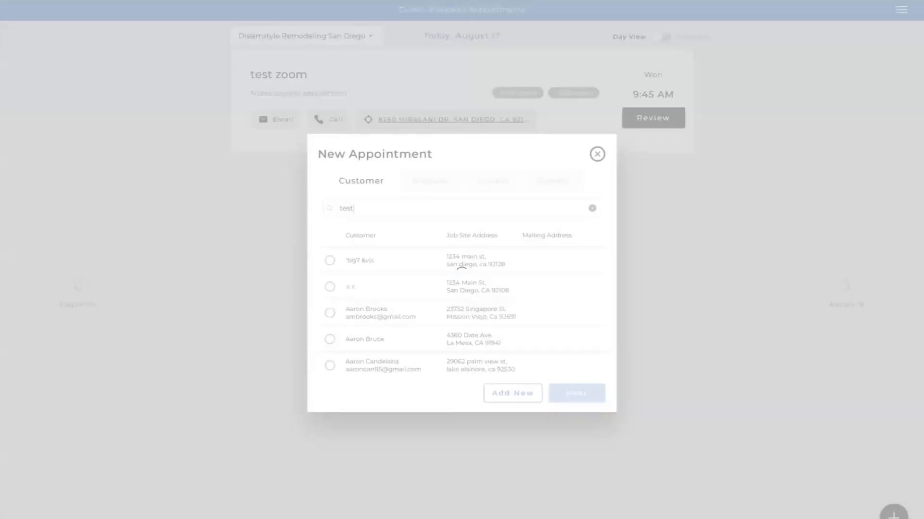
type("zoom")
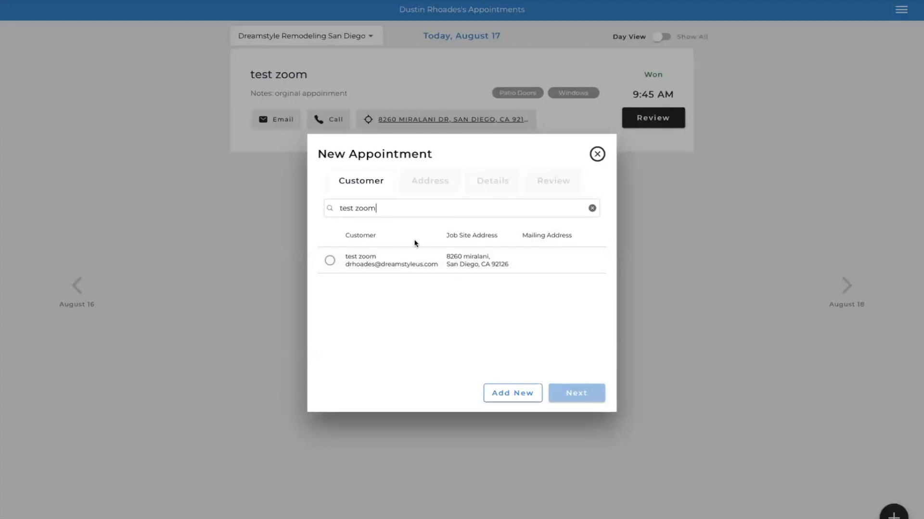
left_click(329, 261)
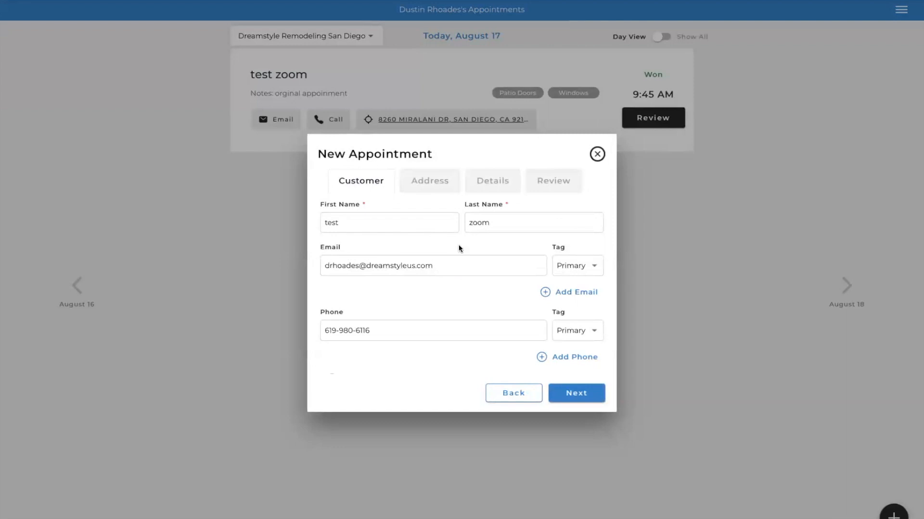
- Append "Change order" to the customer's last name and proceed past the existing address to the appointment details
left_click(514, 223)
left_click(574, 401)
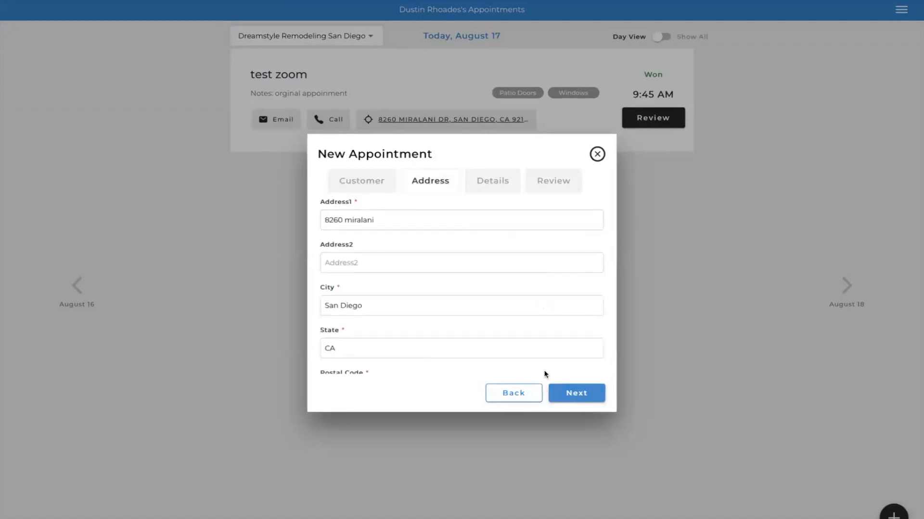
scroll(418, 267, "down", 2)
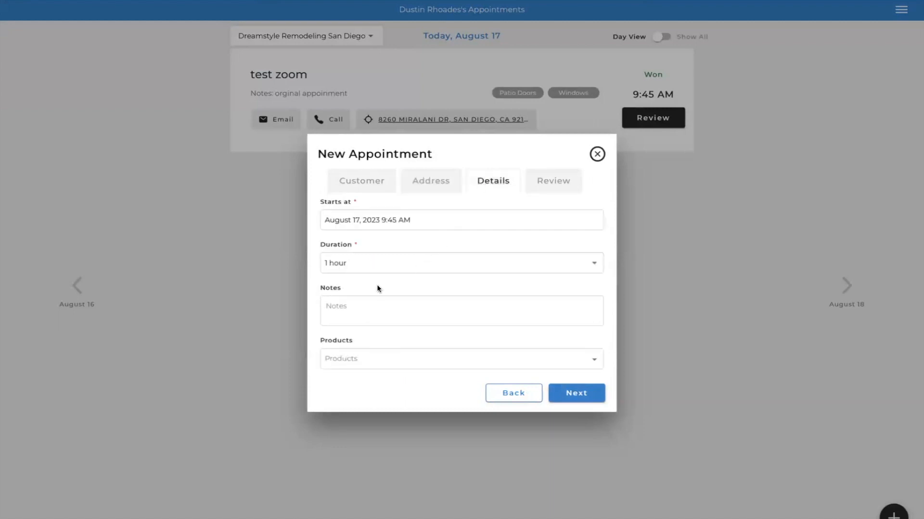
- Enter "Change order addinf temperd glass" as the new appointment's notes
type("Cja\\")
key("BackSpace")
key("BackSpace")
type("hange order addinf temperd glass")
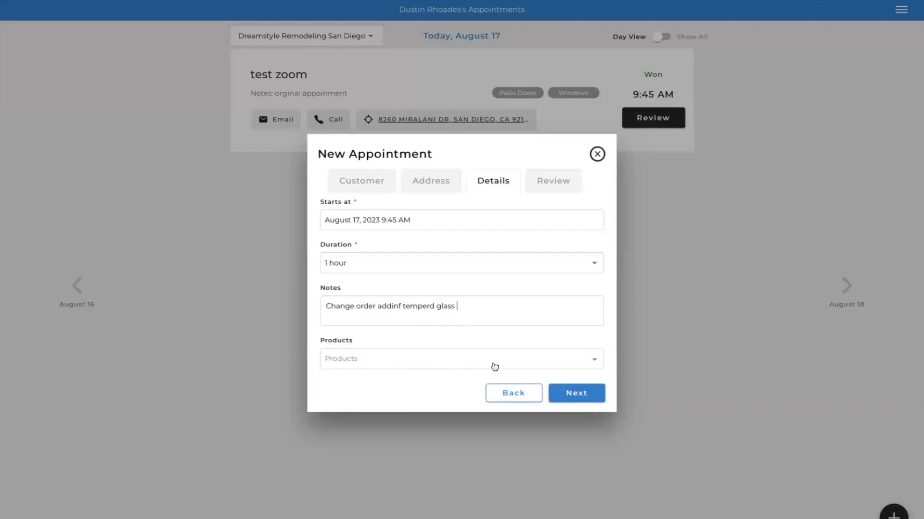
- Submit the new appointment and save the customer changes to the existing record
left_click(572, 395)
left_click(572, 396)
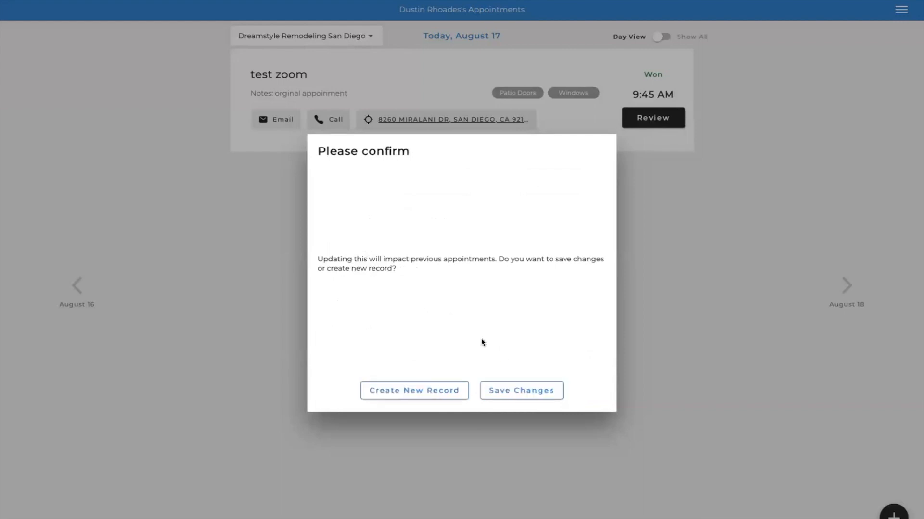
left_click(522, 391)
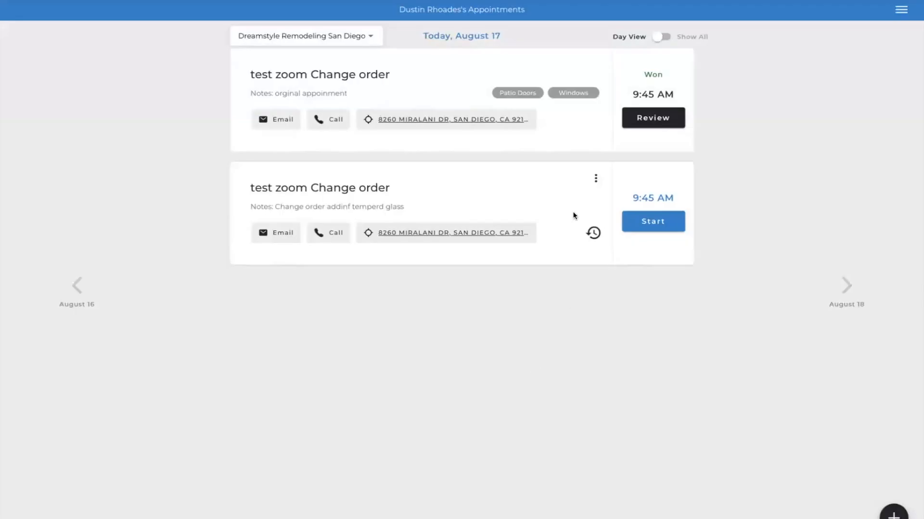
left_click(594, 234)
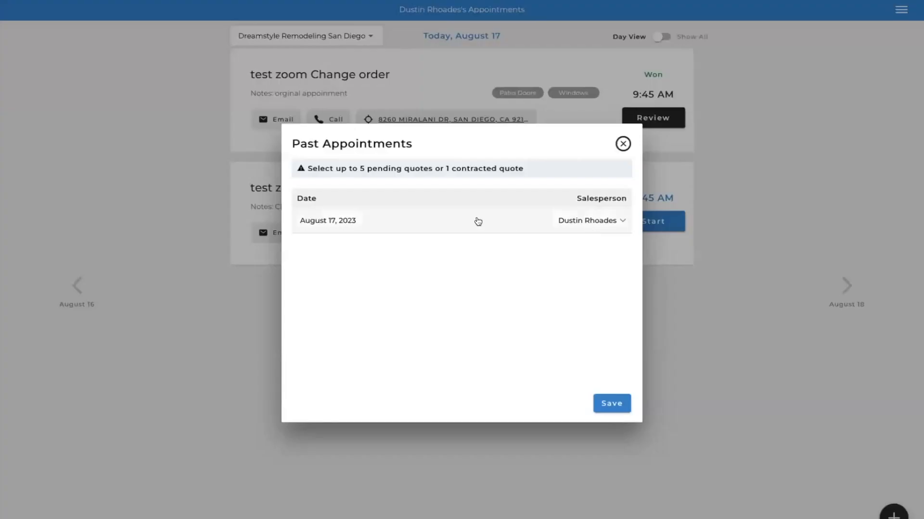
left_click(357, 225)
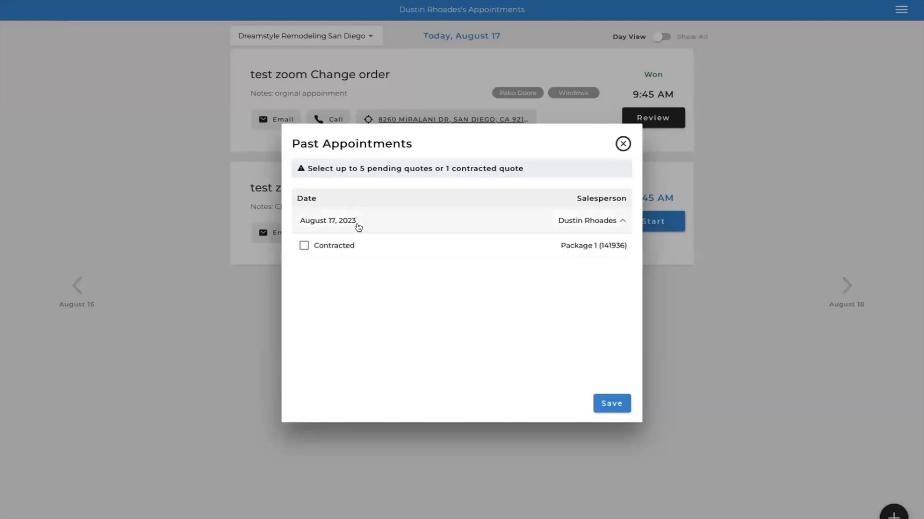
left_click(305, 246)
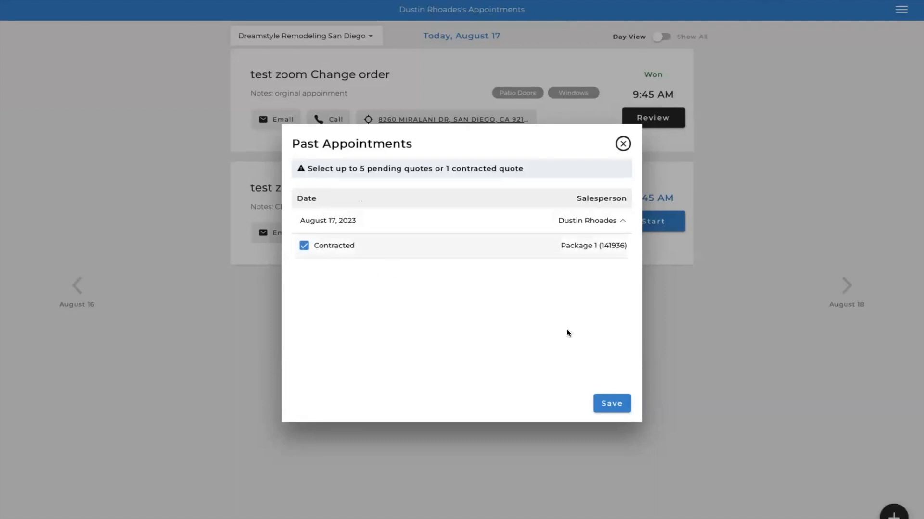
left_click(622, 144)
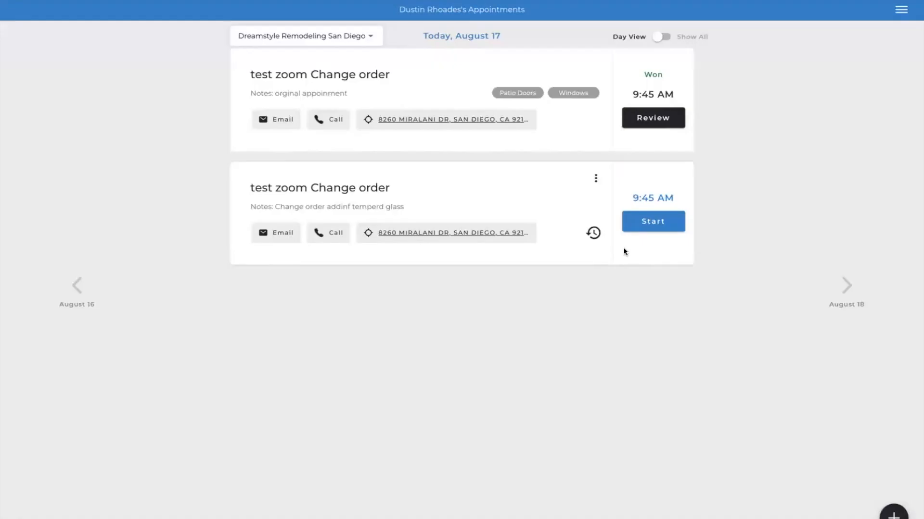
- Bring the contracted Package 1 quote from the August 17, 2023 past appointment into the change order appointment and confirm the transfer
left_click(594, 234)
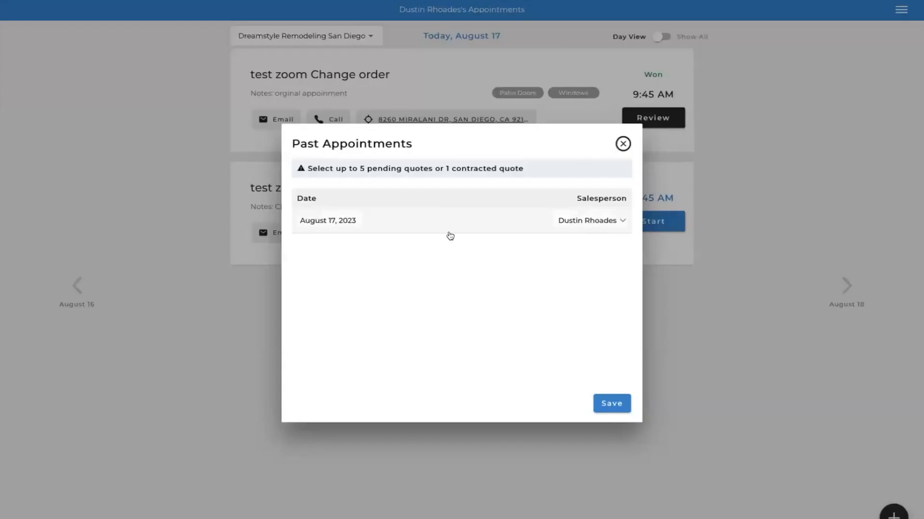
left_click(400, 225)
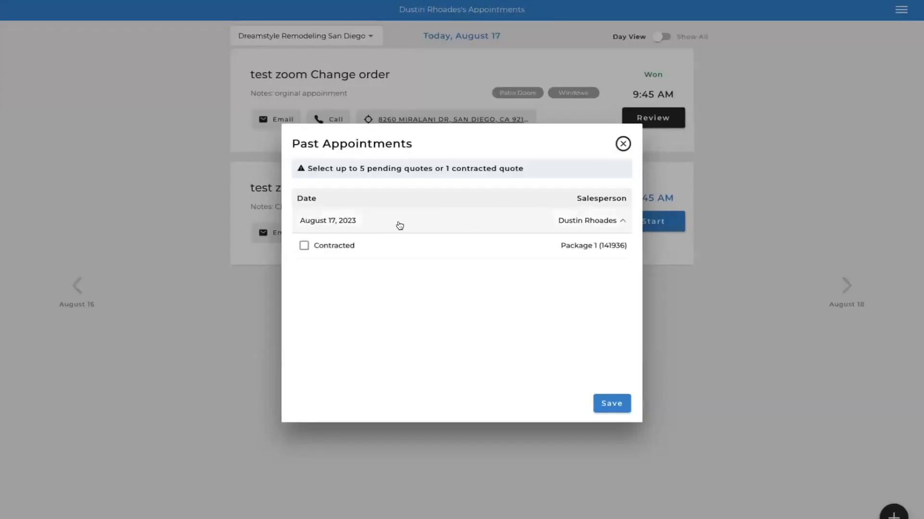
left_click(304, 246)
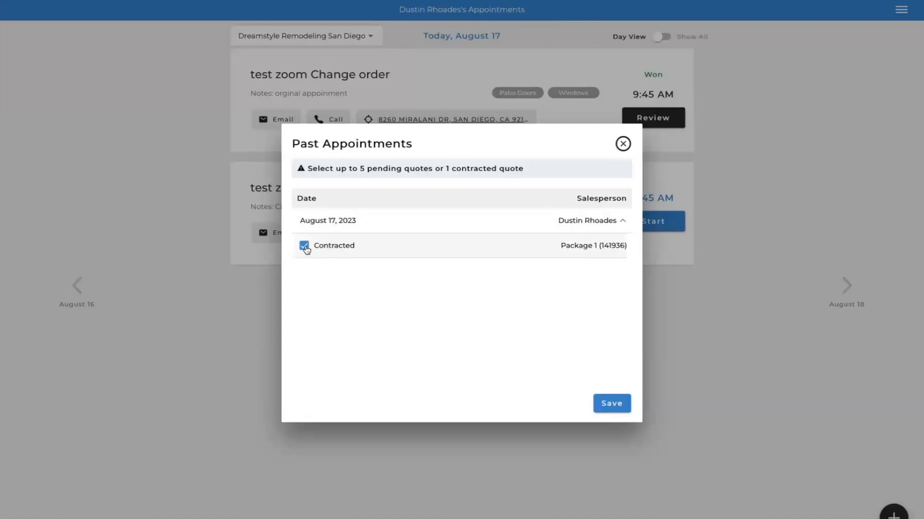
left_click(619, 409)
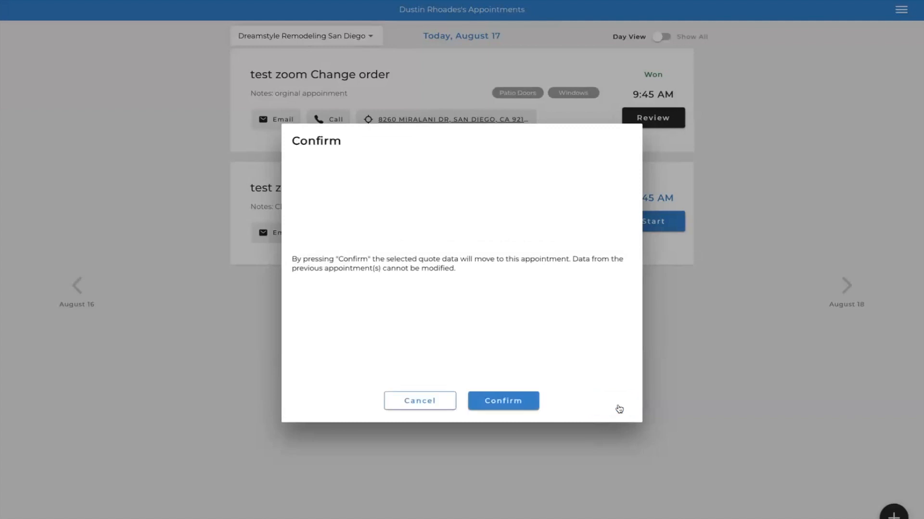
left_click(521, 403)
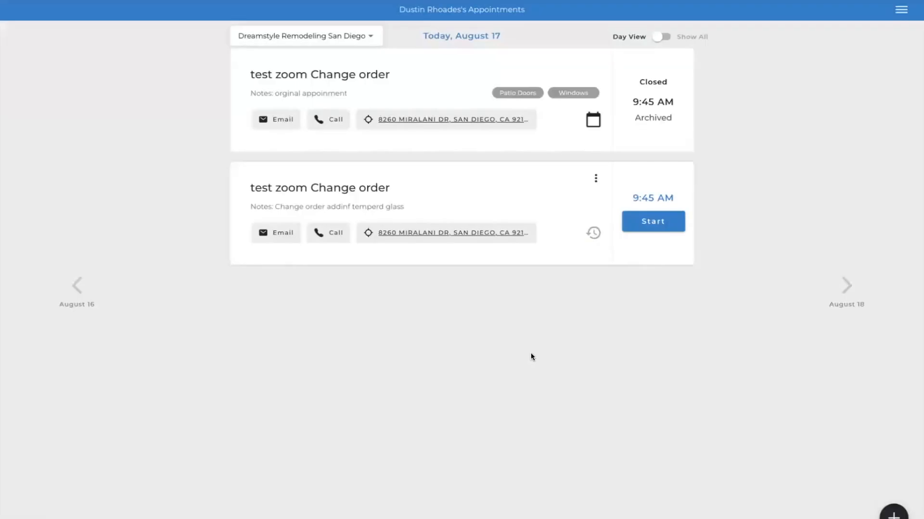
- Start the change order appointment, review the updated product information for Window 1 and Patio Door 1, and continue
left_click(653, 224)
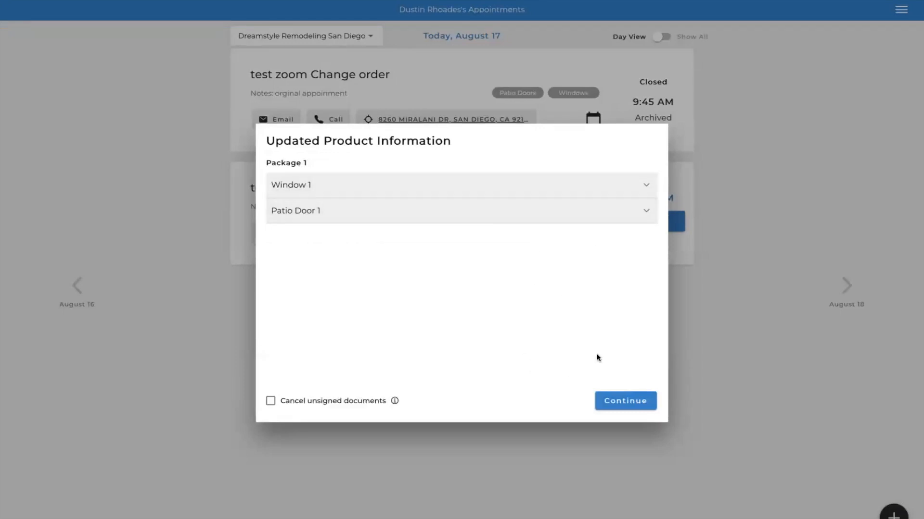
left_click(646, 186)
scroll(582, 304, "down", 1)
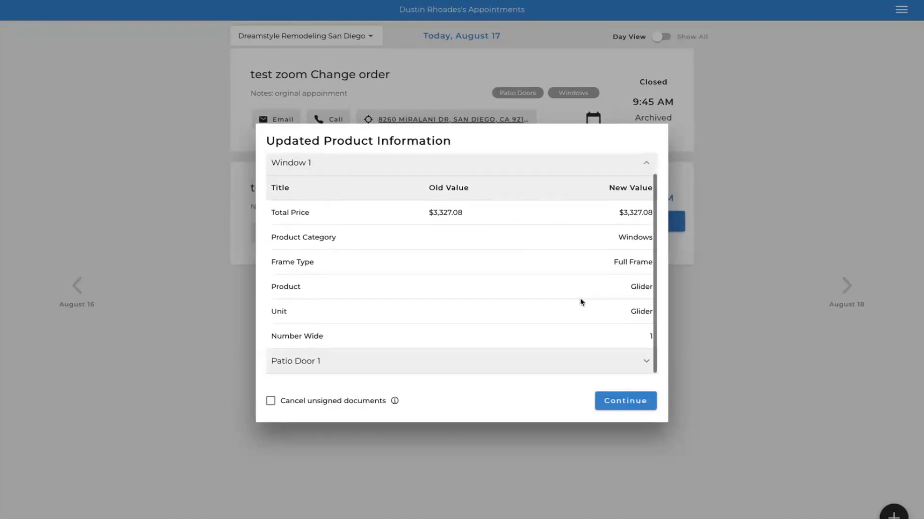
scroll(581, 304, "up", 1)
left_click(644, 187)
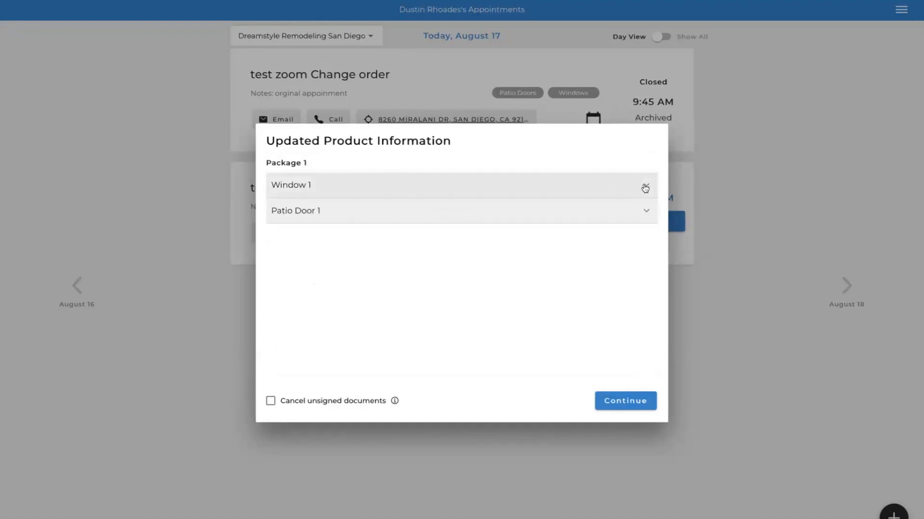
left_click(642, 215)
scroll(510, 310, "down", 1)
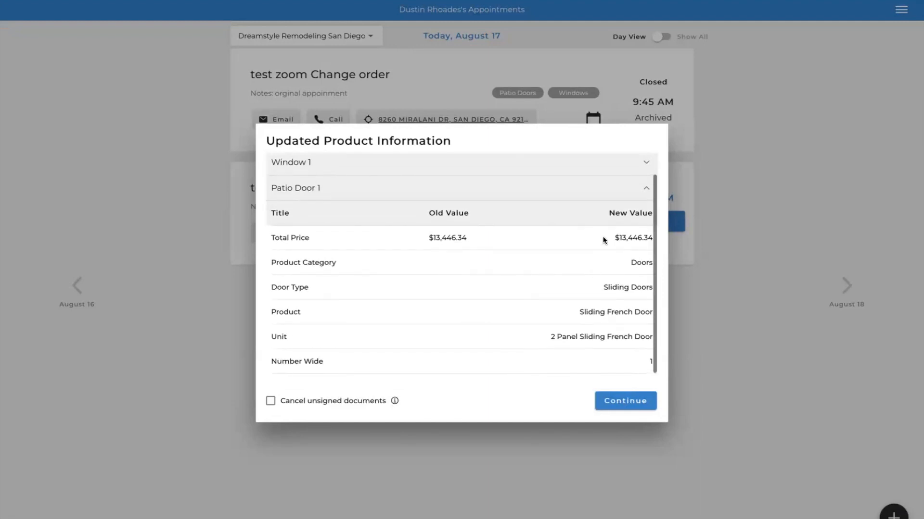
left_click(647, 193)
left_click(625, 400)
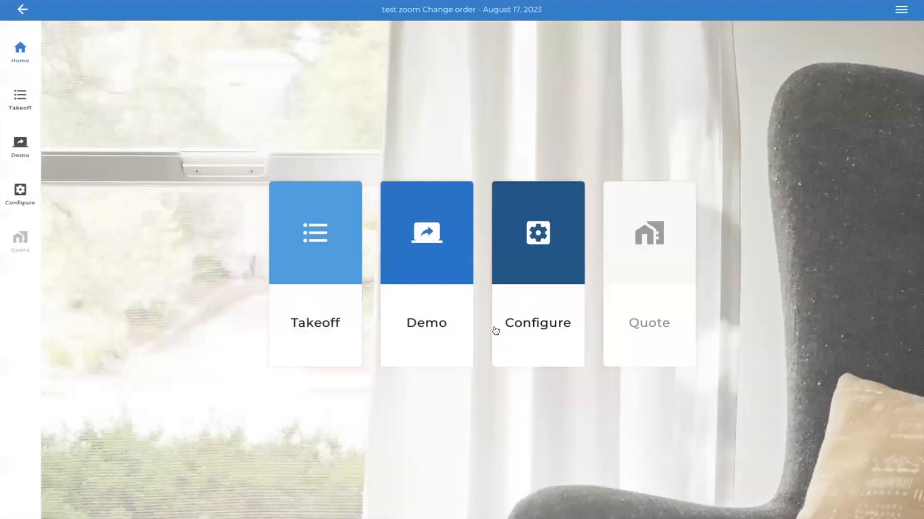
- Edit the Package 1 configuration of Window 1 to set Tempered to Yes, and save it
left_click(542, 251)
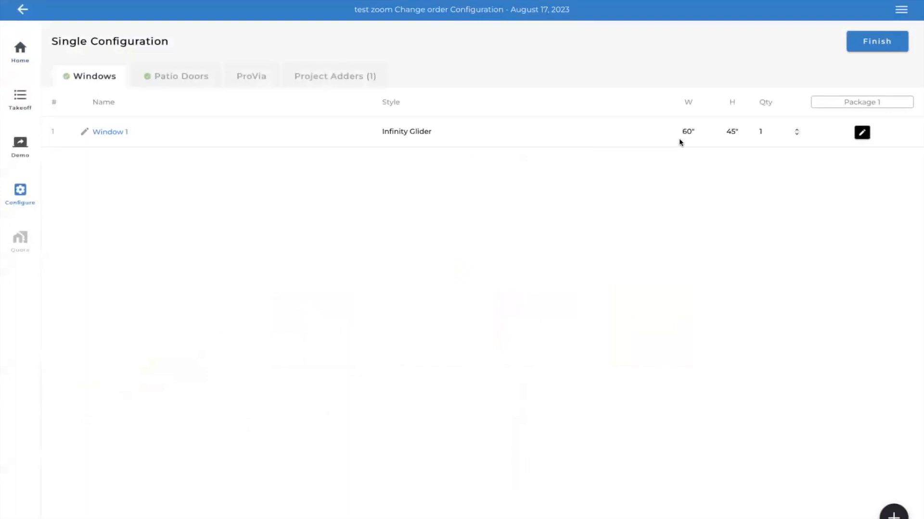
left_click(862, 132)
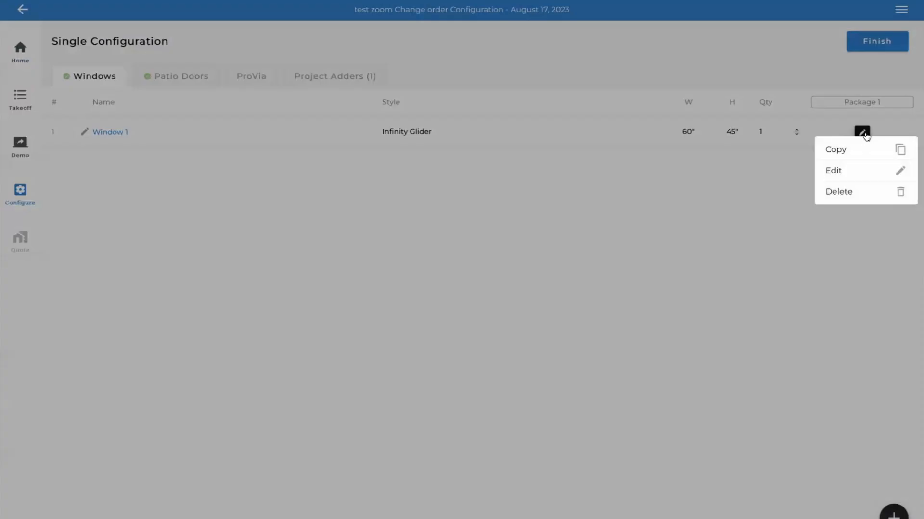
left_click(841, 173)
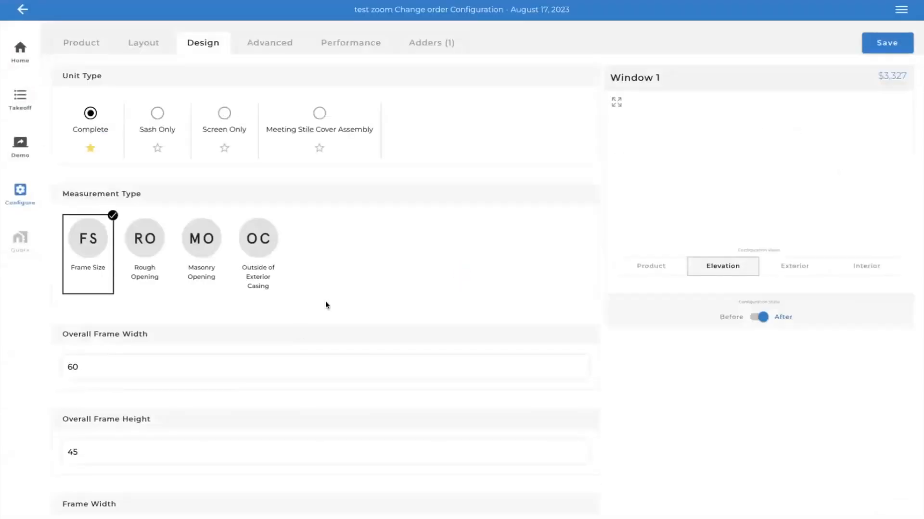
scroll(326, 302, "down", 10)
scroll(299, 328, "down", 10)
scroll(297, 331, "down", 5)
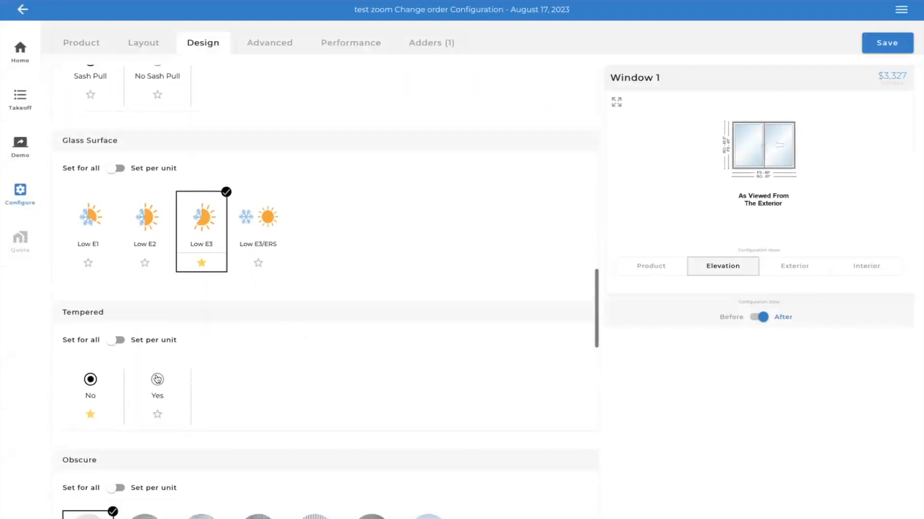
left_click(157, 380)
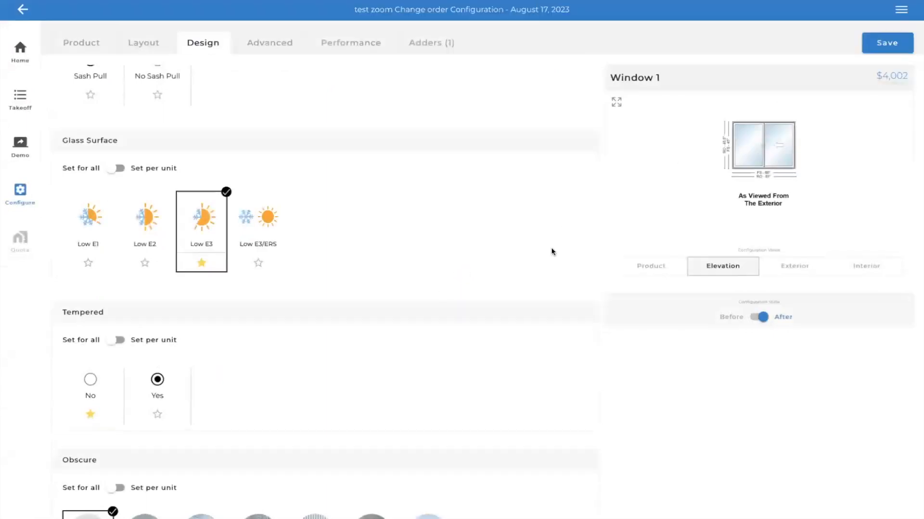
left_click(886, 43)
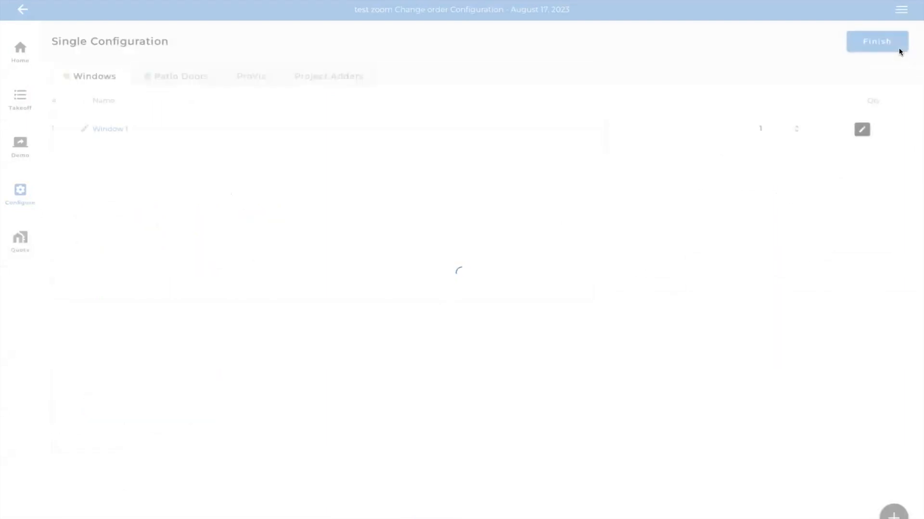
- Set Patio Door 1's measurement type to Frame Size with an overall frame width of 70.5, save it, and finish the configuration
left_click(192, 85)
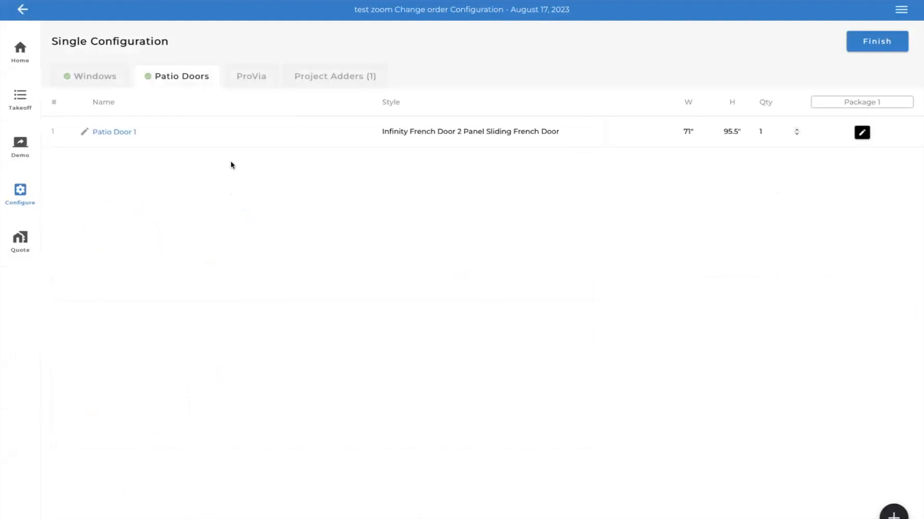
left_click(384, 131)
left_click(577, 200)
left_click(862, 133)
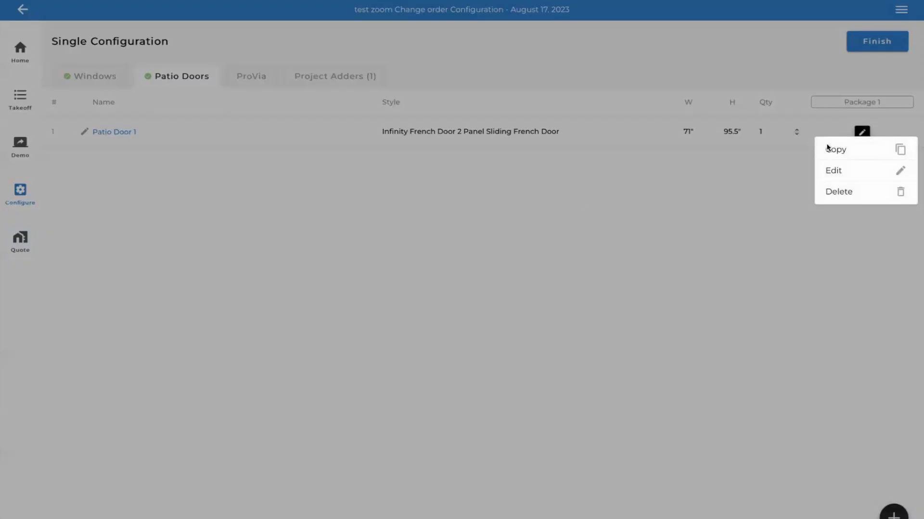
left_click(836, 172)
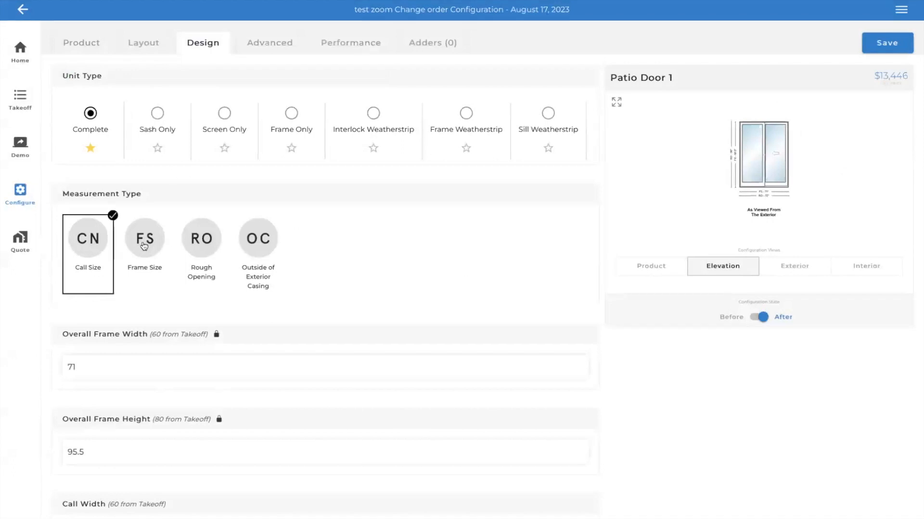
left_click(144, 246)
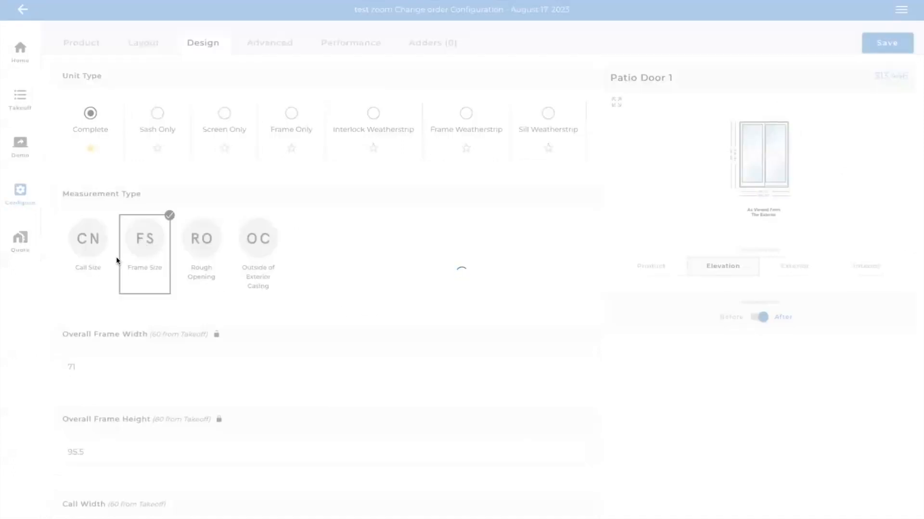
left_click(92, 366)
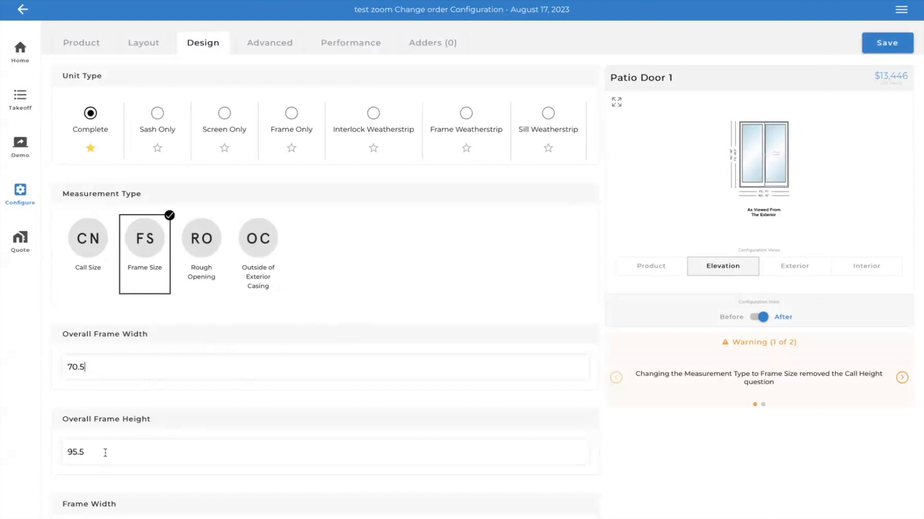
left_click(894, 48)
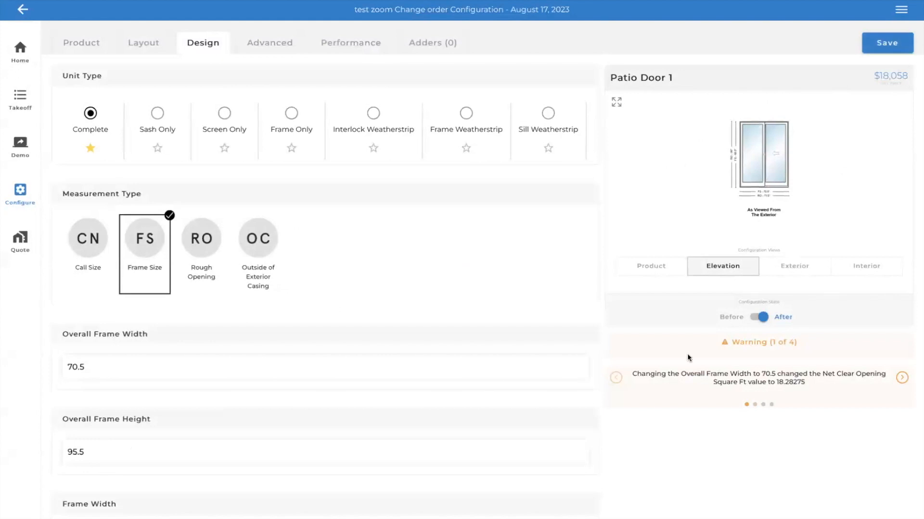
left_click(882, 48)
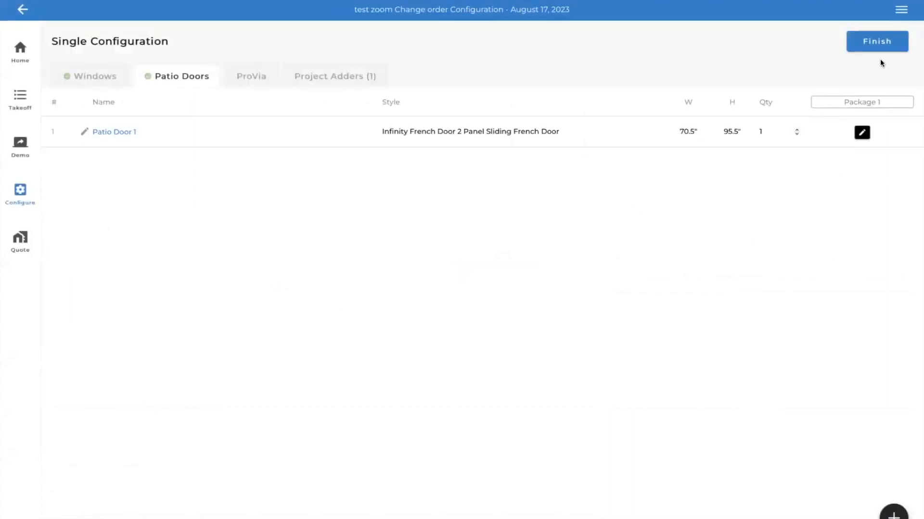
left_click(875, 43)
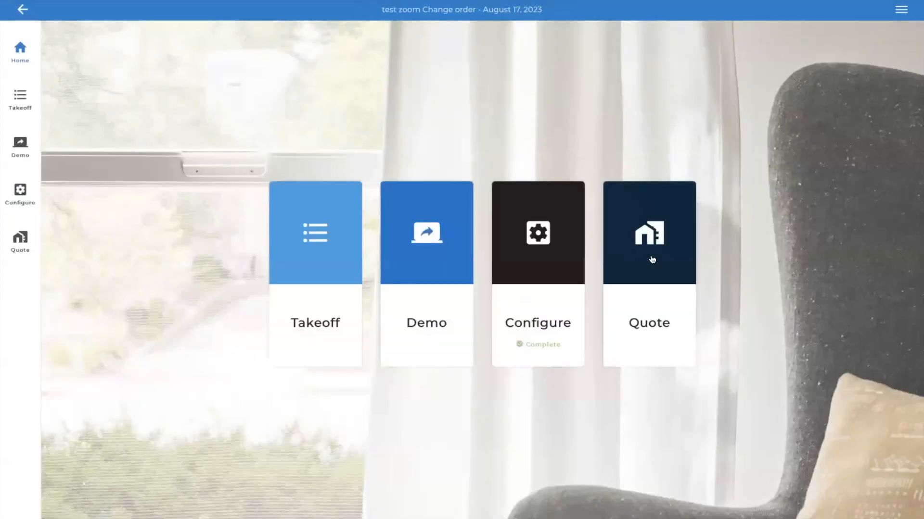
- Open the quote and examine the original and new values in the change details of Window 1 and Patio Door 1
left_click(651, 260)
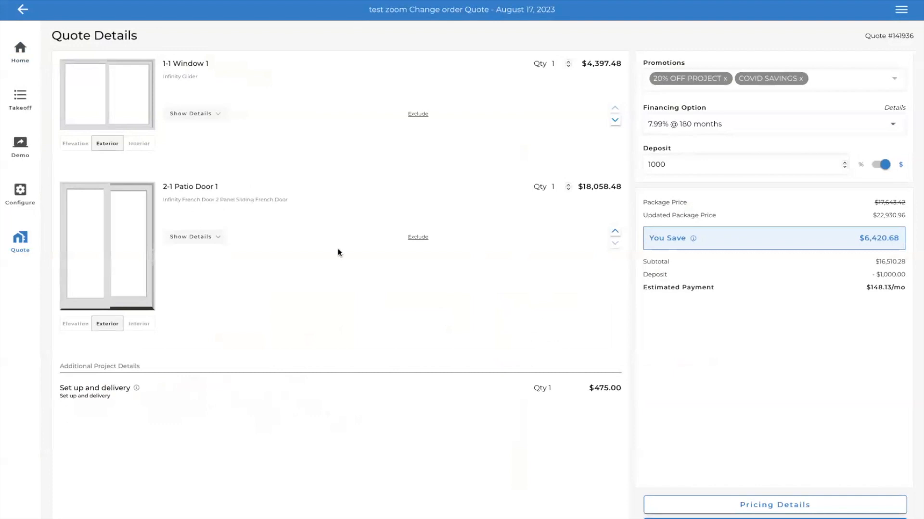
left_click(217, 237)
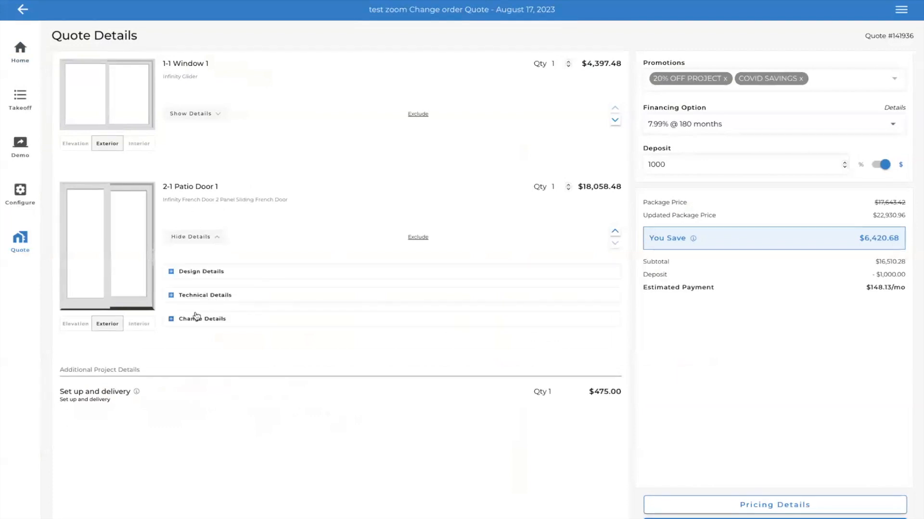
left_click(218, 114)
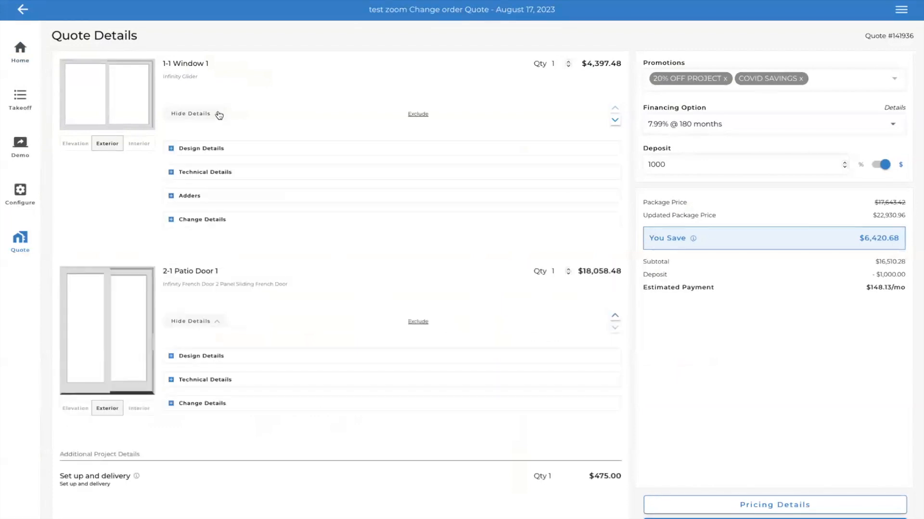
left_click(172, 221)
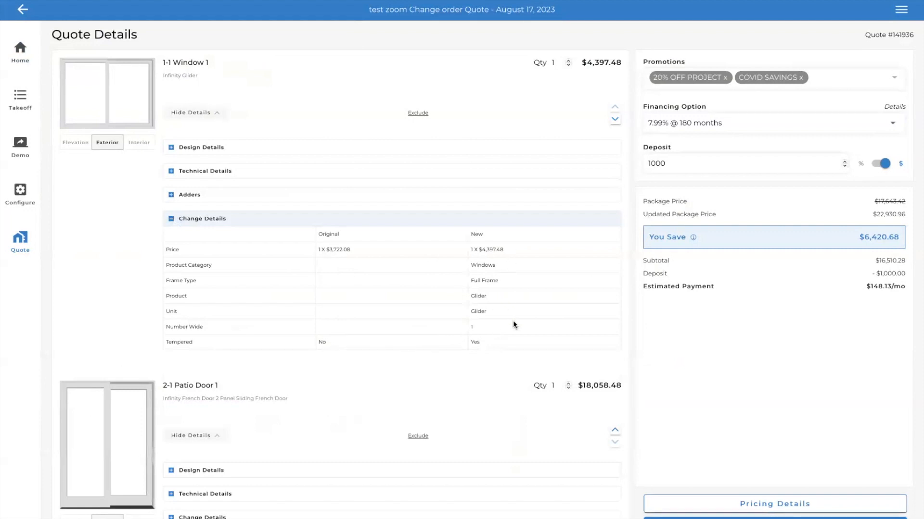
scroll(279, 437, "down", 2)
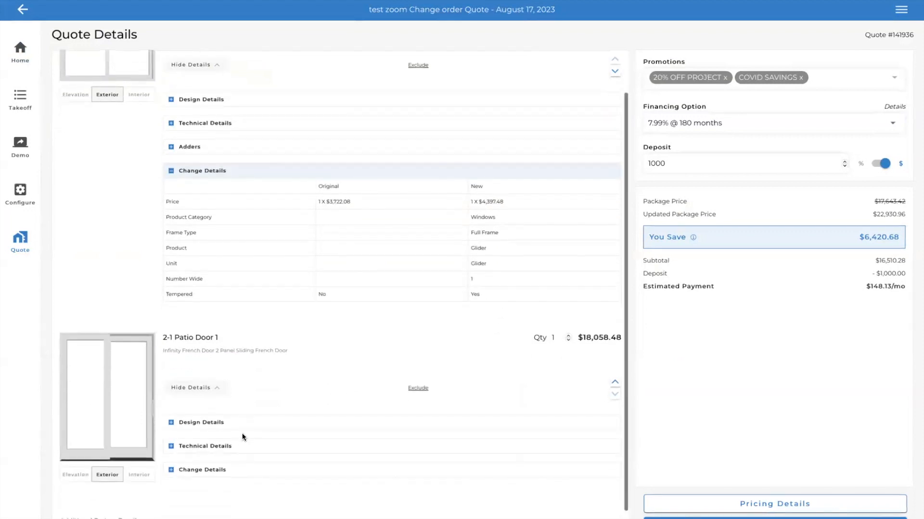
left_click(170, 442)
scroll(207, 469, "down", 6)
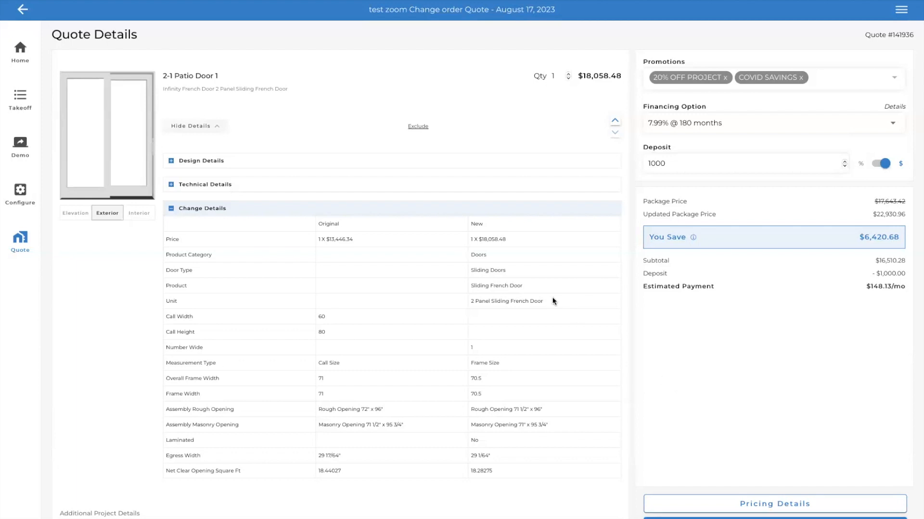
scroll(575, 345, "up", 1)
scroll(575, 346, "up", 3)
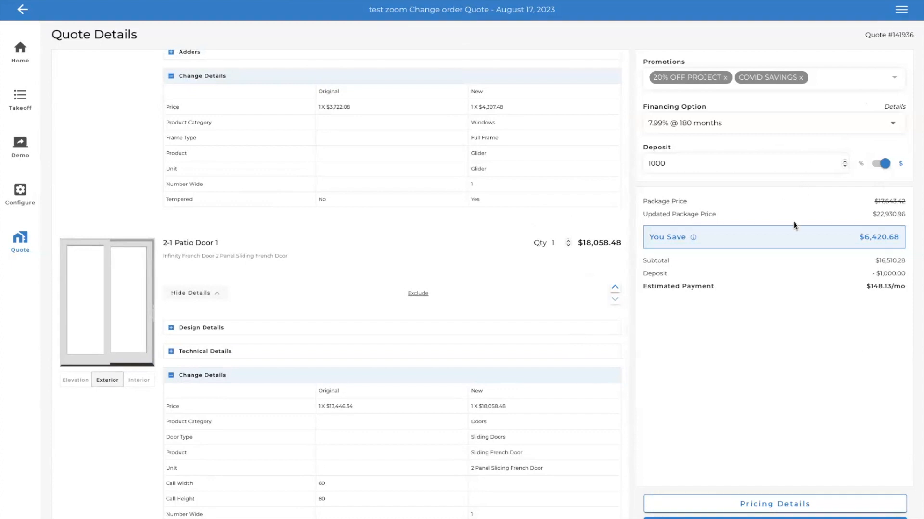
left_click(893, 125)
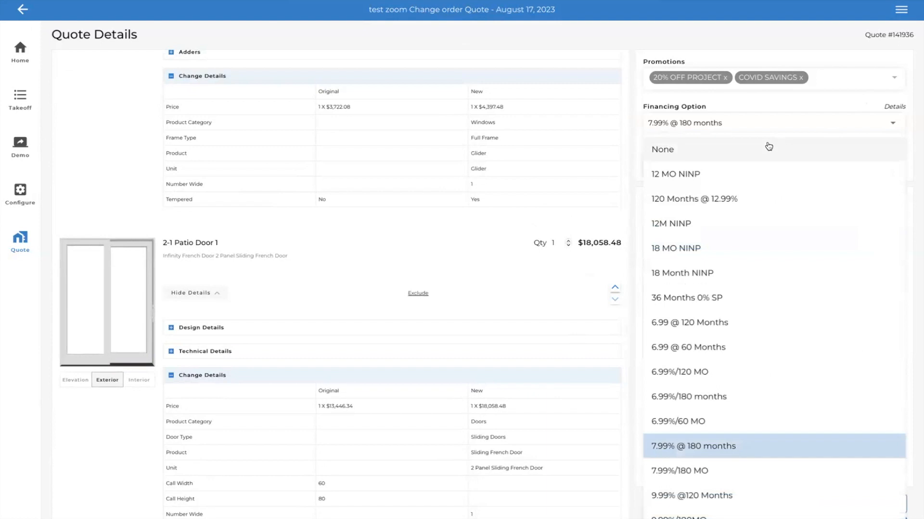
left_click(511, 317)
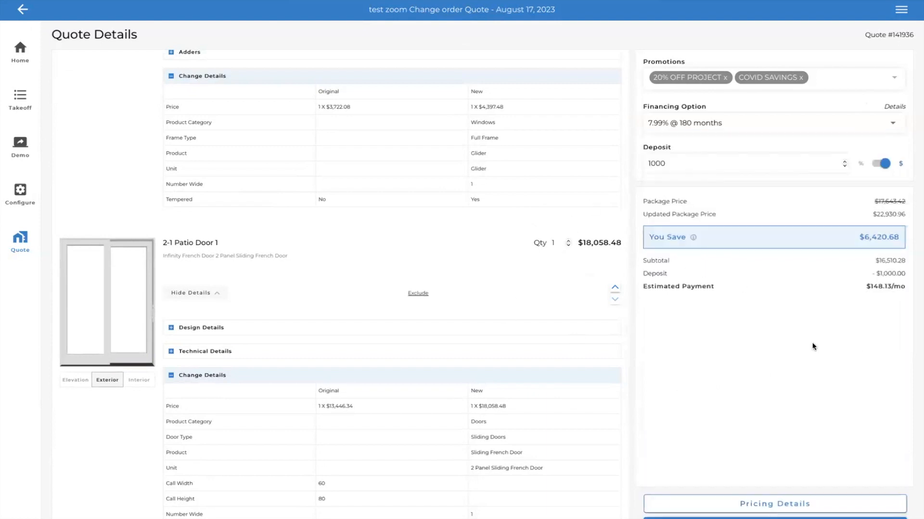
- Continue from the quote to the Package 1 documents, and select and confirm the Customer Proposal
left_click(774, 518)
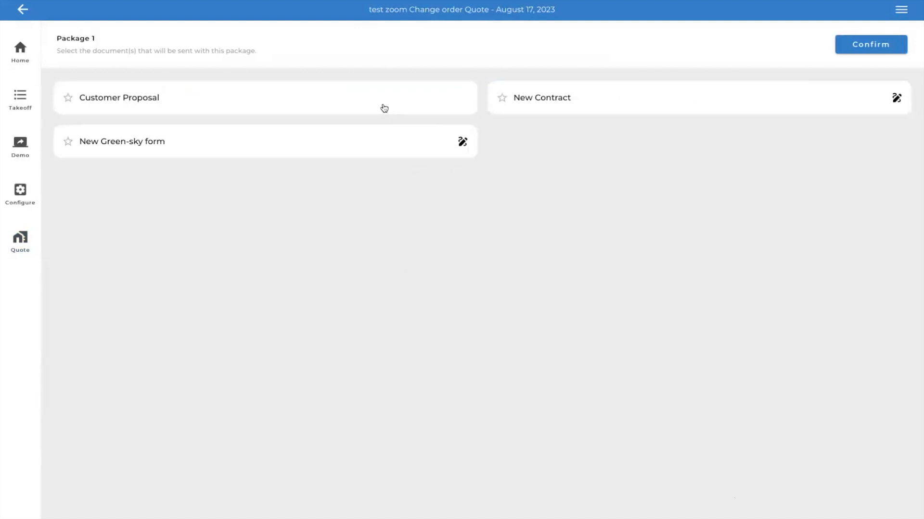
left_click(336, 103)
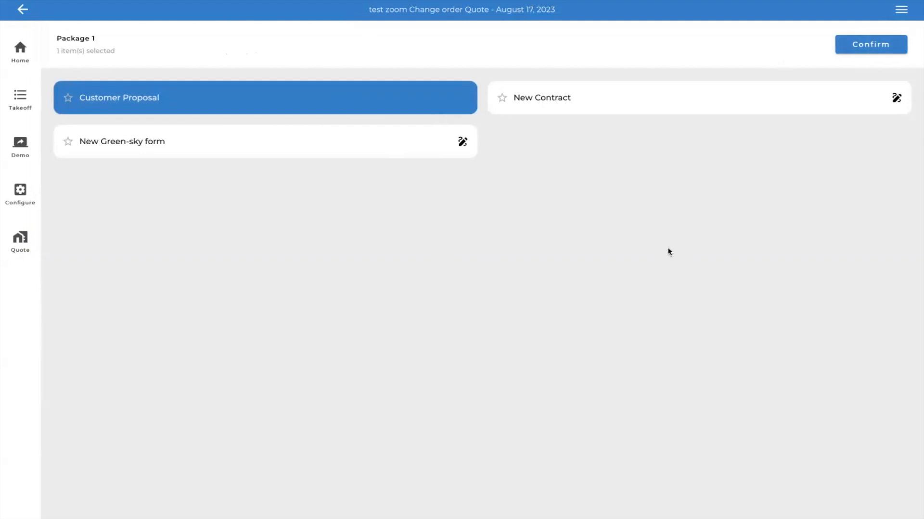
left_click(873, 48)
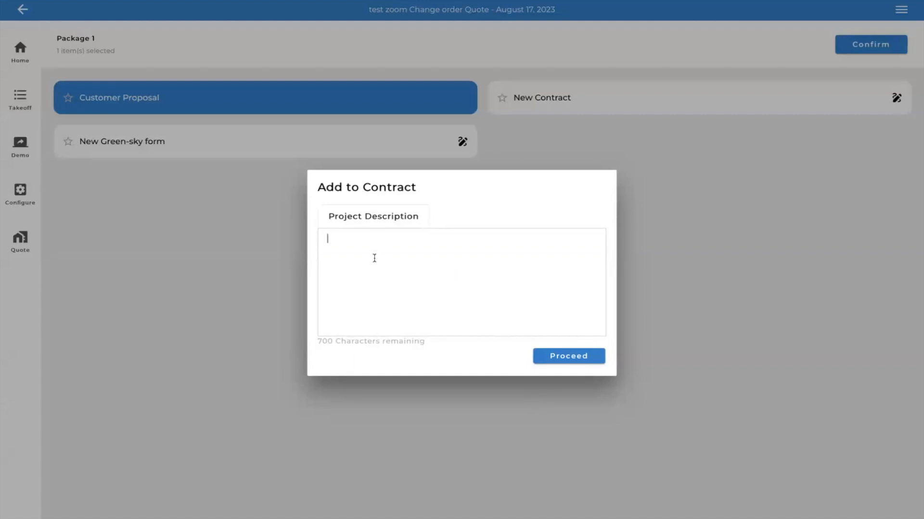
- Enter the project description "New Proposal for adding custom door and tempered glass" and proceed to the document review
type("New Proposal for adding c")
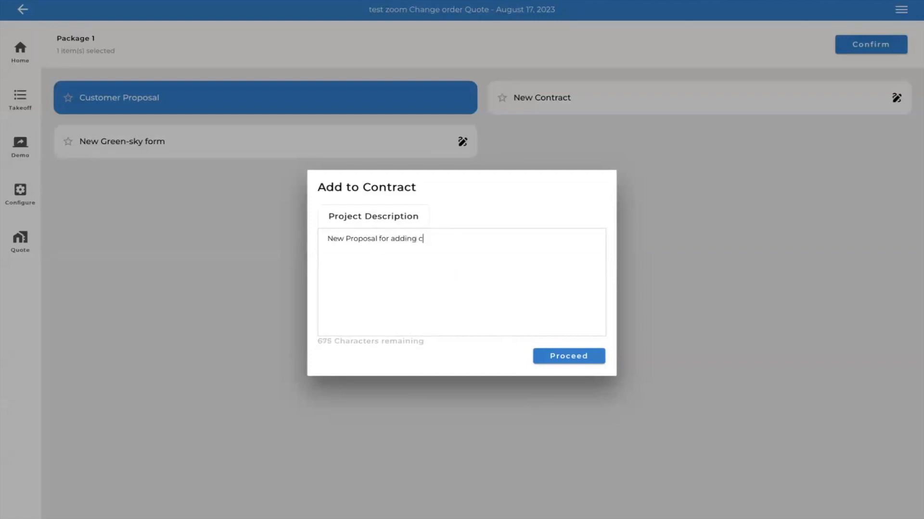
type("ustom door and tempered gl")
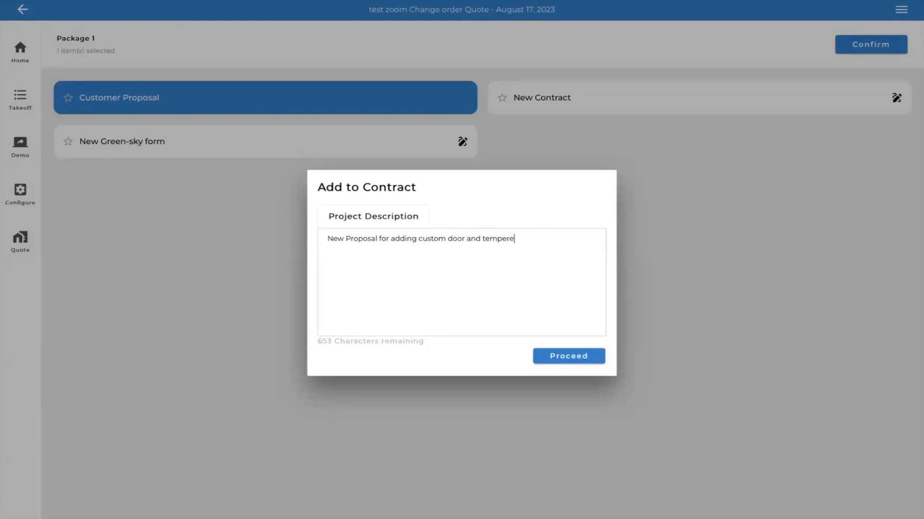
type("ass")
left_click(582, 357)
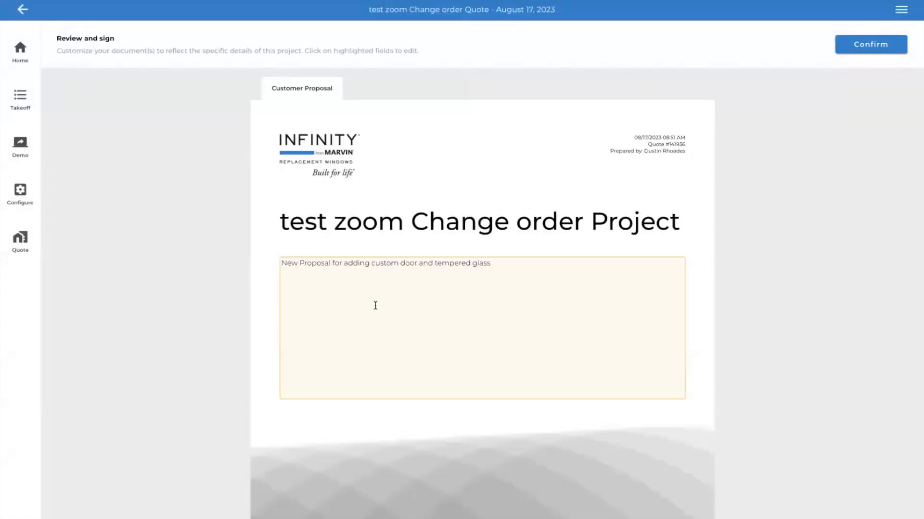
- Examine the Customer Proposal's item options, change details, price summary and services, and return to its cover page
scroll(509, 321, "down", 10)
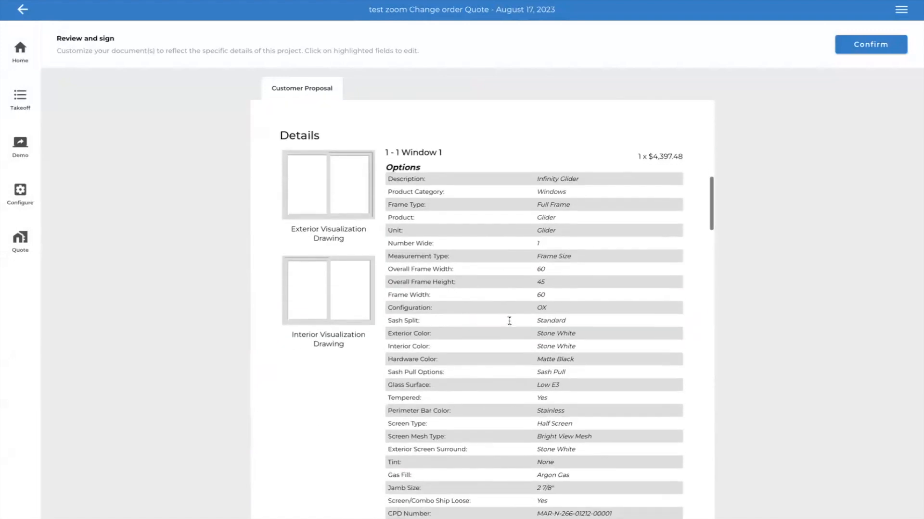
scroll(553, 353, "down", 6)
scroll(553, 356, "down", 1)
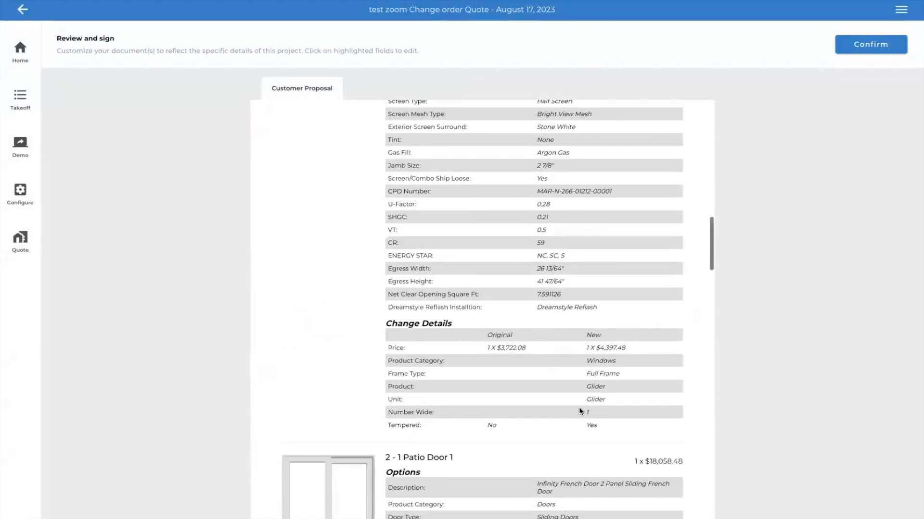
scroll(579, 409, "down", 15)
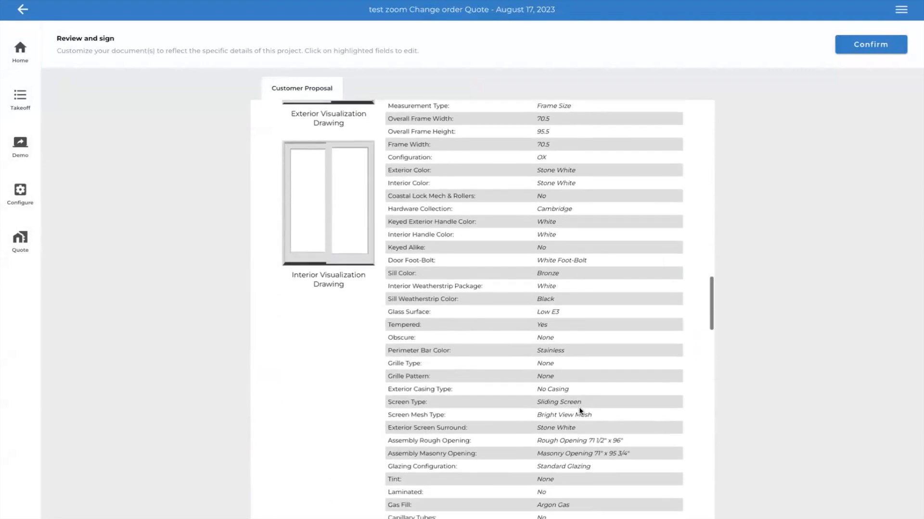
scroll(580, 409, "down", 10)
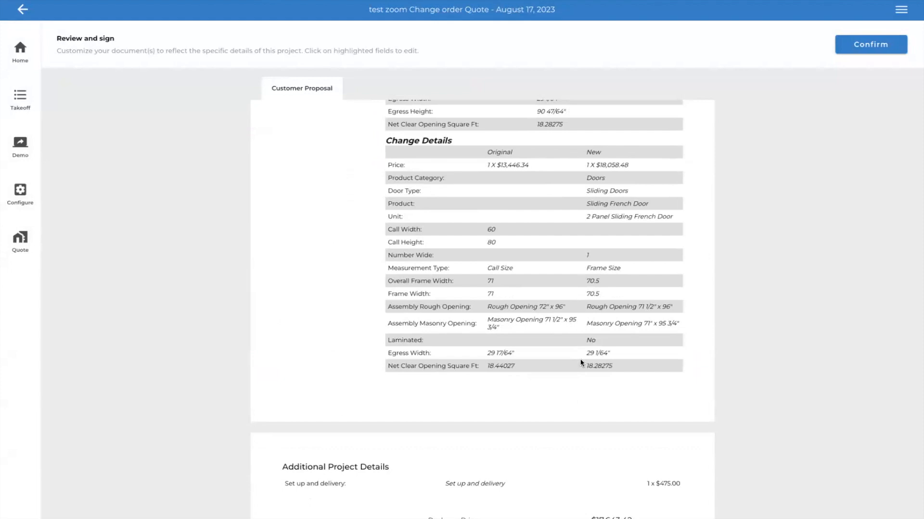
scroll(581, 363, "down", 4)
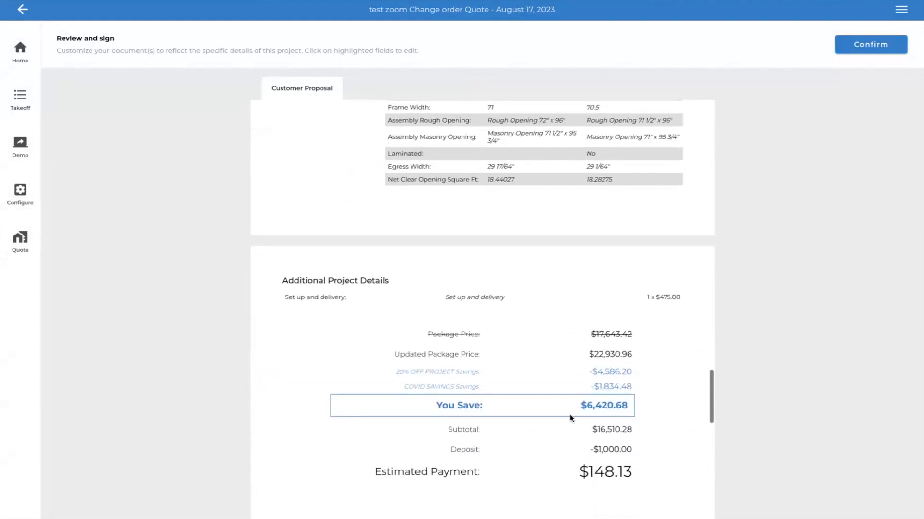
scroll(569, 414, "down", 1)
scroll(571, 393, "down", 2)
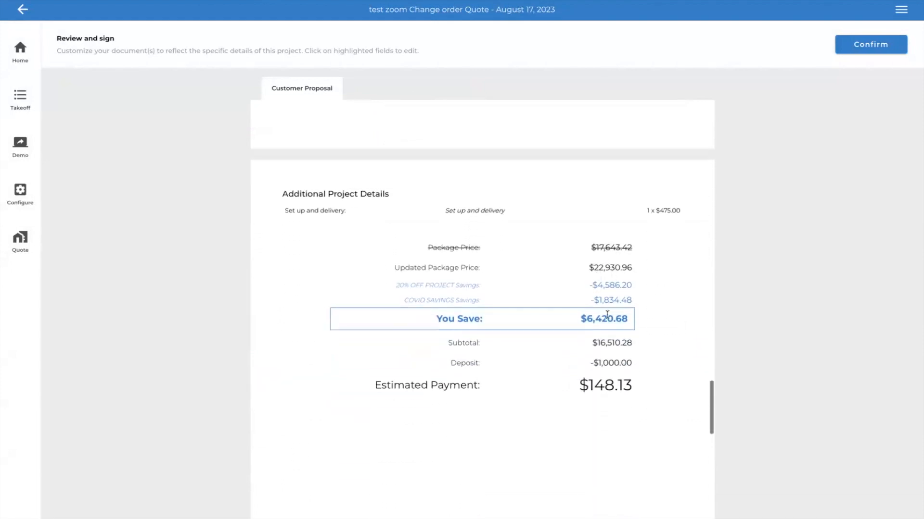
scroll(581, 446, "down", 6)
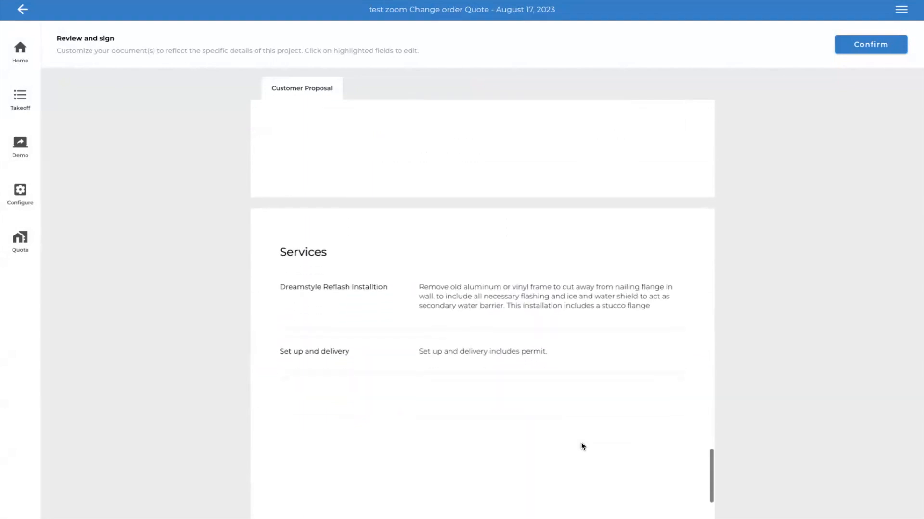
scroll(581, 447, "up", 15)
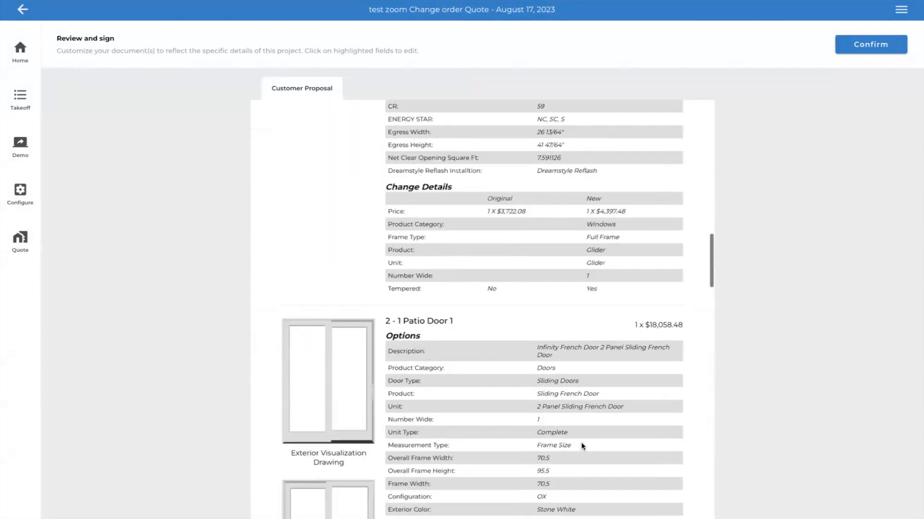
scroll(524, 373, "up", 5)
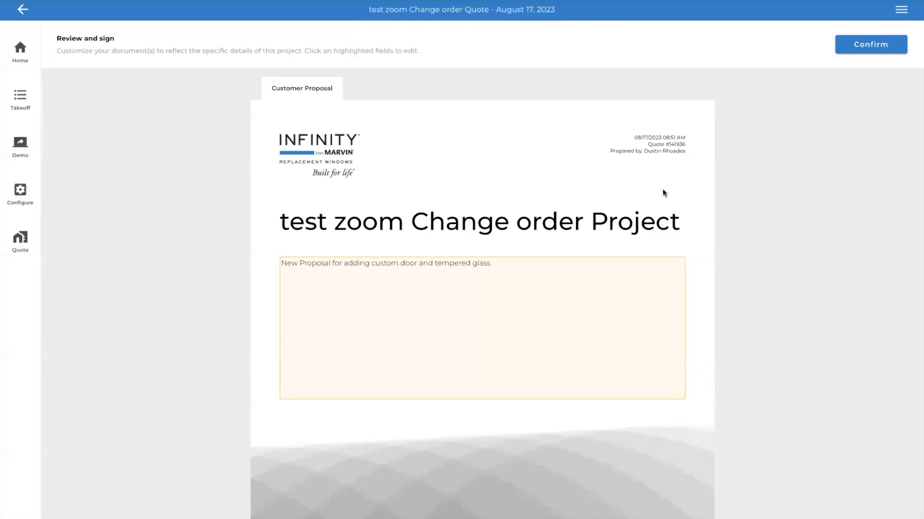
- Capitalize the first letter of the project title on the Customer Proposal's cover page
left_click(289, 221)
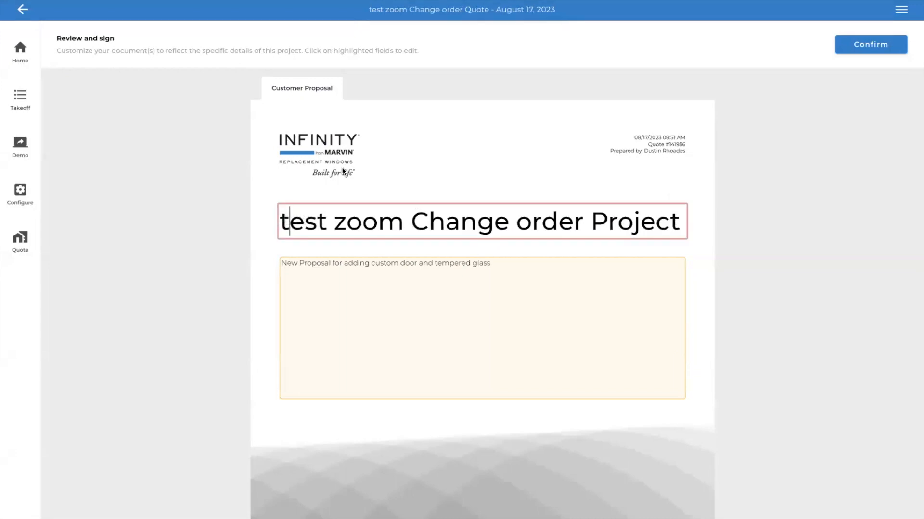
key("BackSpace")
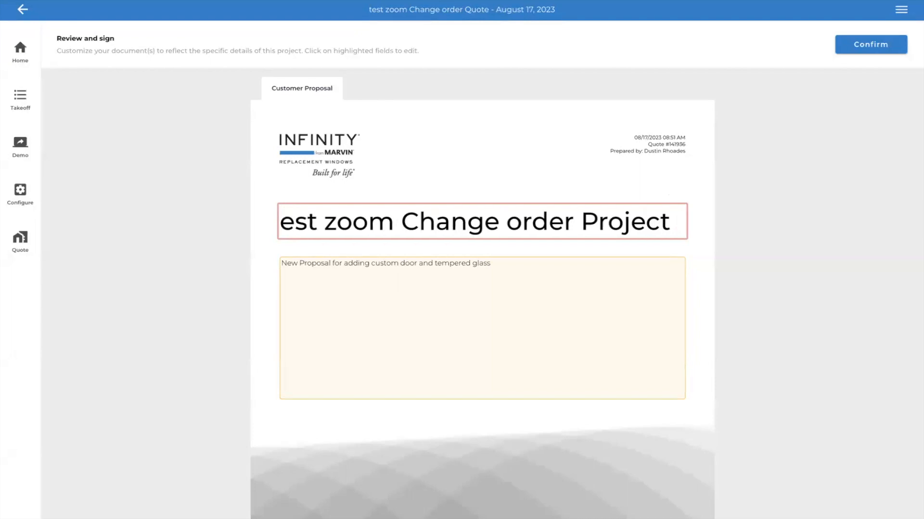
type("T")
left_click(734, 179)
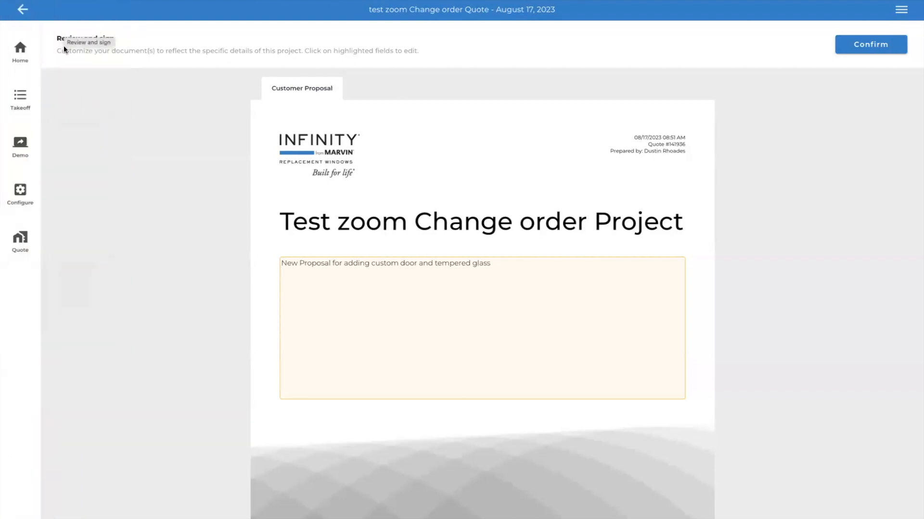
- Return to the Package 1 document selection and choose New Contract instead of Customer Proposal
left_click(22, 10)
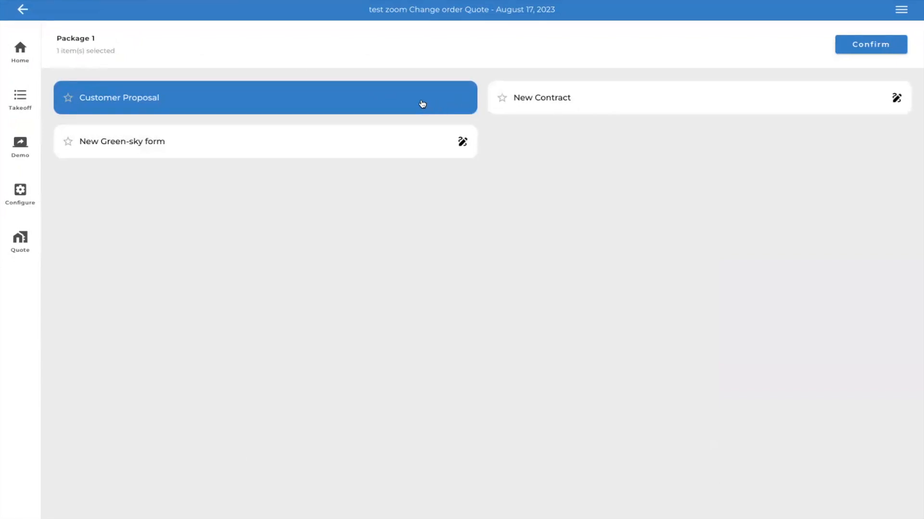
left_click(597, 99)
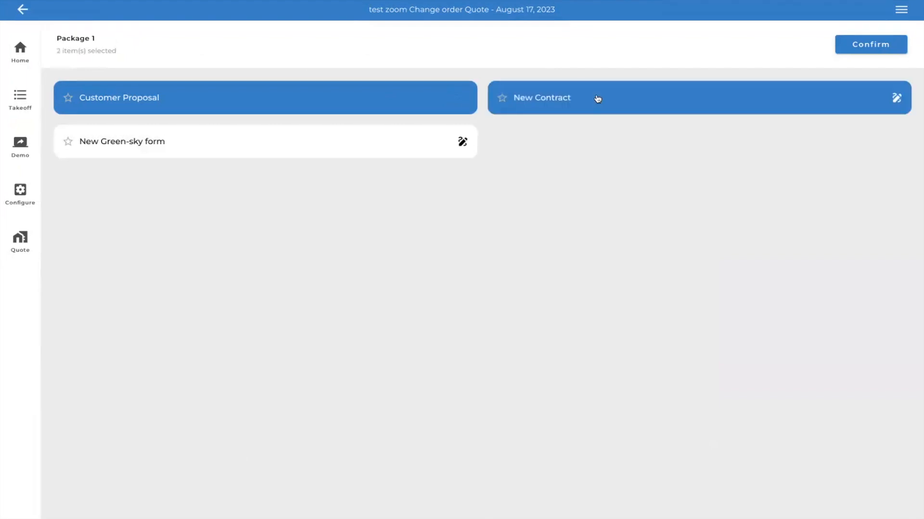
left_click(418, 111)
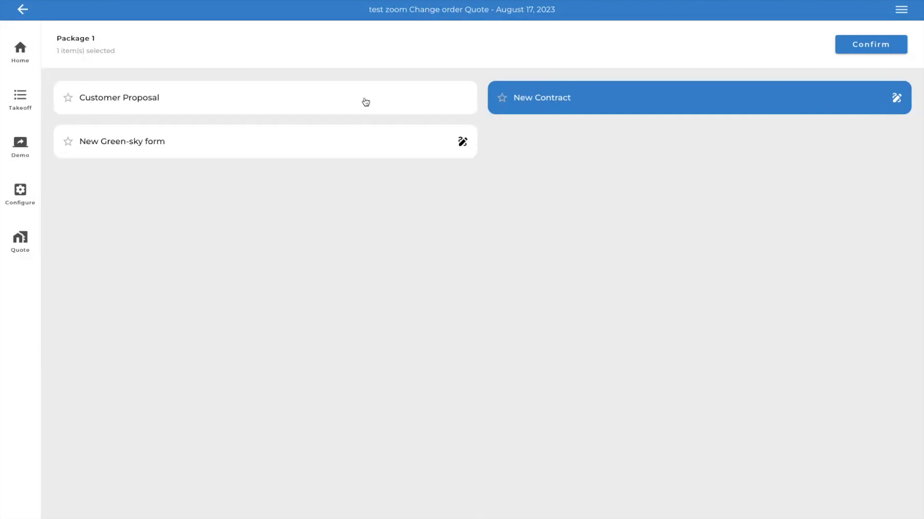
left_click(366, 102)
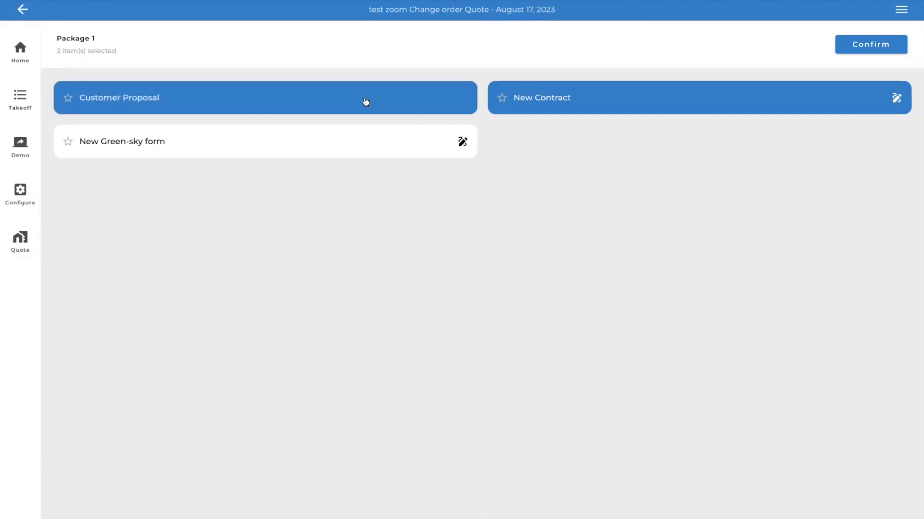
left_click(619, 95)
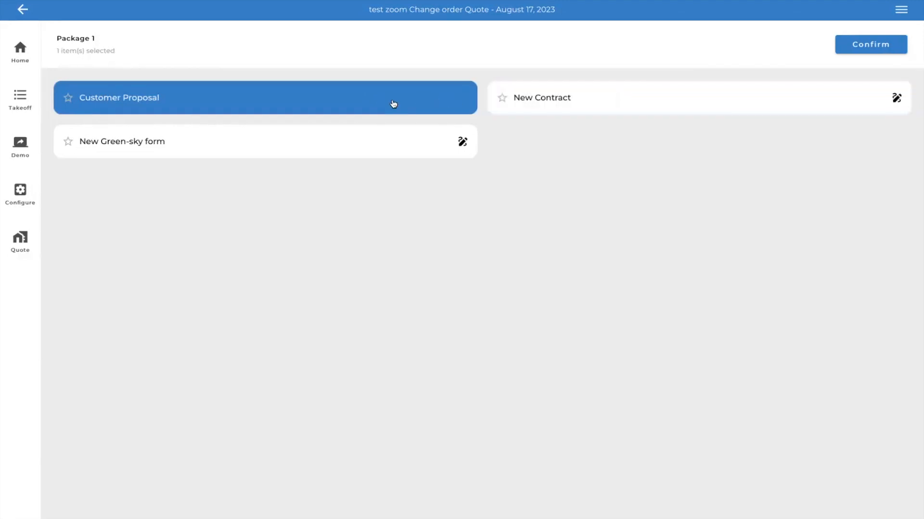
left_click(583, 106)
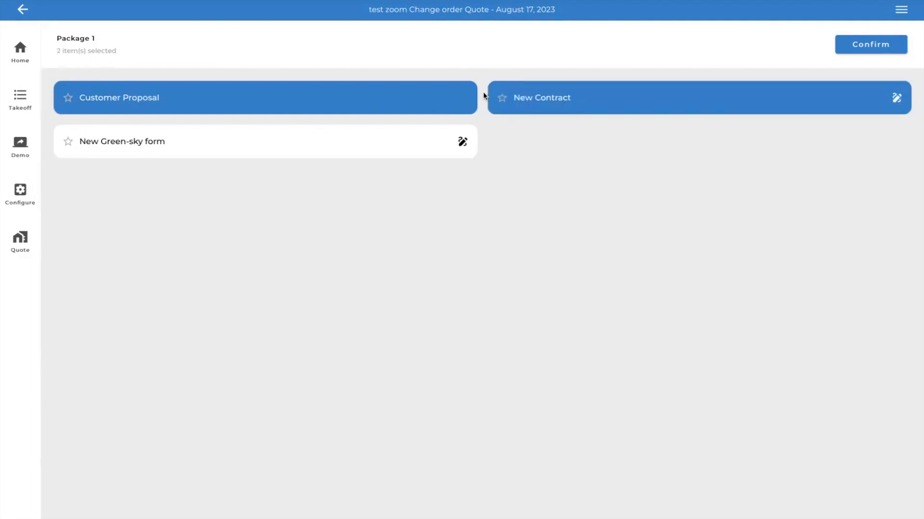
left_click(469, 98)
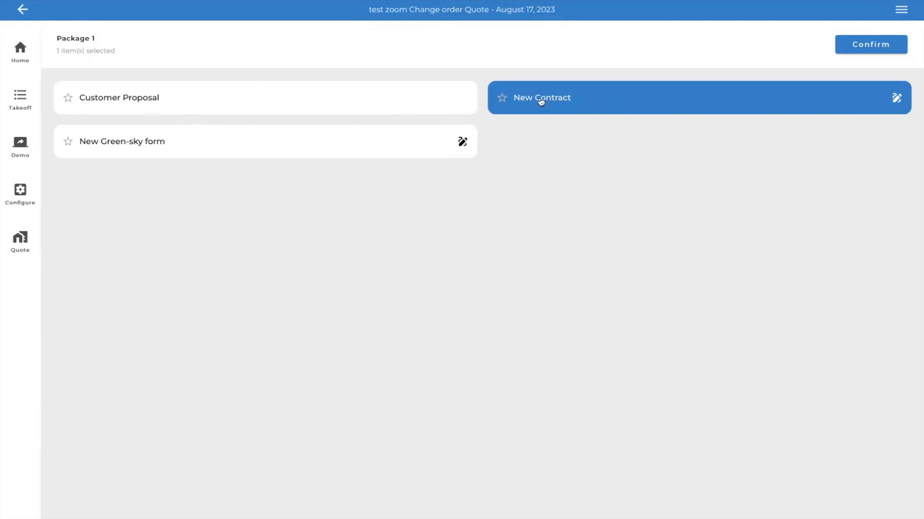
left_click(574, 102)
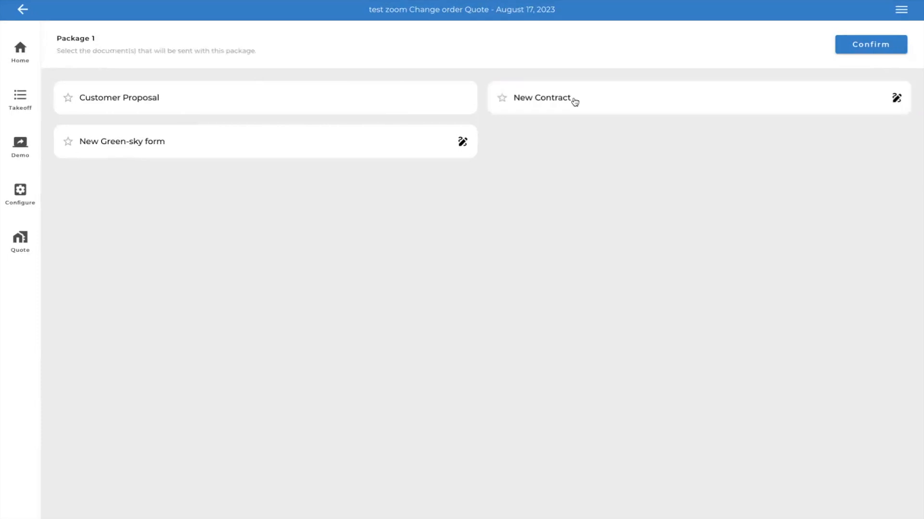
left_click(22, 10)
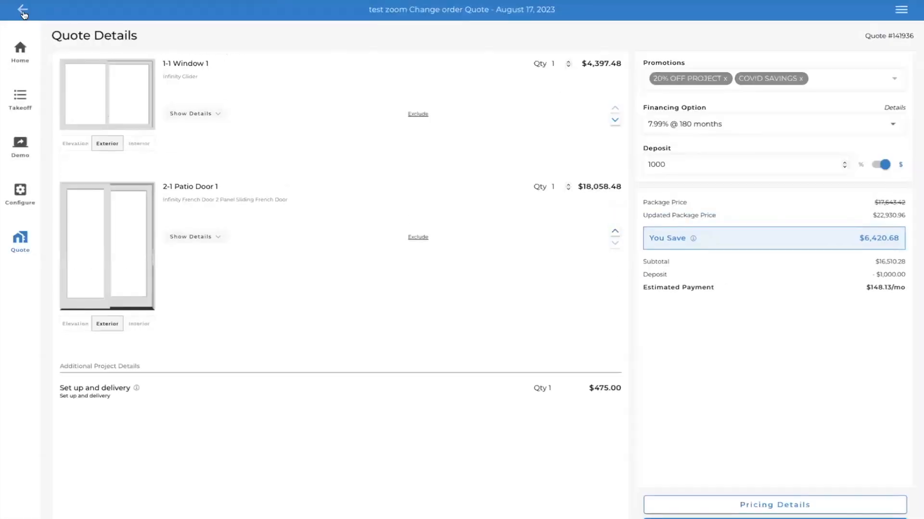
left_click(26, 50)
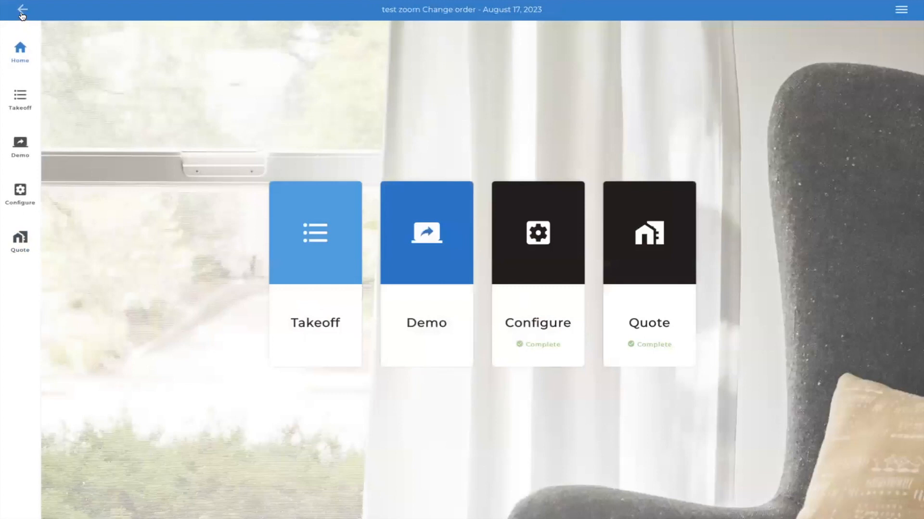
left_click(22, 14)
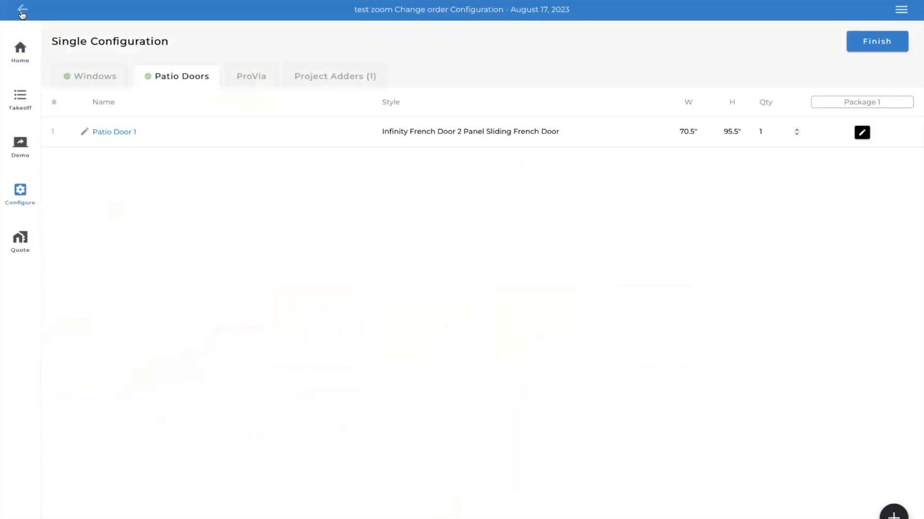
left_click(20, 239)
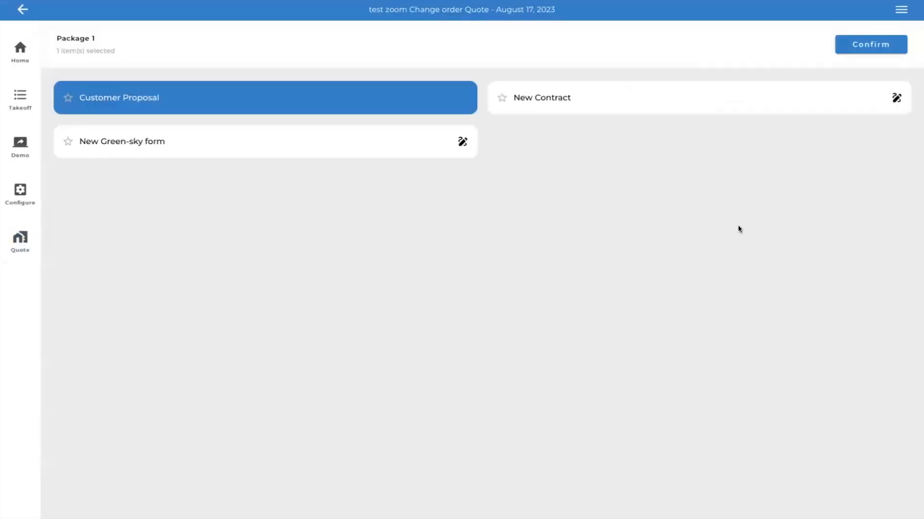
- Choose only New Contract for Package 1, leaving out Customer Proposal, and confirm the selection to open it for review
left_click(585, 107)
left_click(447, 88)
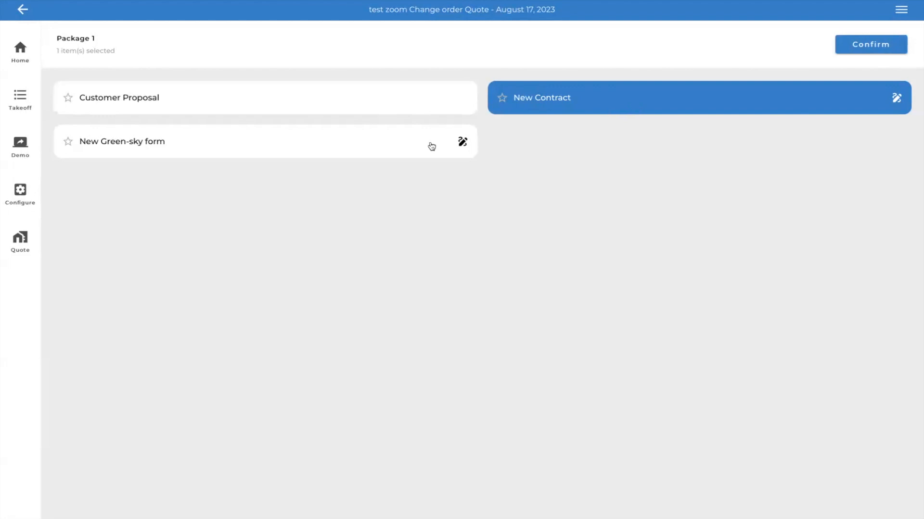
left_click(787, 102)
left_click(785, 103)
left_click(883, 44)
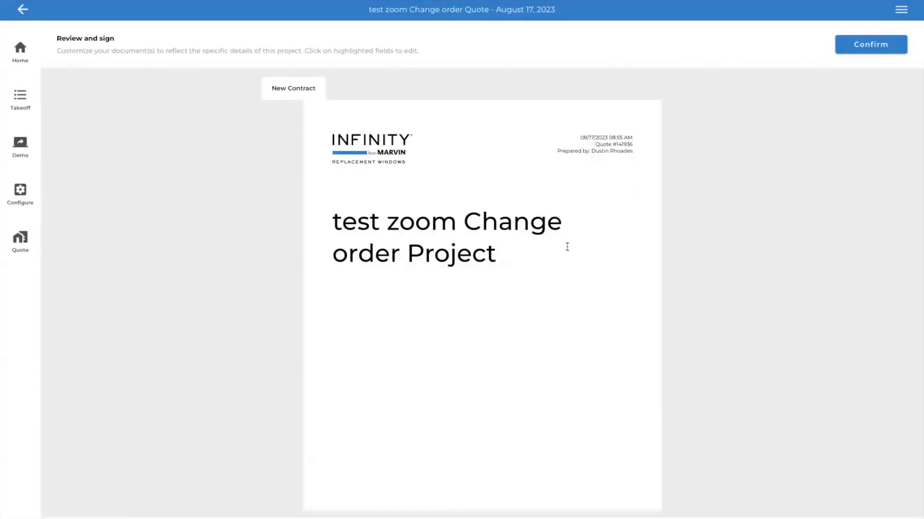
- Examine the New Contract's welcome letter, window and patio door options, change details and price summary
scroll(567, 247, "down", 1)
scroll(567, 247, "down", 3)
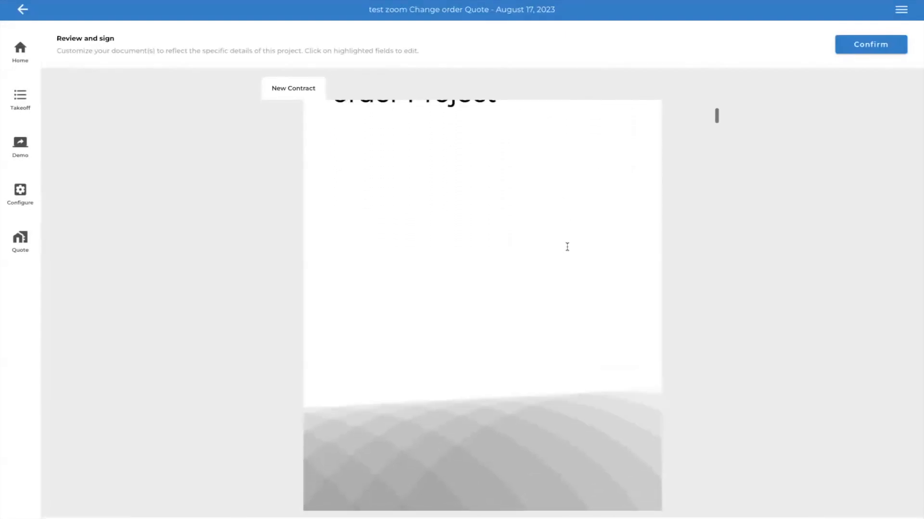
scroll(567, 247, "down", 10)
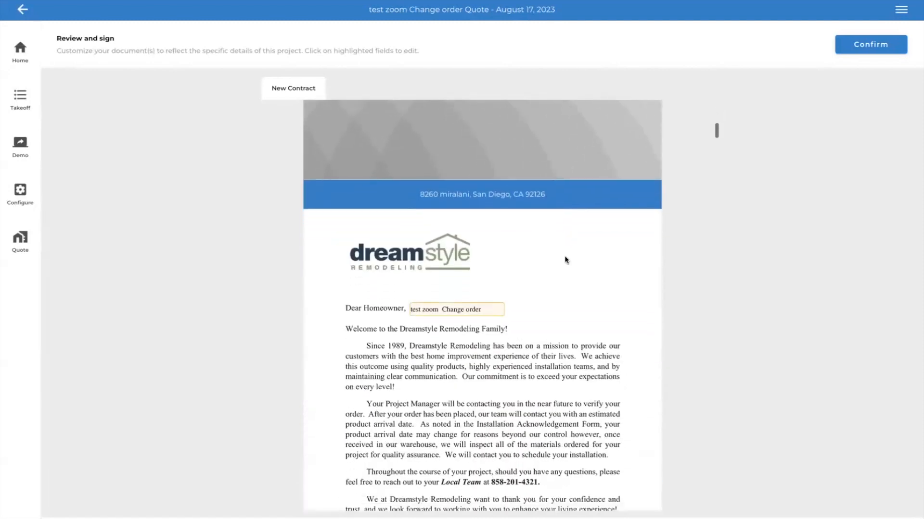
scroll(559, 300, "down", 15)
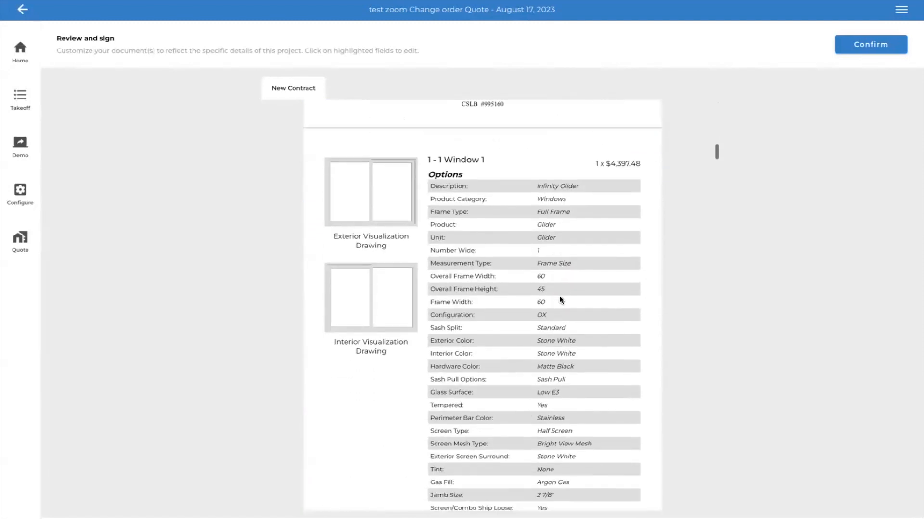
scroll(560, 300, "down", 10)
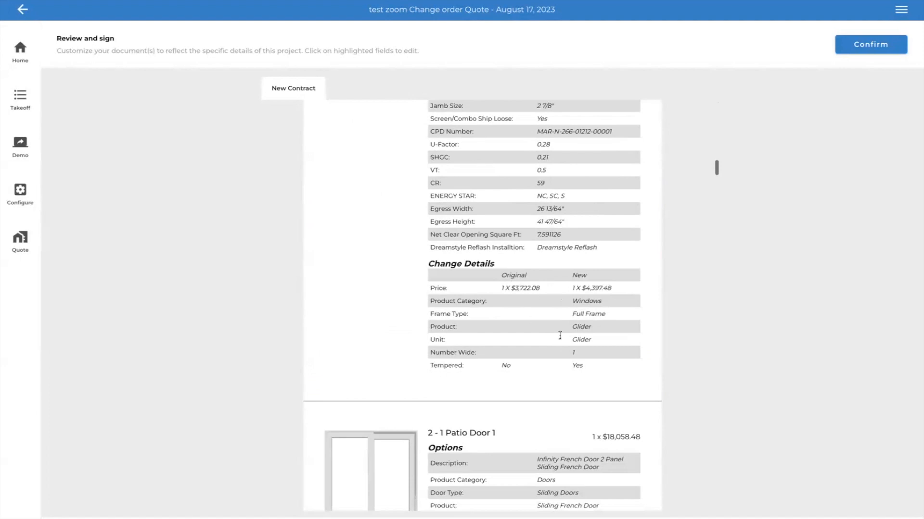
scroll(559, 335, "down", 10)
scroll(560, 334, "down", 10)
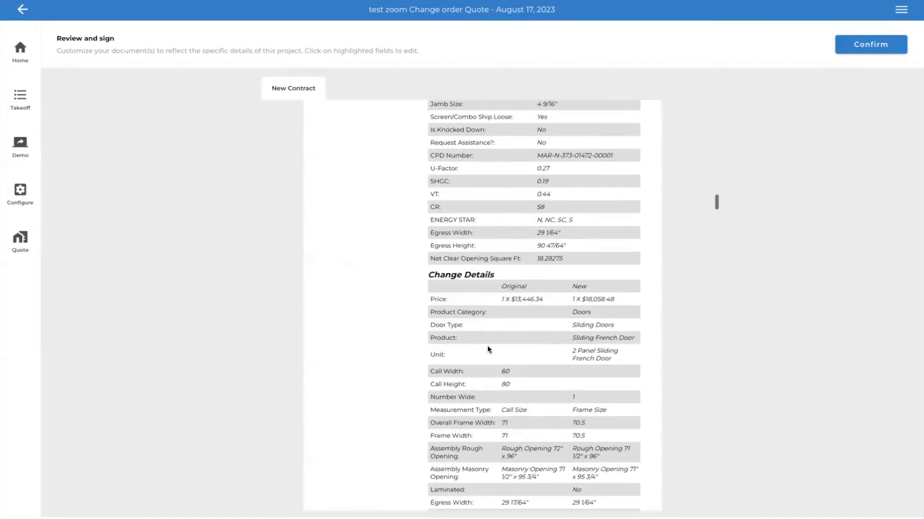
scroll(559, 412, "down", 10)
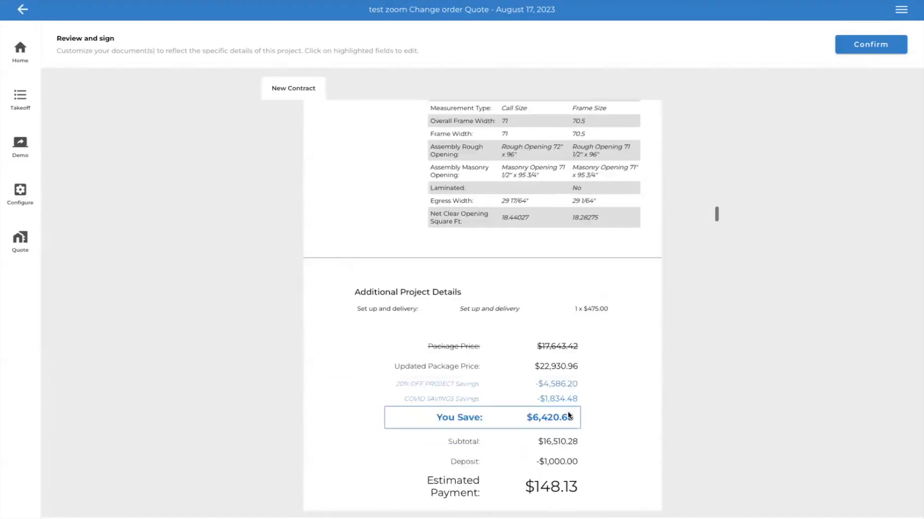
scroll(568, 412, "down", 3)
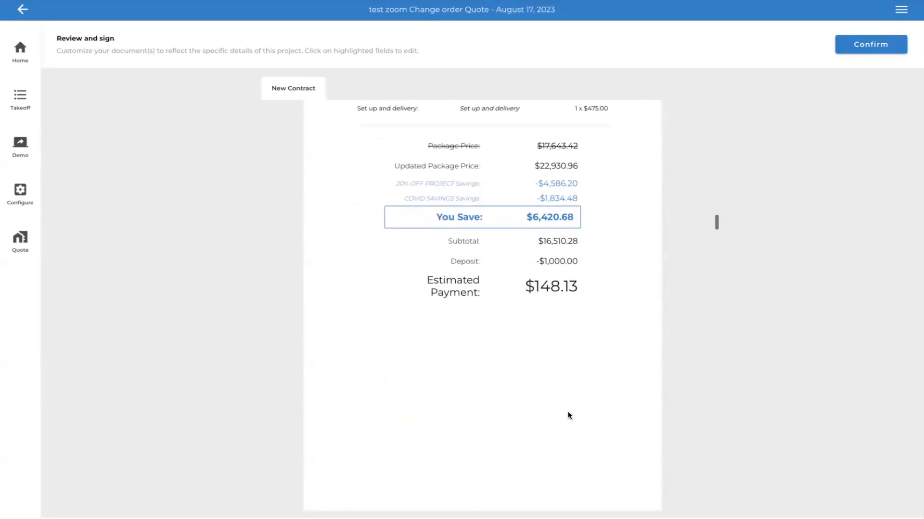
- In the Home Improvement Agreement's financial details, set the deposit to 1,000 and the amount financed to 15,510
scroll(568, 416, "down", 10)
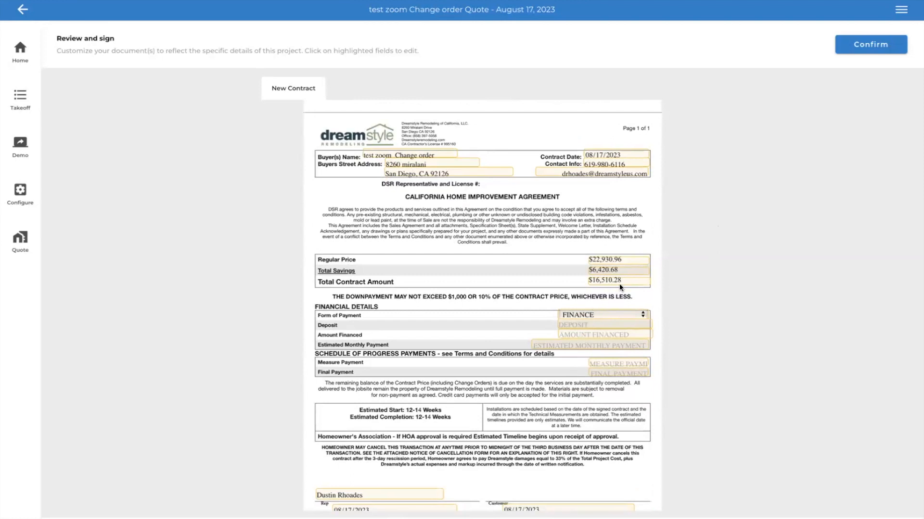
left_click(574, 326)
type("1,000")
left_click(578, 336)
type("15")
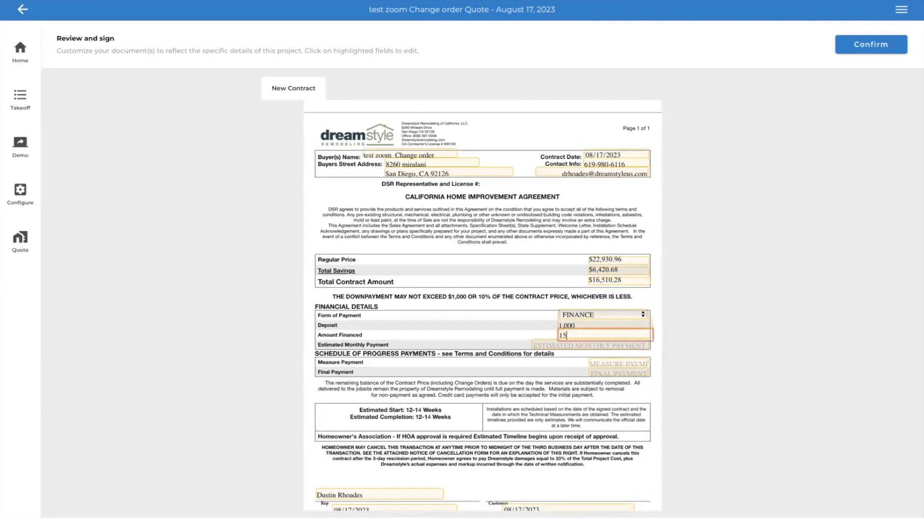
type(",510")
- Set the agreement's estimated monthly payment to 155.00
left_click(595, 345)
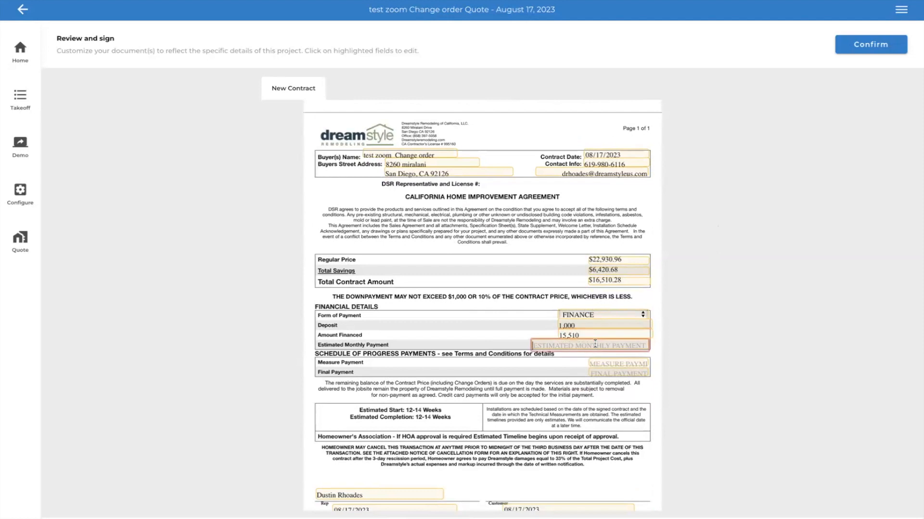
type("1")
type("555")
key("BackSpace")
type(".00")
- In the schedule of progress payments, set the measure payment to 0 and the final payment to 15,510
left_click(625, 362)
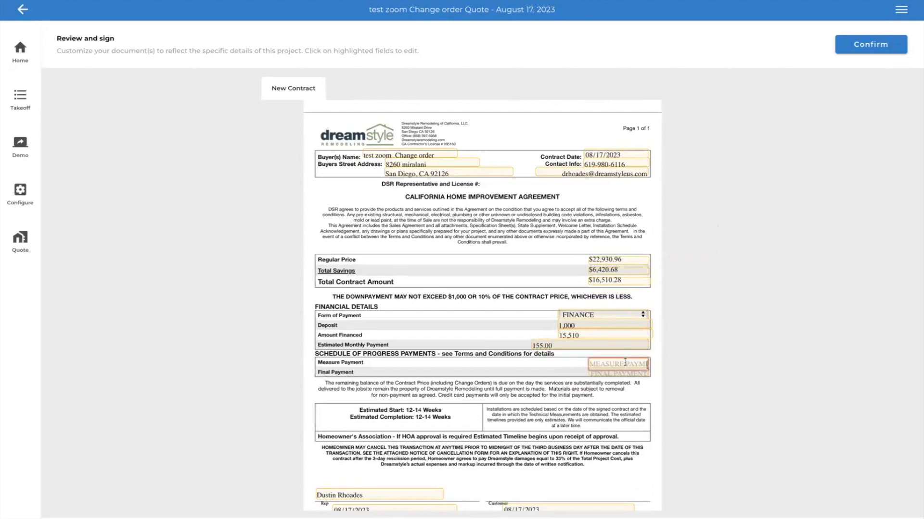
type("0")
left_click(622, 375)
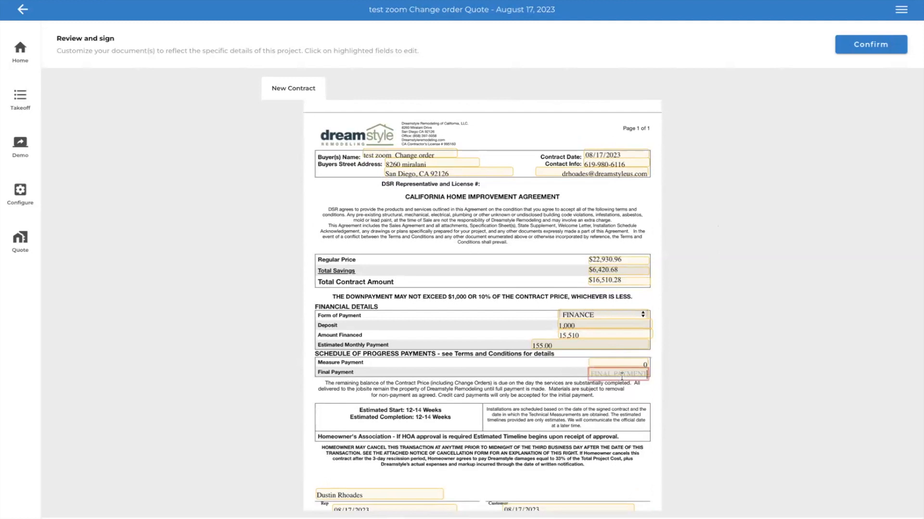
type("15,510")
- On the Homeowners Association Approval Form, mark that the property is not subject to an HOA
scroll(617, 397, "down", 2)
scroll(617, 396, "down", 2)
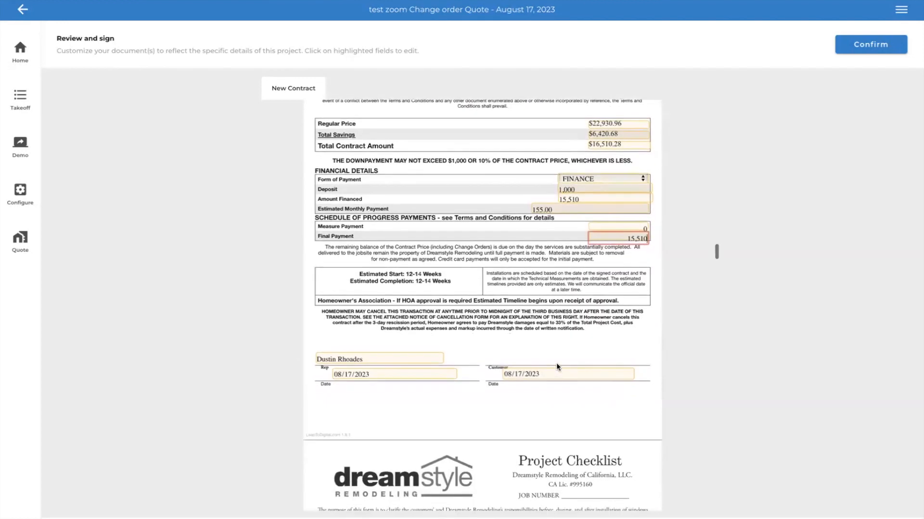
scroll(556, 362, "down", 5)
scroll(527, 360, "down", 7)
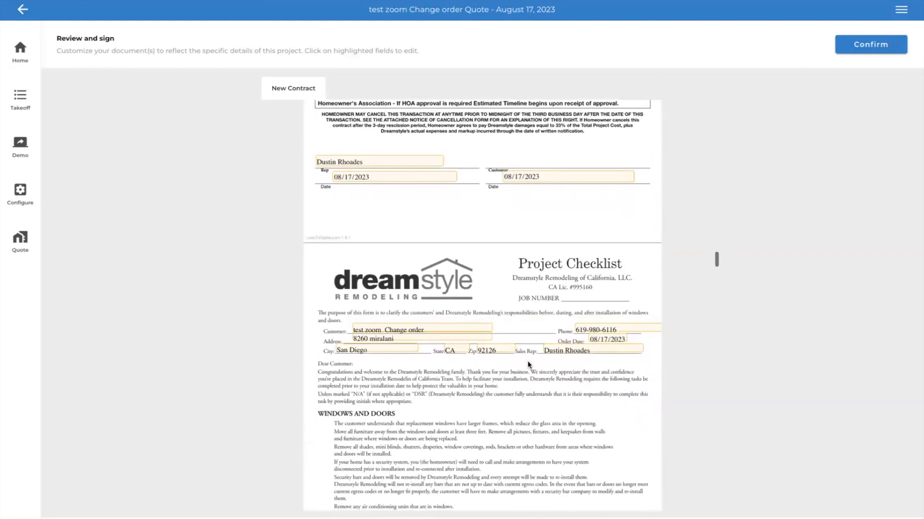
scroll(527, 361, "down", 15)
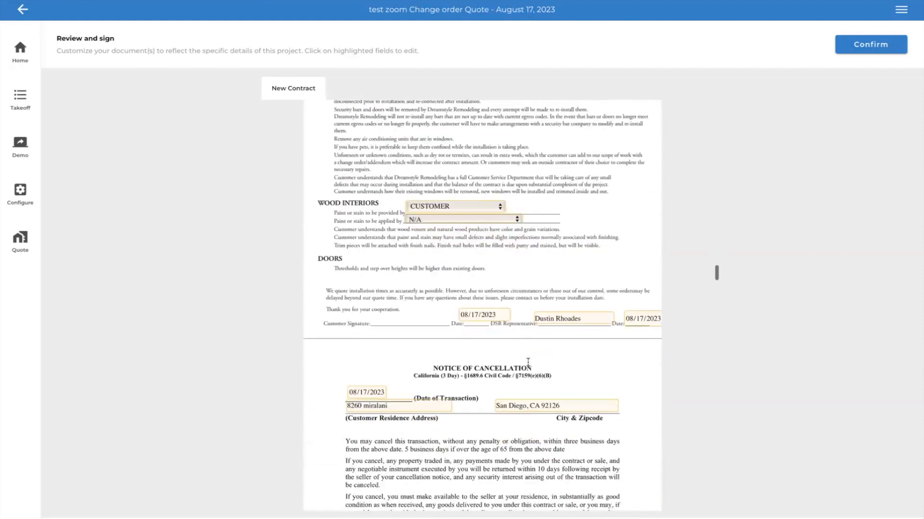
scroll(527, 361, "down", 15)
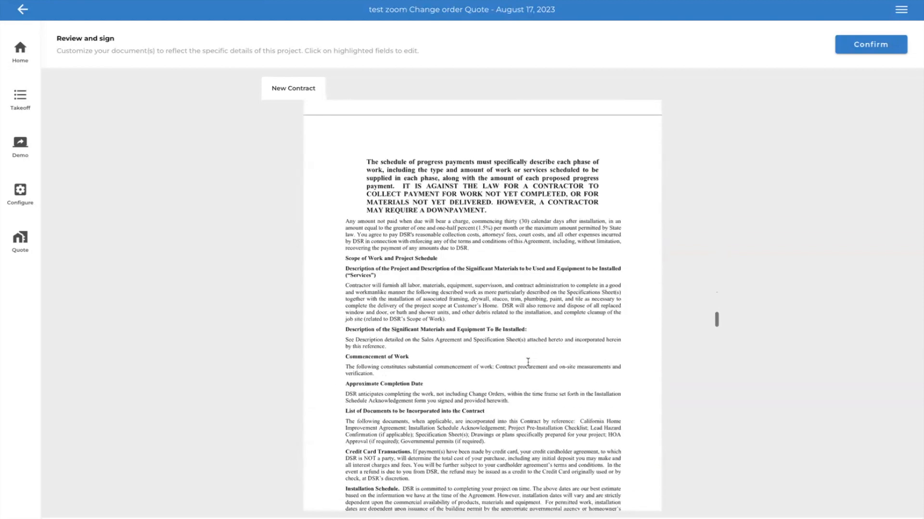
scroll(528, 362, "down", 10)
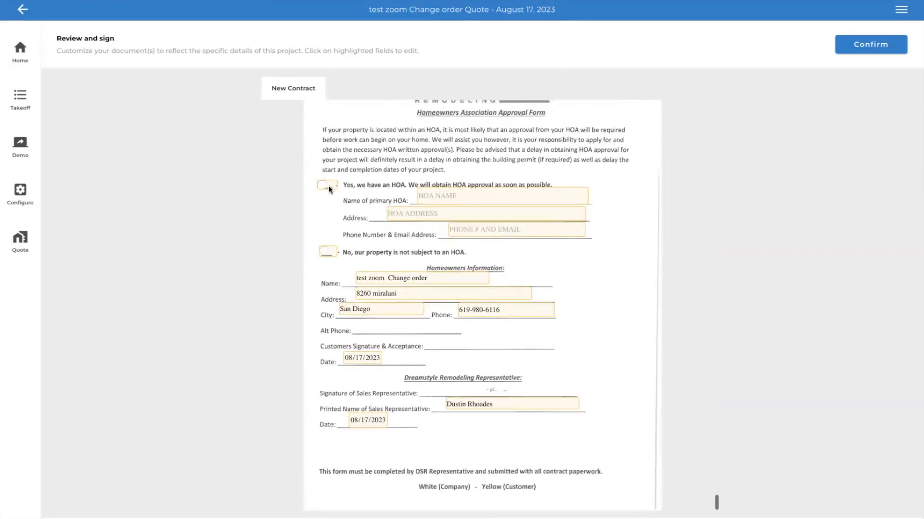
left_click(326, 255)
- Enter 8/22/23 as the cancellation deadline on the Notice of Cancellation and try to confirm the contract
scroll(517, 398, "up", 15)
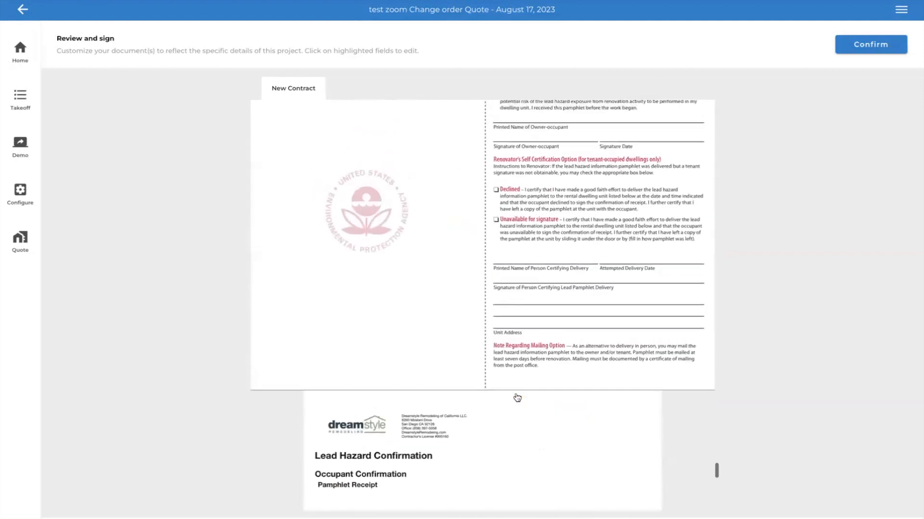
scroll(518, 398, "down", 5)
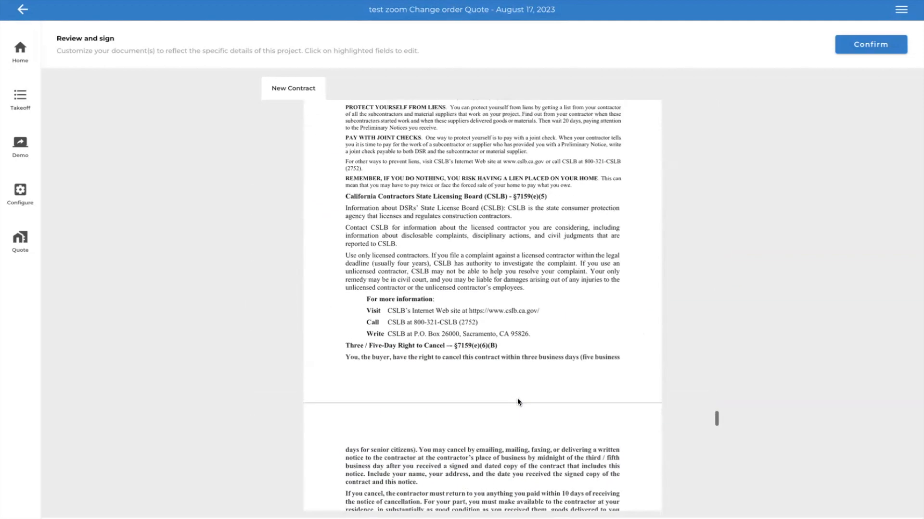
scroll(626, 203, "up", 10)
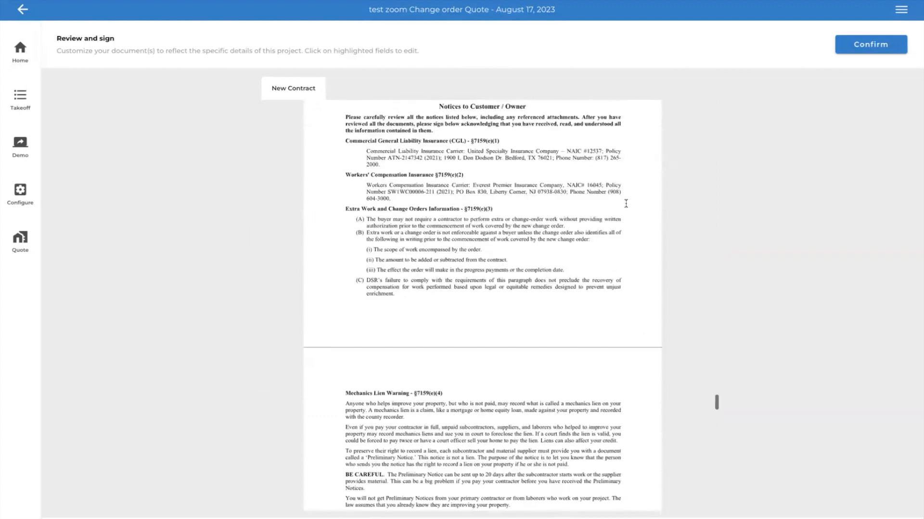
scroll(560, 234, "up", 10)
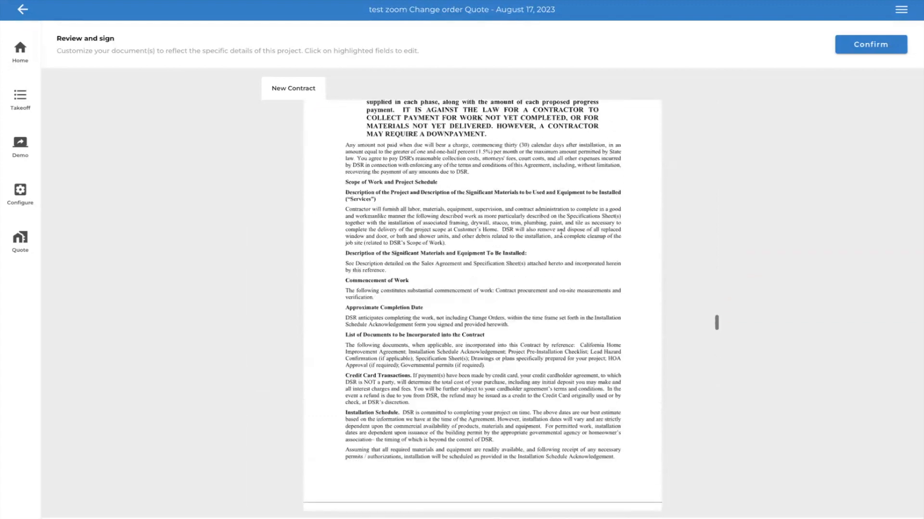
left_click(540, 356)
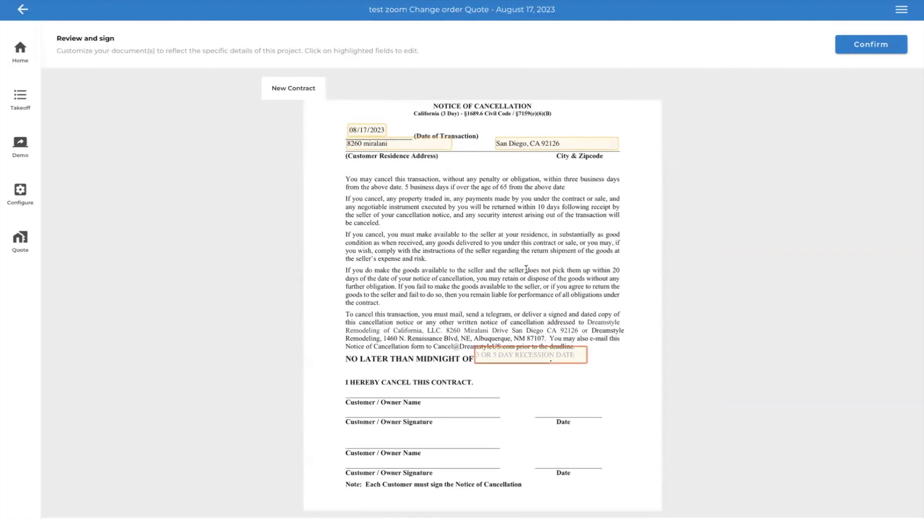
type("8/22/23")
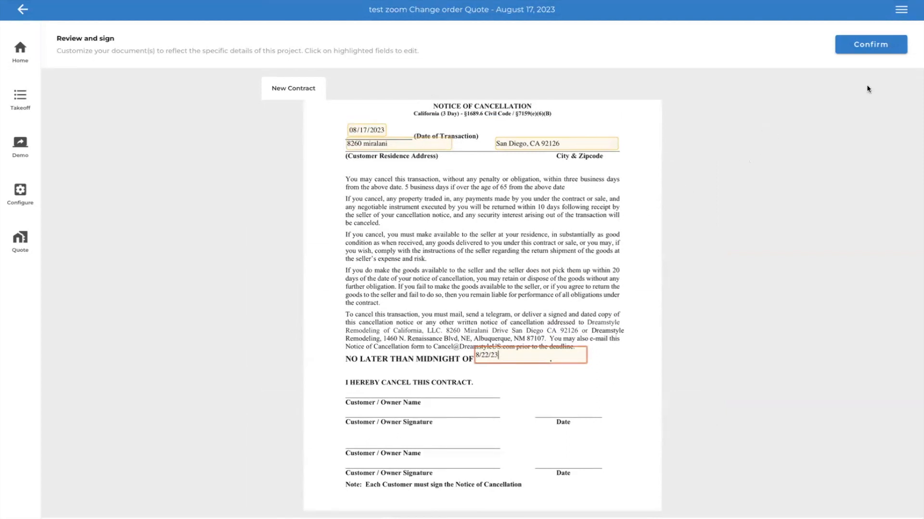
left_click(881, 50)
scroll(526, 360, "up", 1)
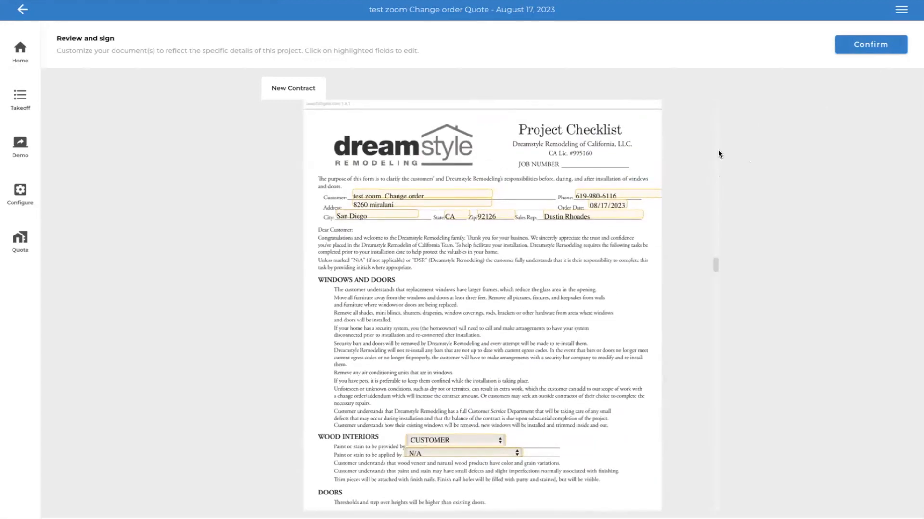
- Confirm the New Contract and check the option to sign on this device, cancelling before the review begins
left_click(889, 47)
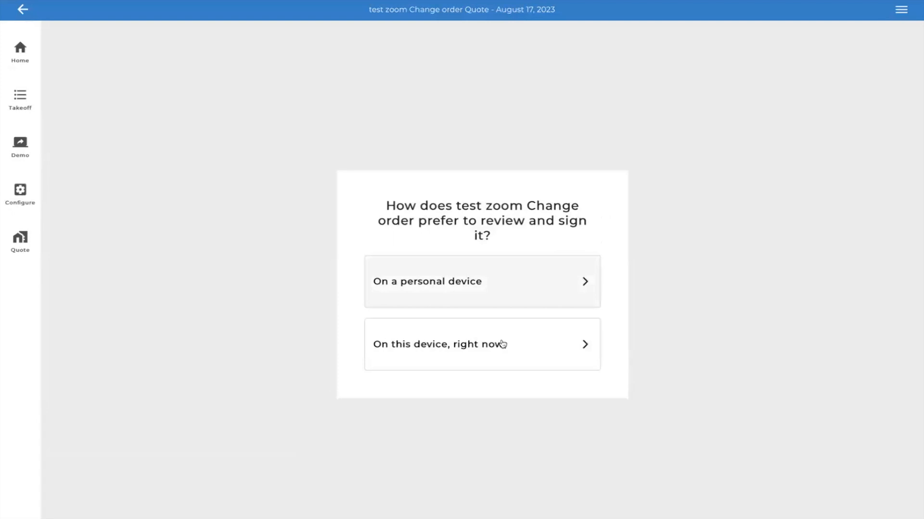
left_click(488, 357)
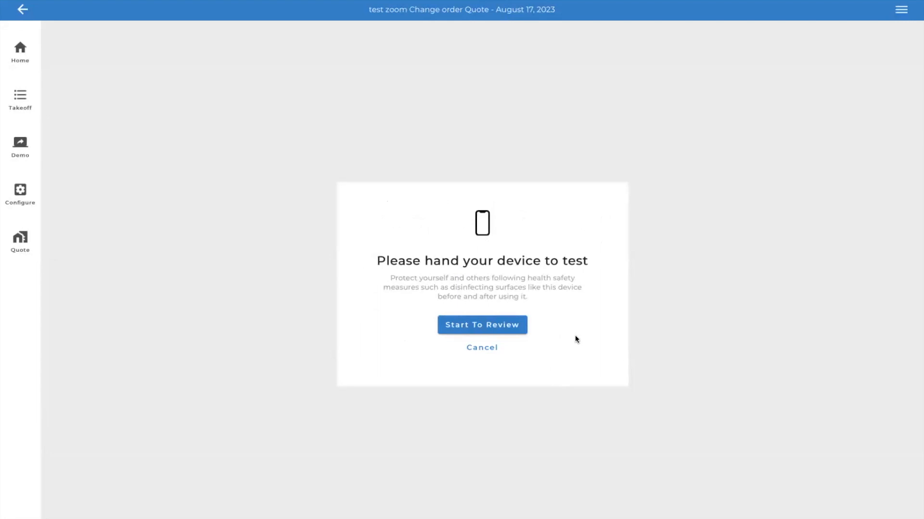
left_click(479, 349)
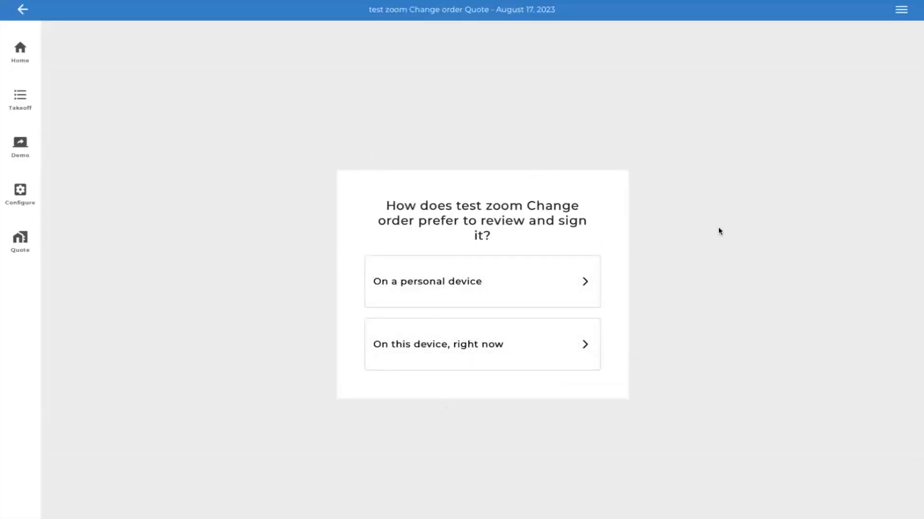
- Return from the signing options and document selection to the quote details
left_click(21, 13)
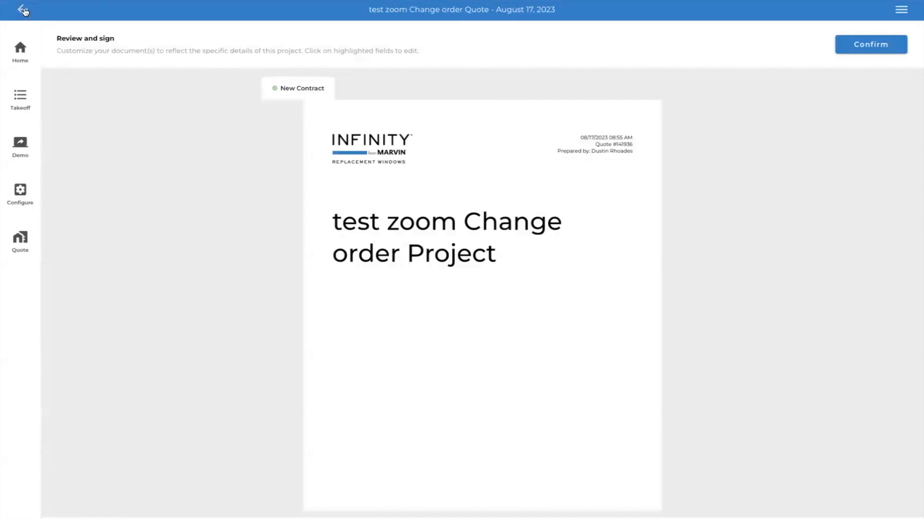
left_click(24, 11)
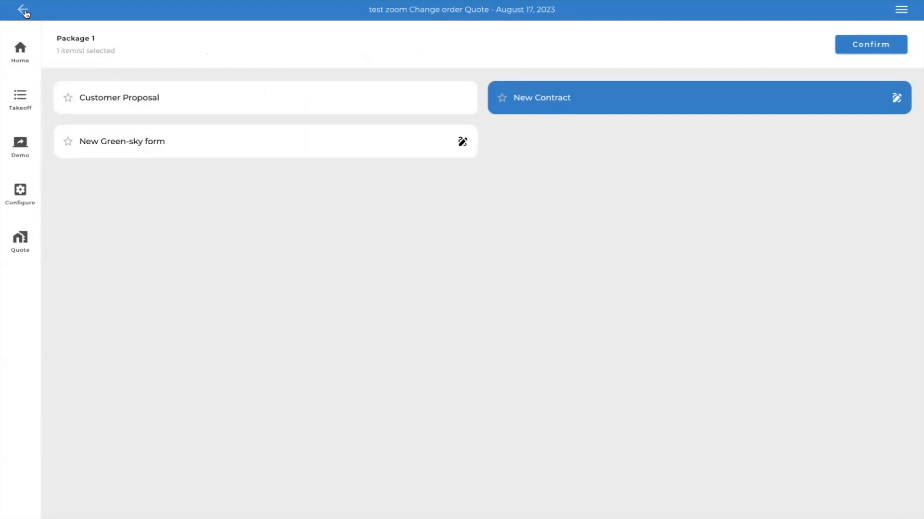
left_click(23, 10)
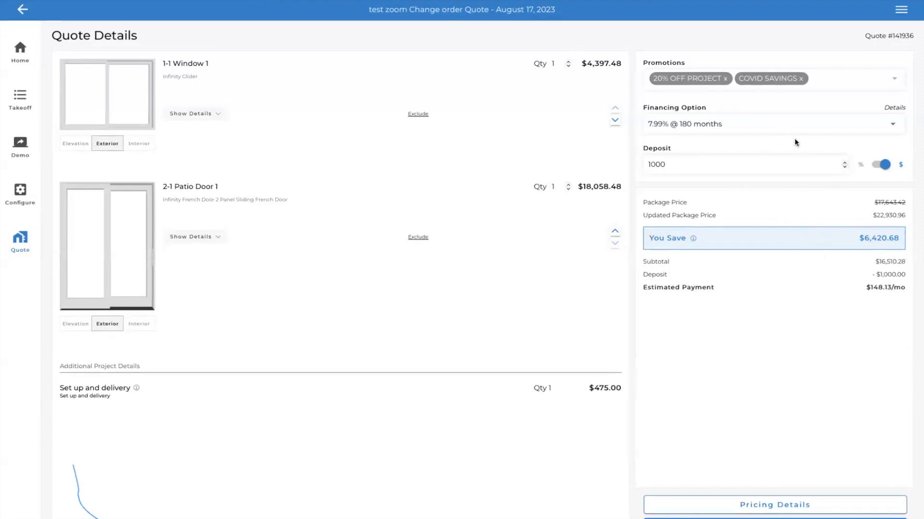
- Examine the financing options and promotions available for the quote, including the custom promotion option
left_click(892, 127)
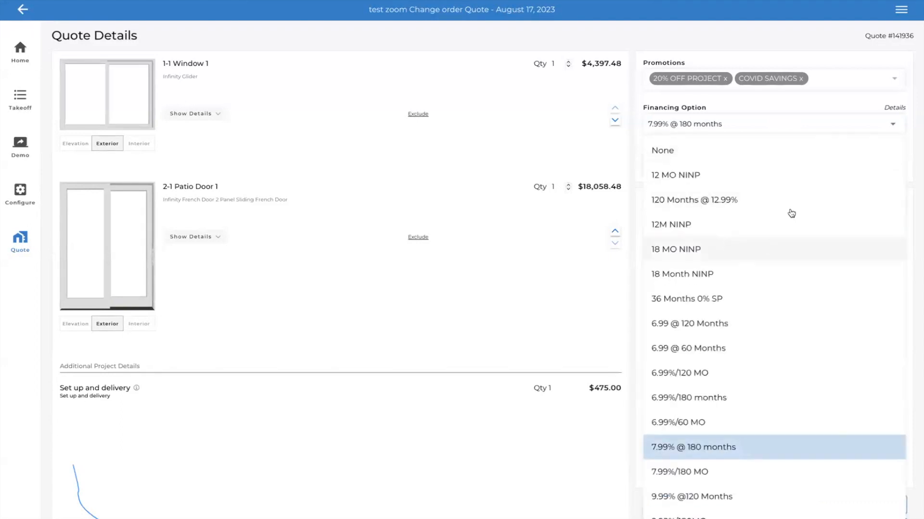
left_click(892, 126)
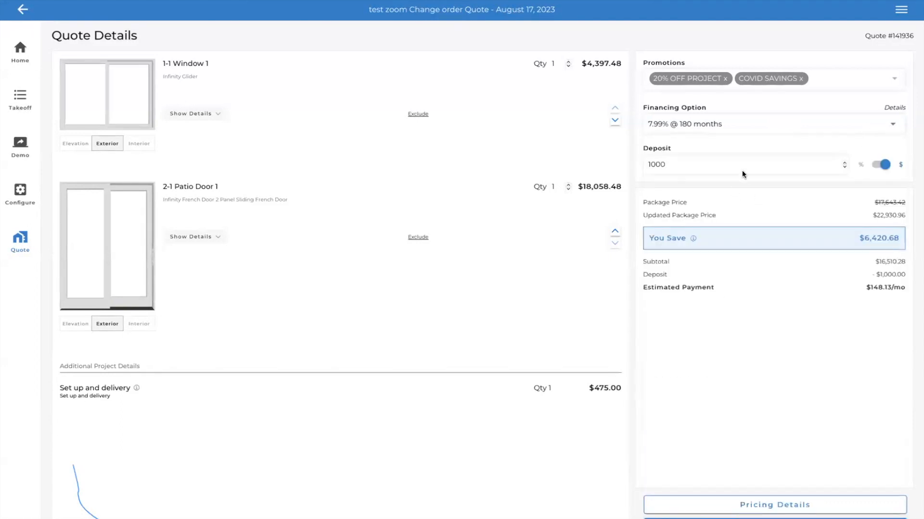
left_click(684, 130)
left_click(780, 136)
left_click(781, 125)
left_click(917, 116)
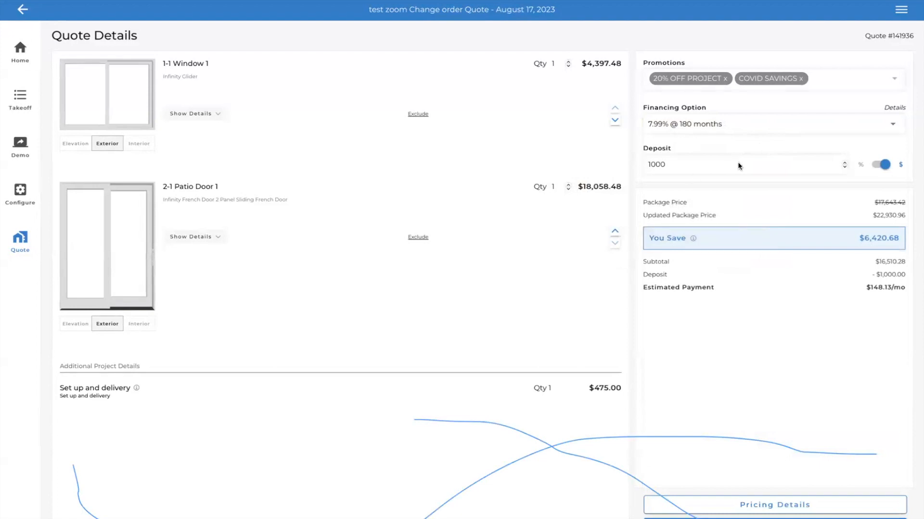
left_click(824, 83)
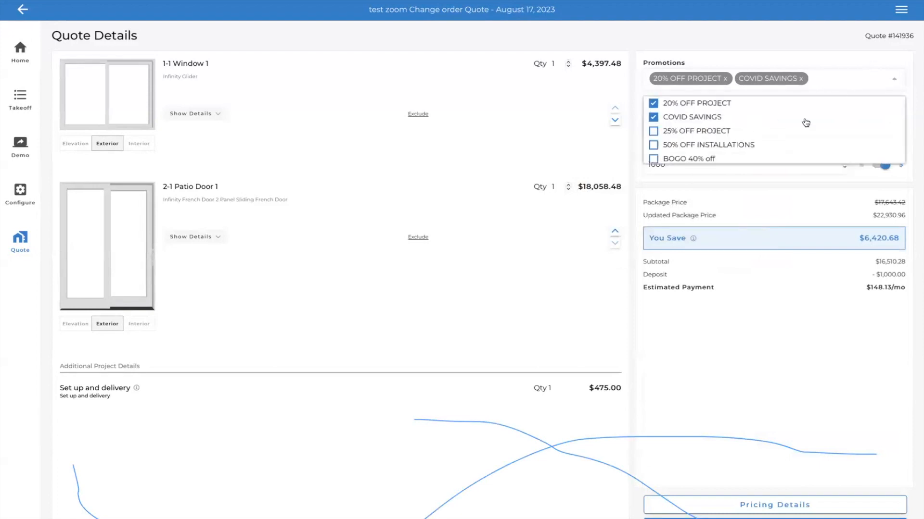
left_click(867, 76)
scroll(721, 126, "down", 5)
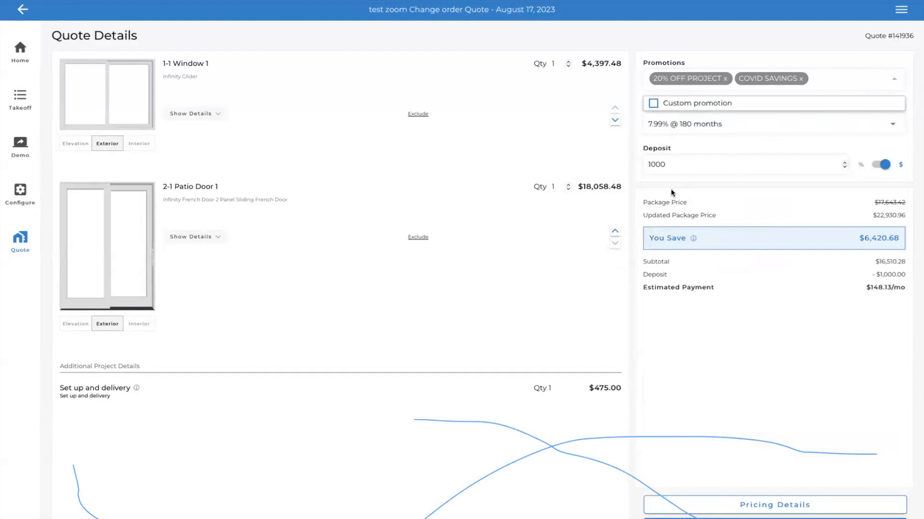
- Leave the quote and configuration and return to the appointments for August 17
left_click(22, 10)
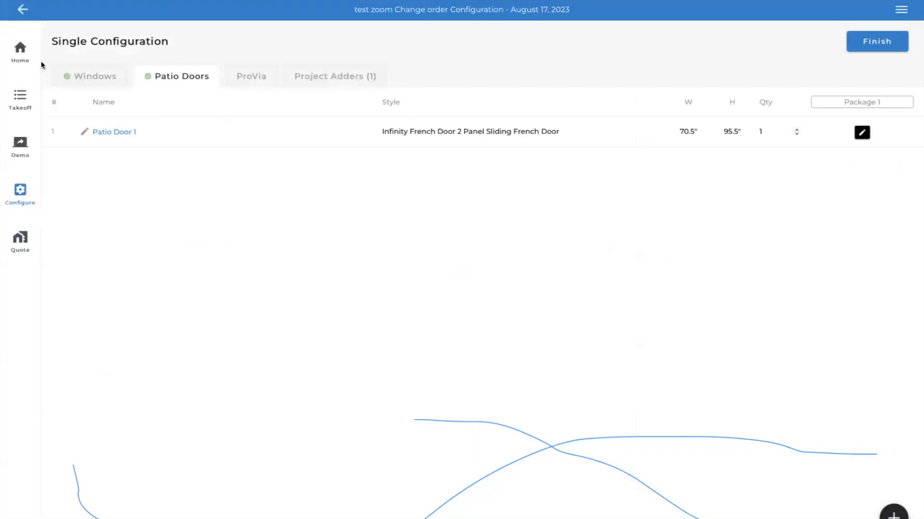
left_click(24, 13)
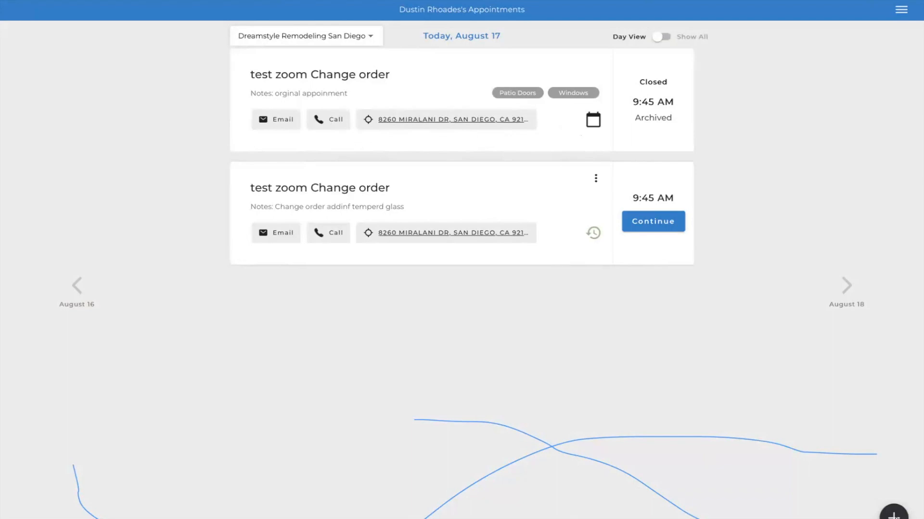
left_click(894, 517)
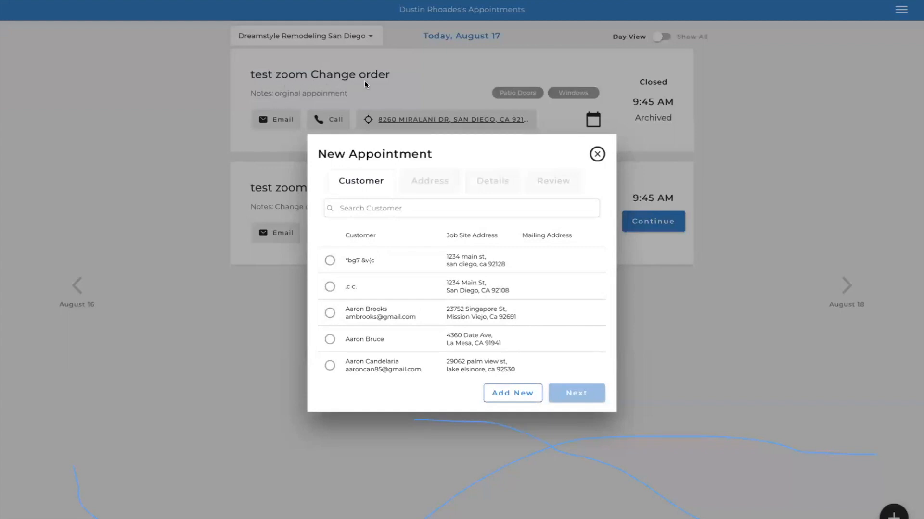
type("test zoom")
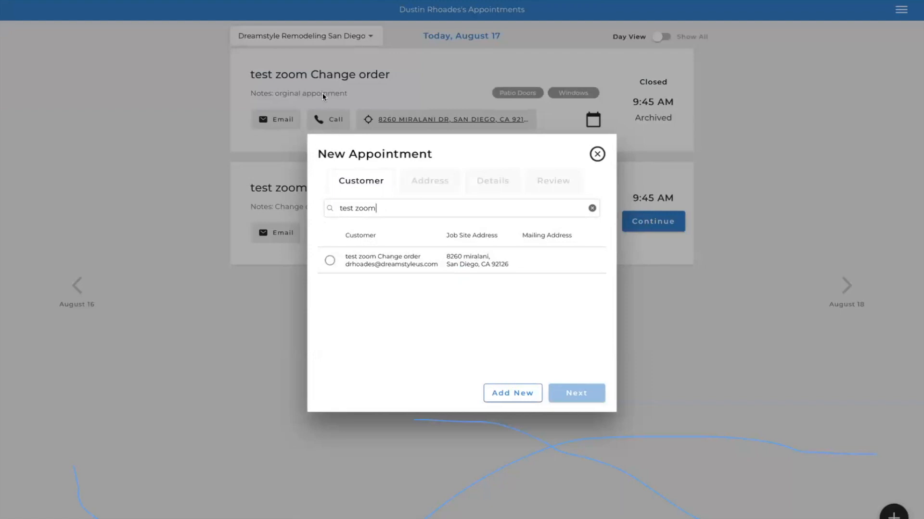
left_click(330, 261)
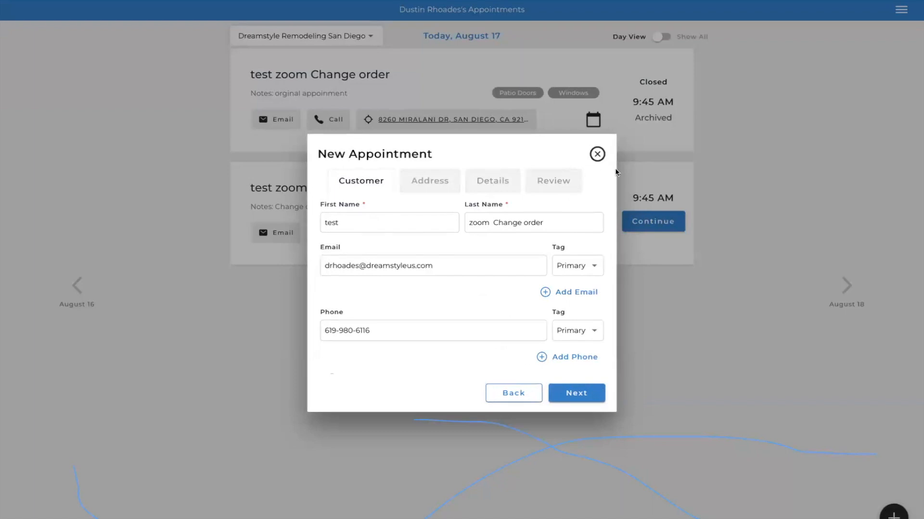
left_click(598, 154)
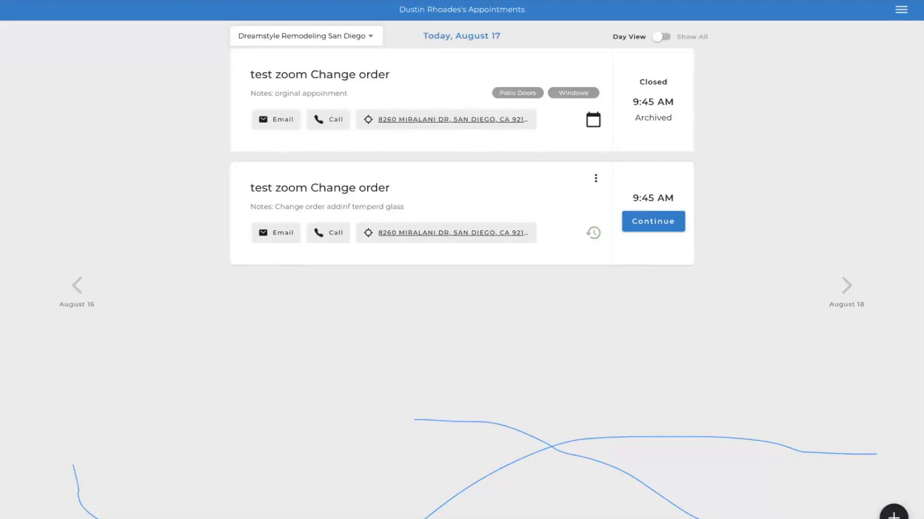
left_click(887, 511)
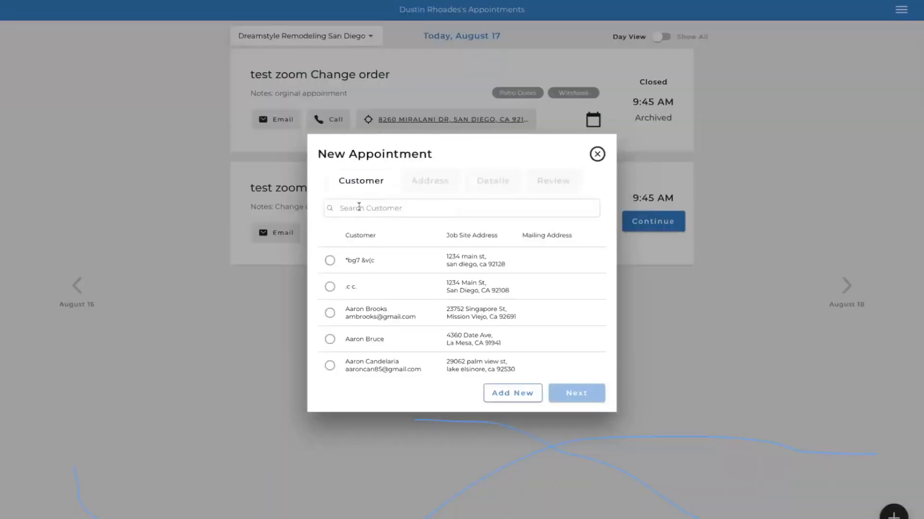
left_click(359, 207)
left_click(434, 205)
left_click(592, 159)
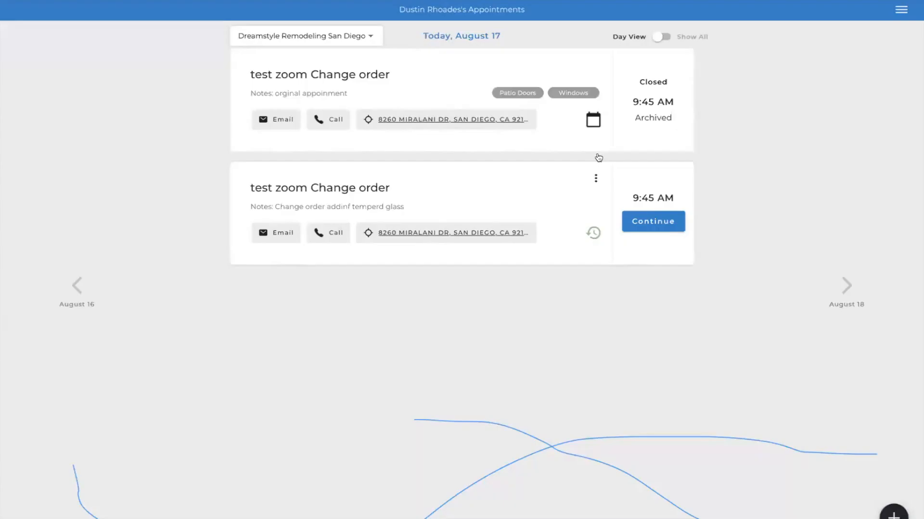
left_click(898, 511)
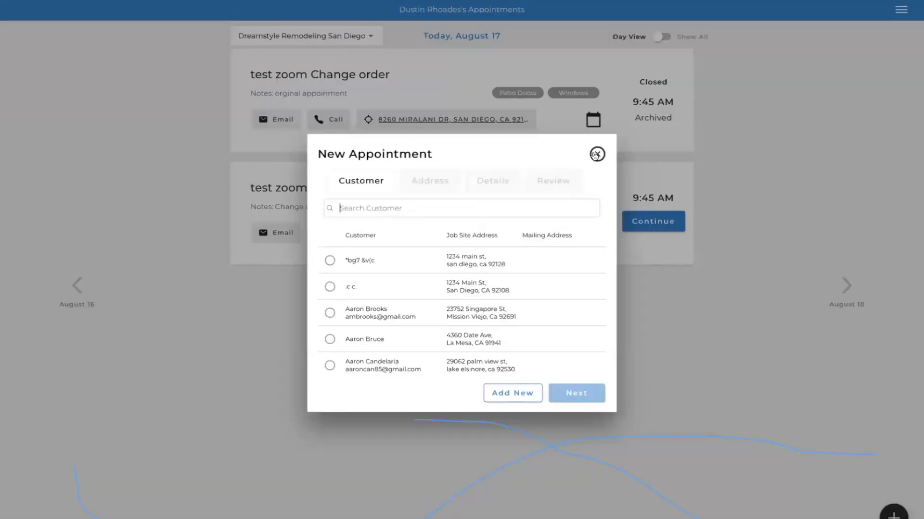
left_click(595, 155)
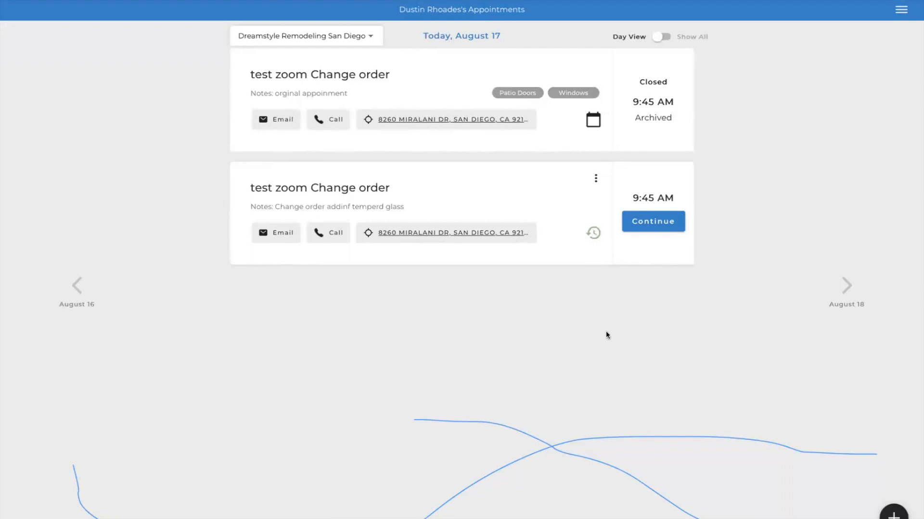
- Start a new appointment, search for the existing test customer by name and select that customer's record
left_click(893, 513)
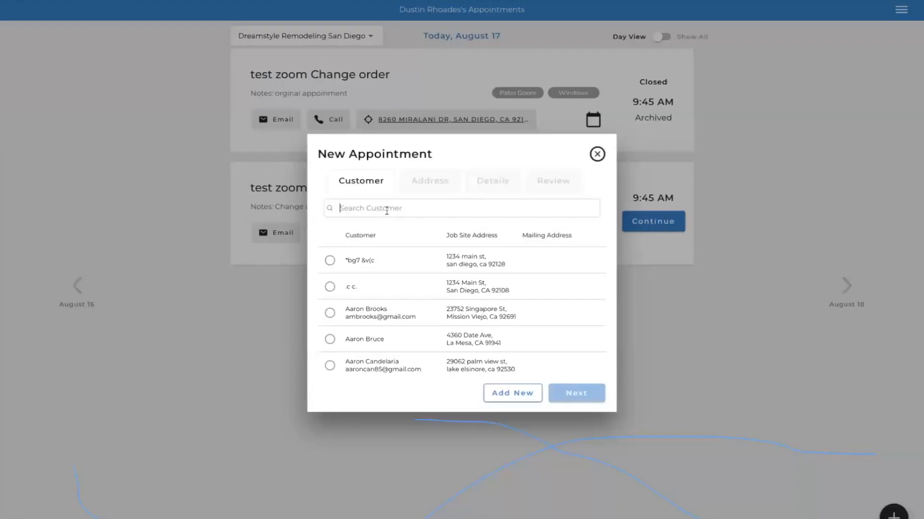
left_click(387, 211)
type("test")
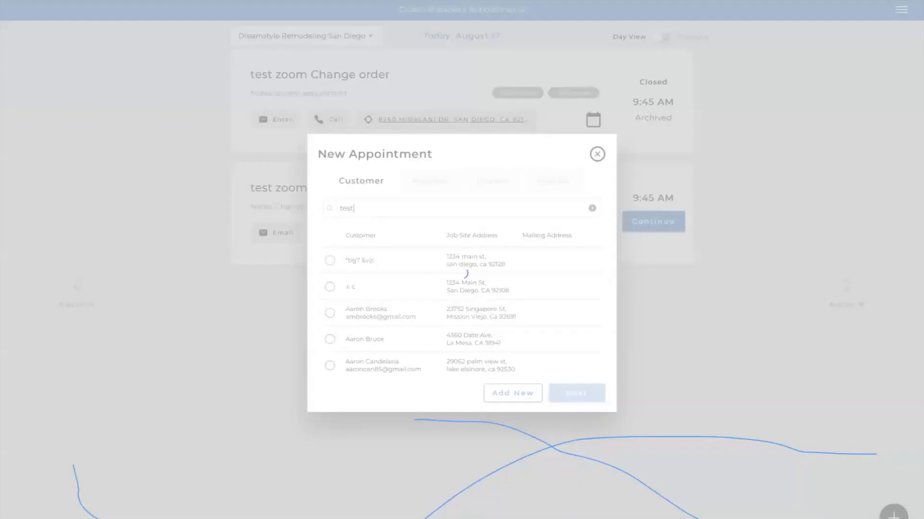
key("BackSpace")
key("BackSpace")
key("BackSpace")
key("BackSpace")
type("test")
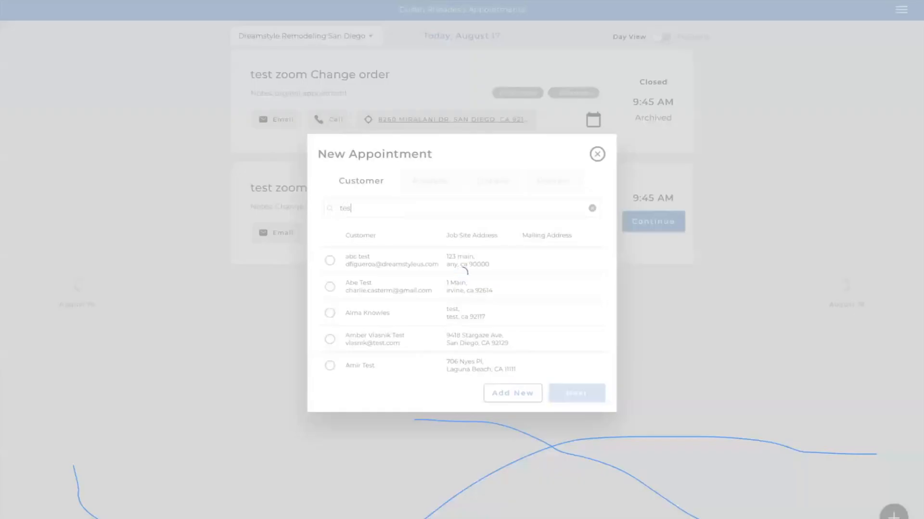
type(" zoom")
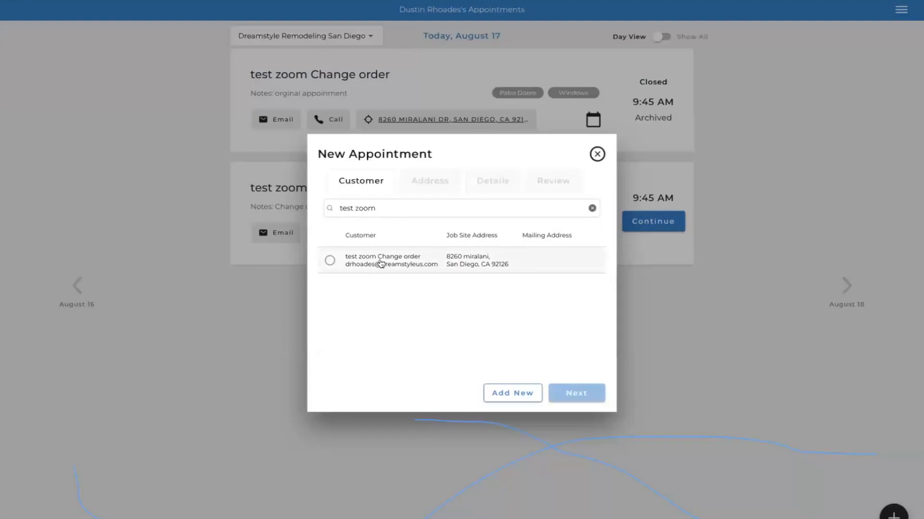
left_click(379, 263)
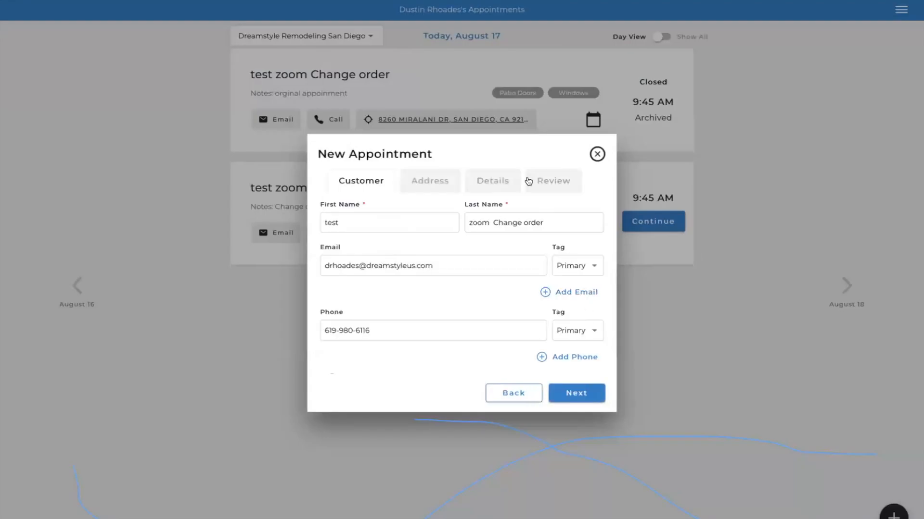
- Add the note "change order #2" to the appointment details and save the new appointment
left_click(505, 188)
left_click(376, 303)
type("cha")
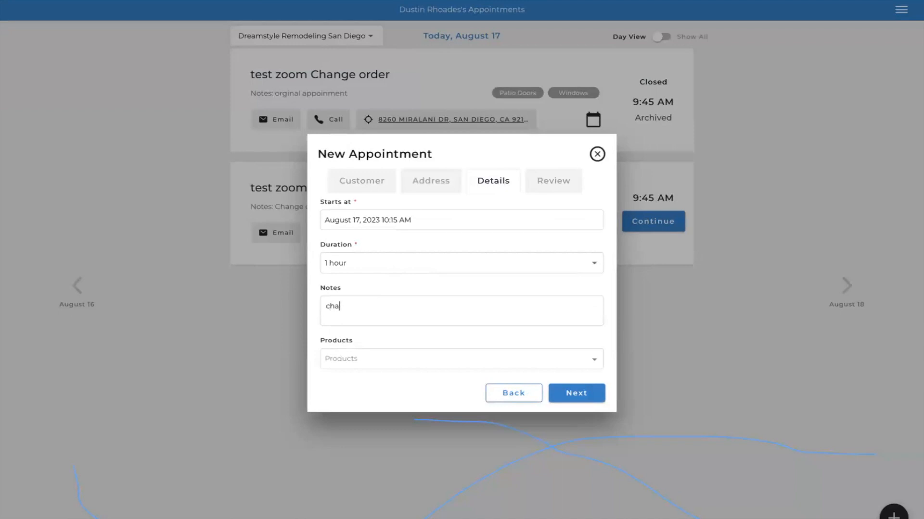
type("nge order #2")
left_click(587, 395)
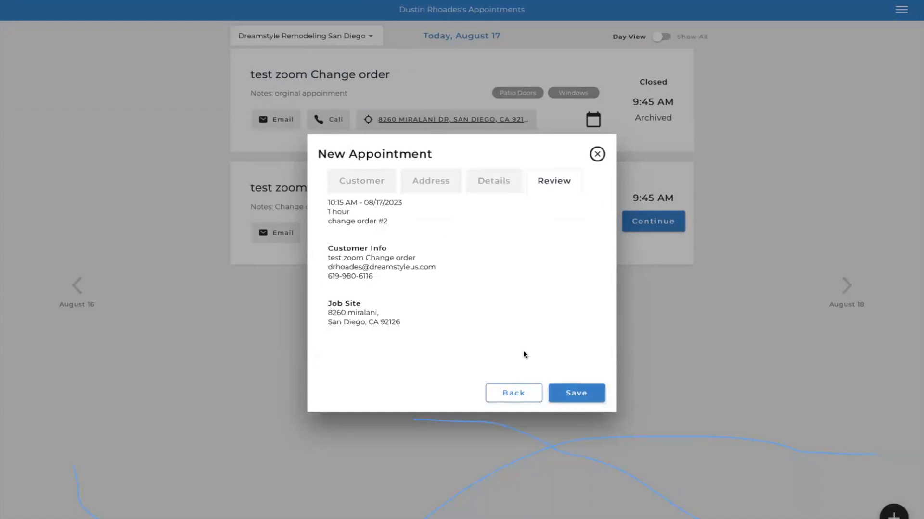
left_click(580, 396)
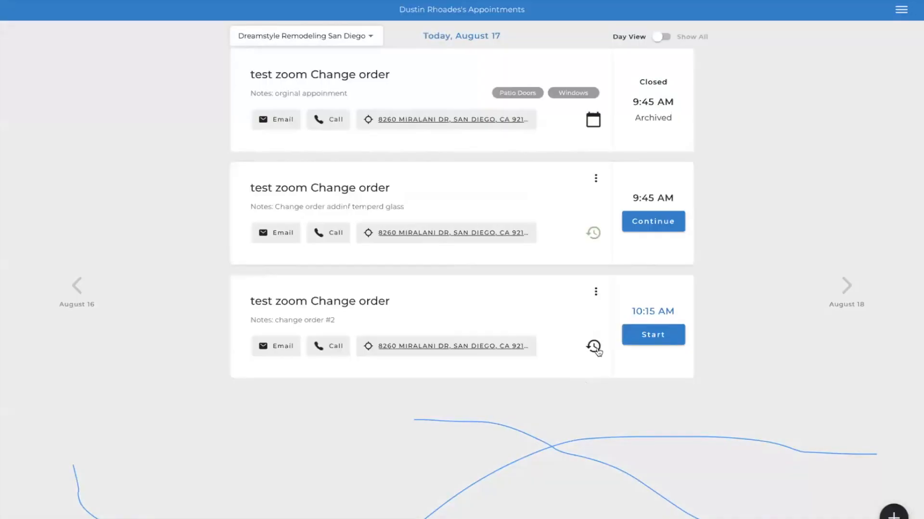
- Move the pending Package 1 quote from the August 17, 2023 past appointment into the change order #2 appointment
left_click(594, 347)
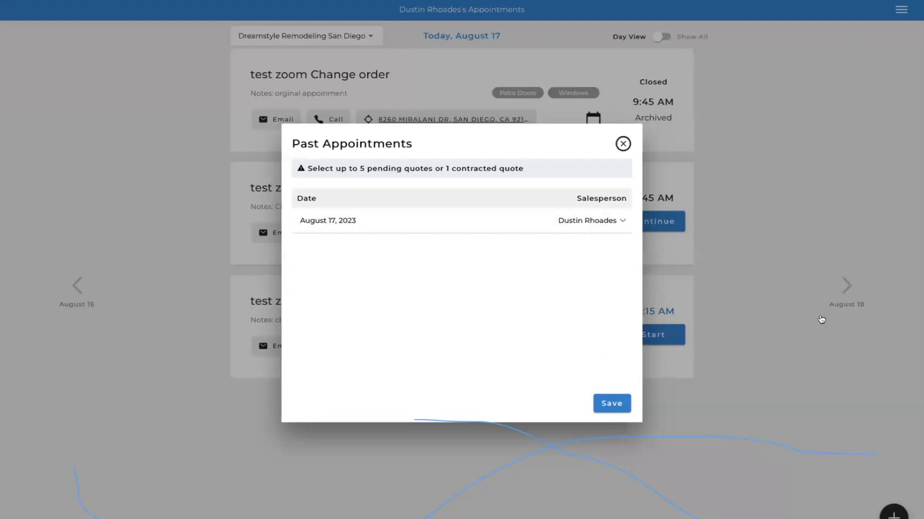
left_click(464, 221)
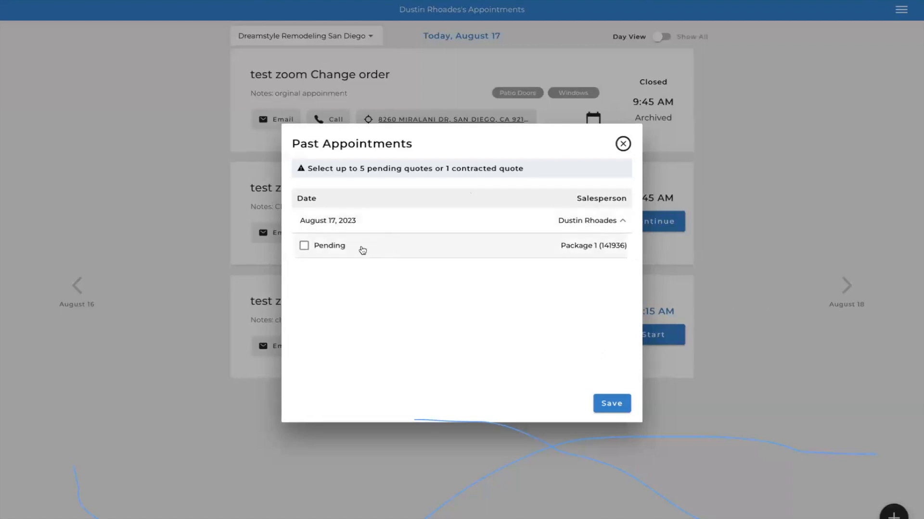
left_click(304, 246)
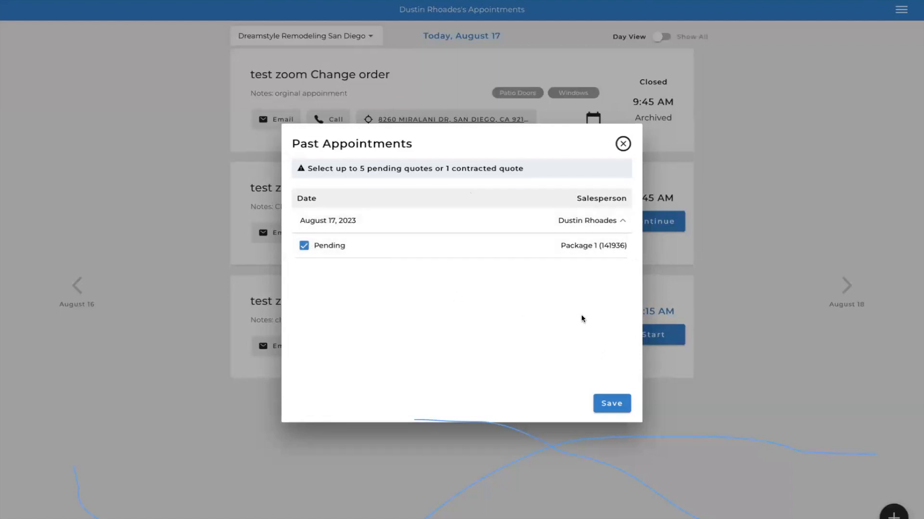
left_click(611, 405)
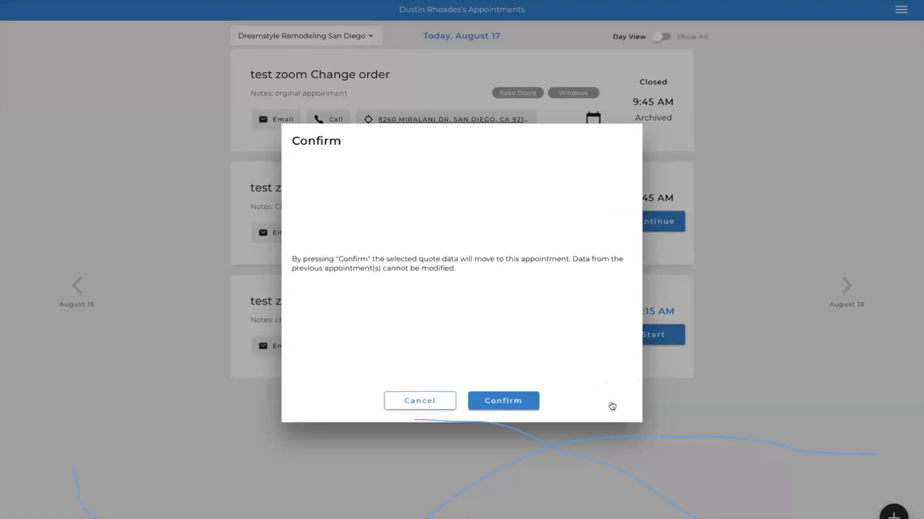
left_click(529, 403)
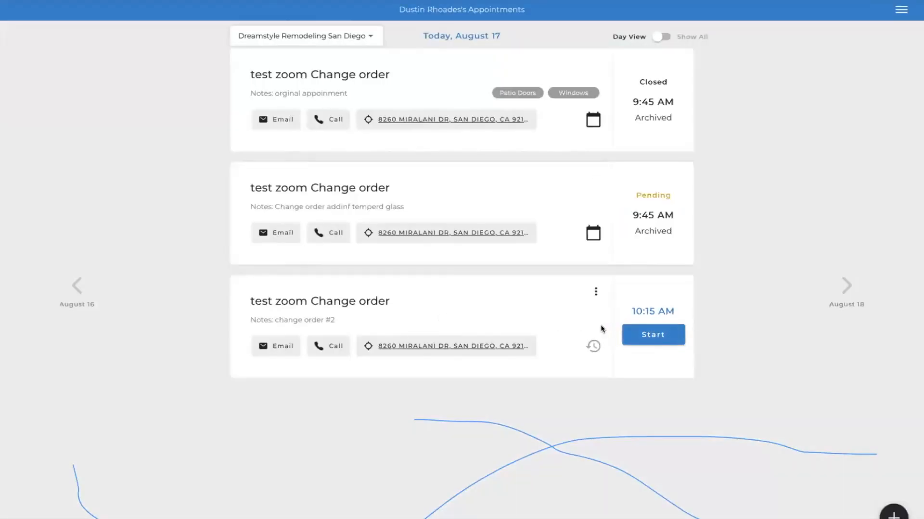
- Start the change order #2 appointment, accept the product information update, and check its single package configuration
left_click(666, 332)
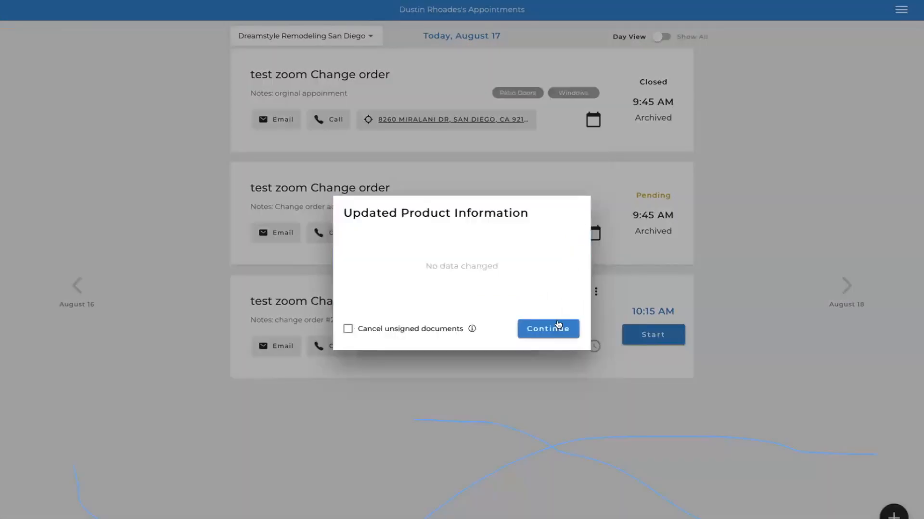
left_click(552, 329)
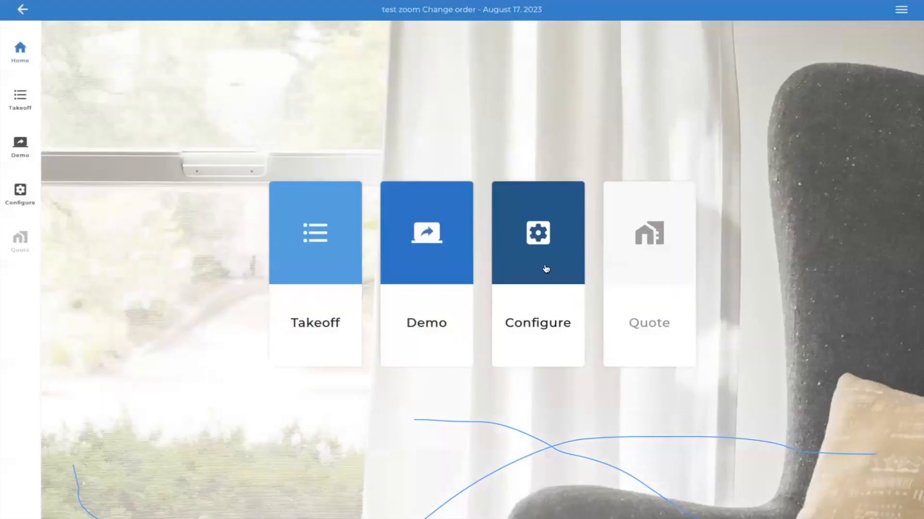
left_click(546, 269)
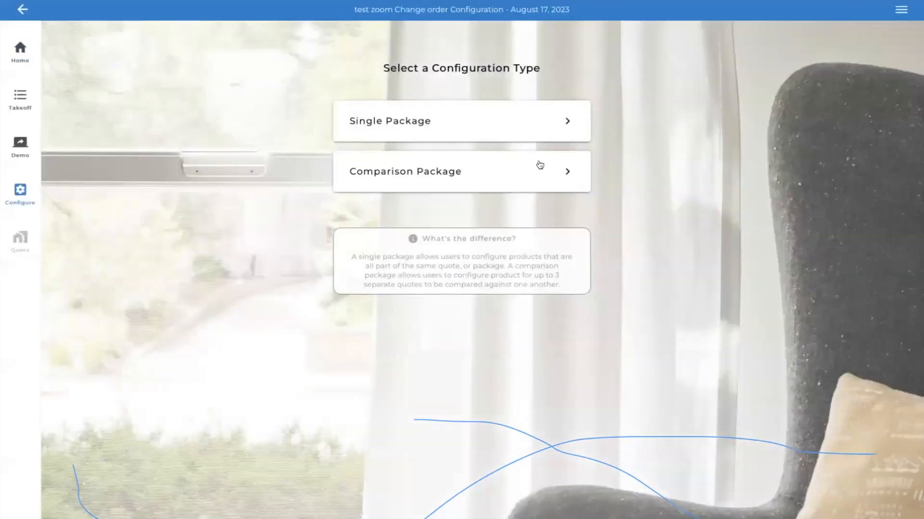
left_click(567, 128)
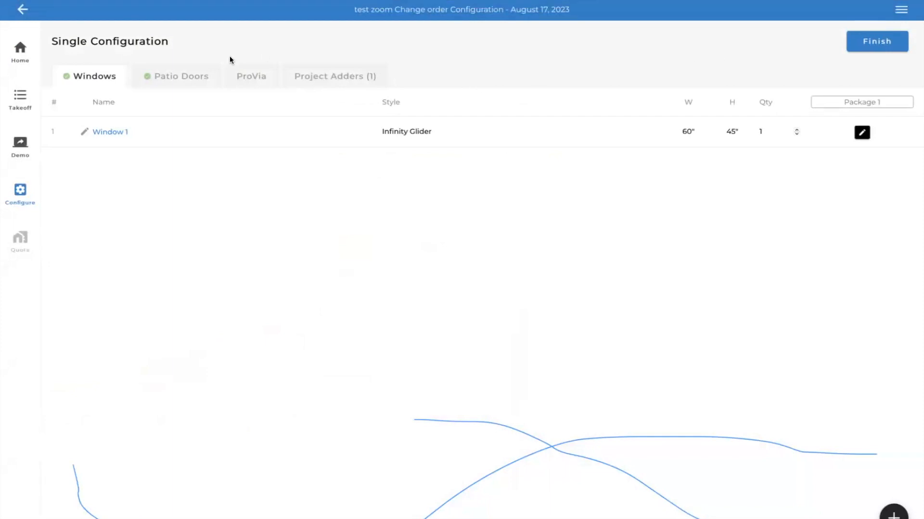
left_click(21, 11)
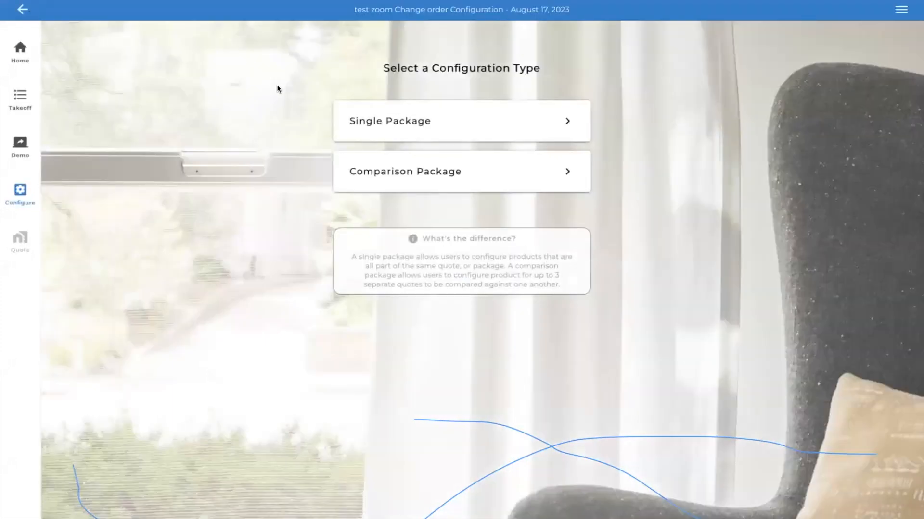
left_click(31, 13)
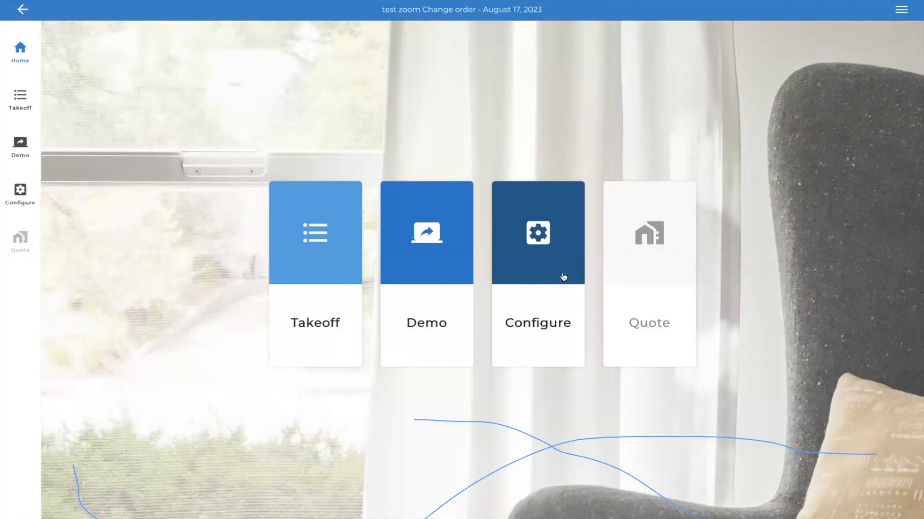
- Finish the single package configuration, open its quote, and check the documents available for Package 1
left_click(530, 260)
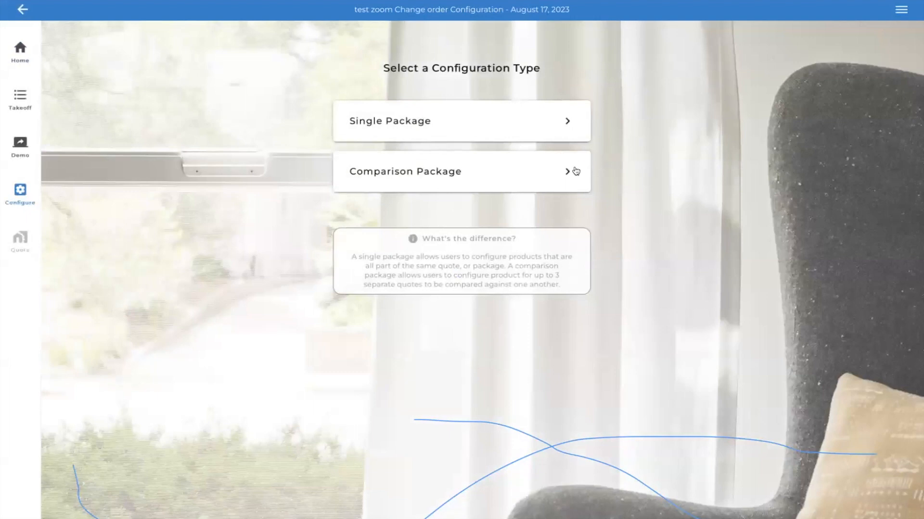
left_click(567, 133)
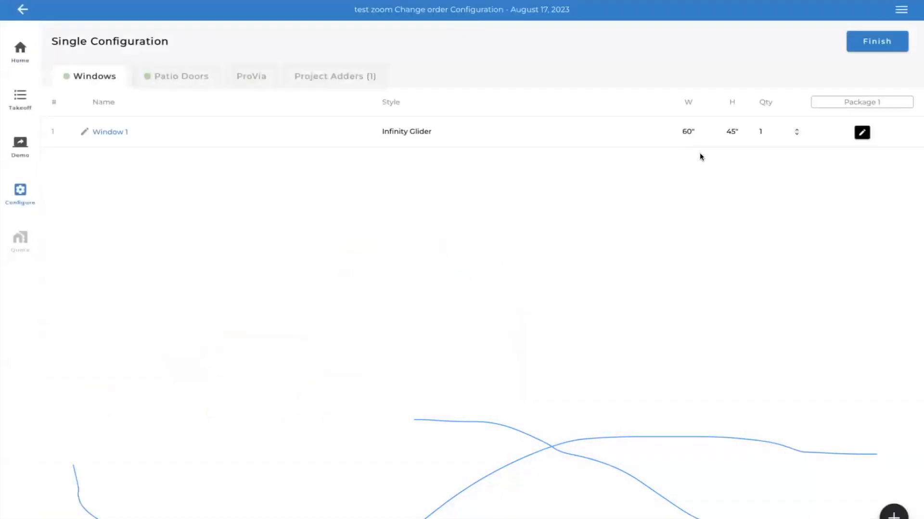
left_click(893, 39)
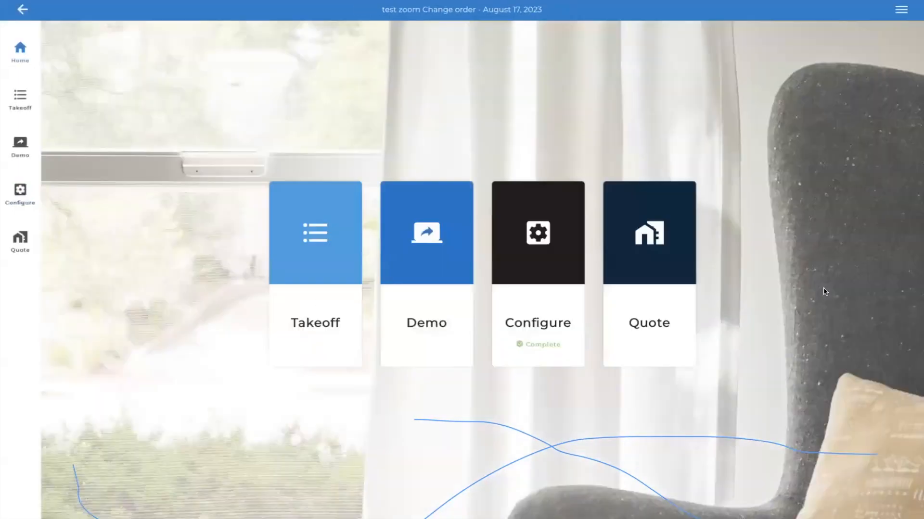
left_click(657, 229)
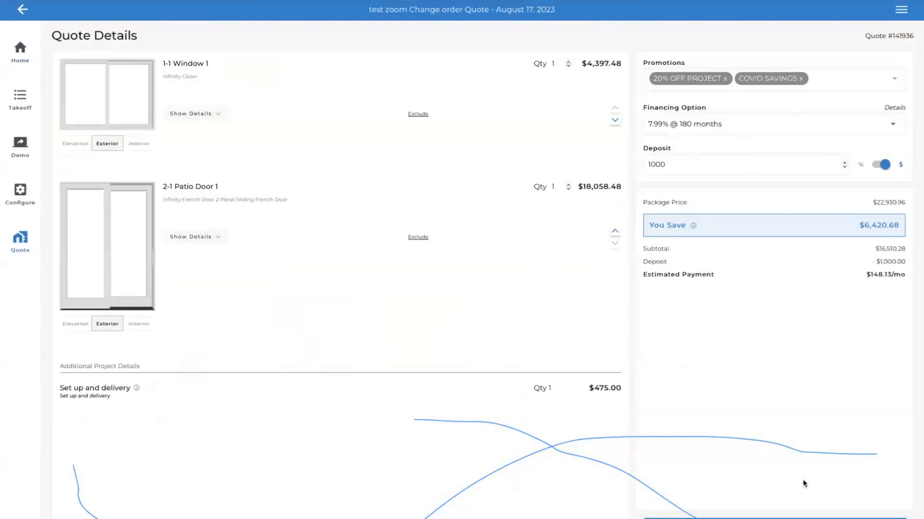
left_click(755, 518)
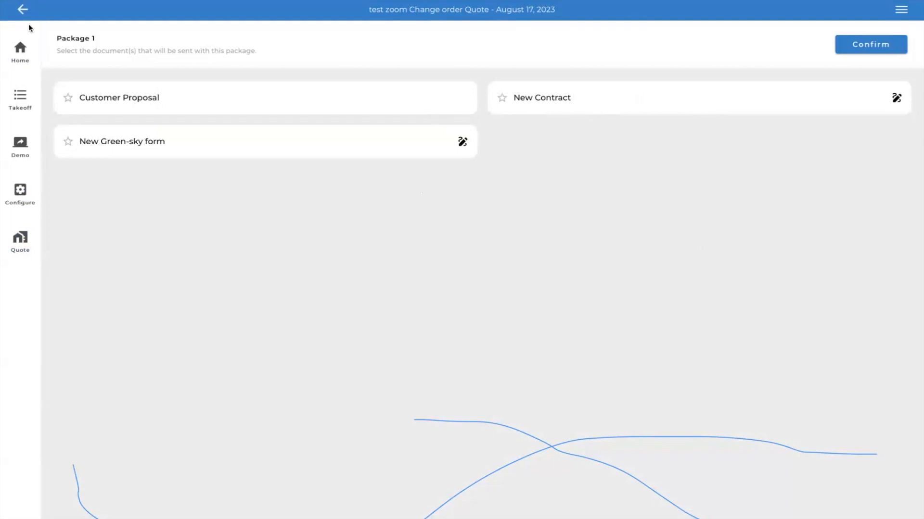
left_click(21, 11)
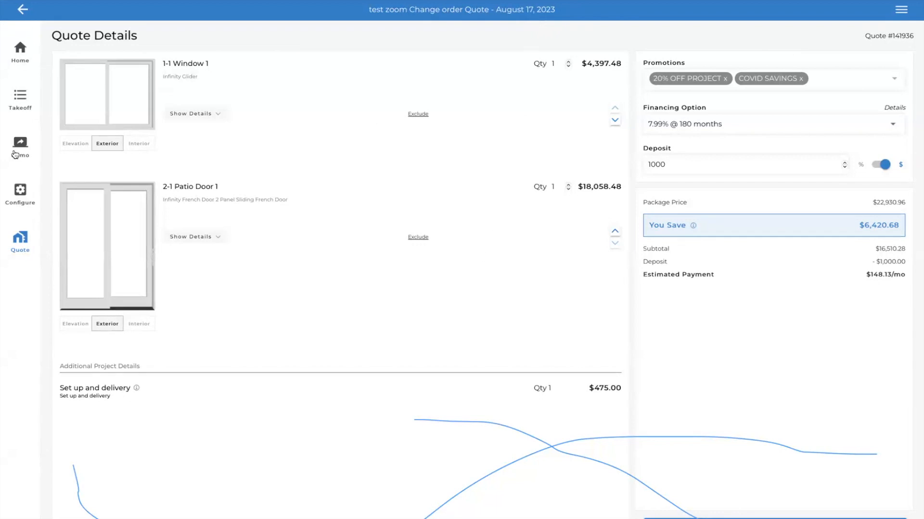
- Reopen the single package configuration and open the adders of Window 1 for editing
left_click(19, 201)
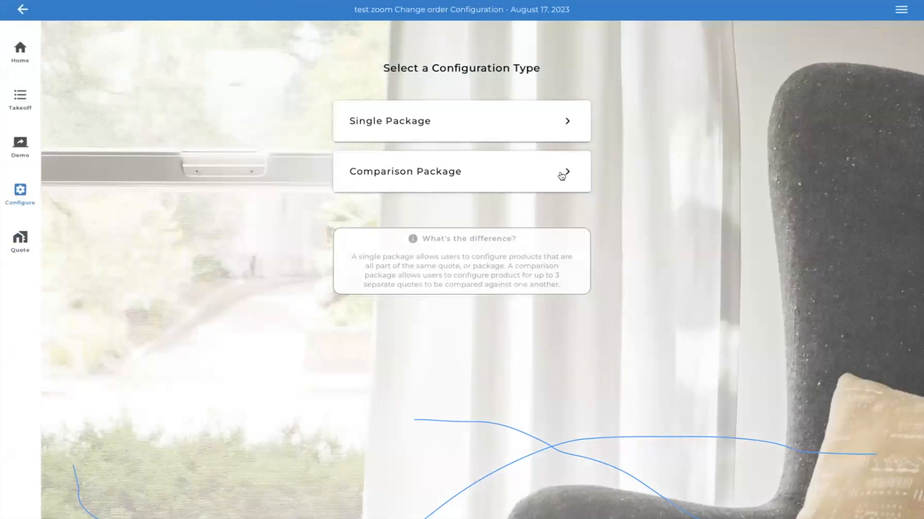
left_click(563, 123)
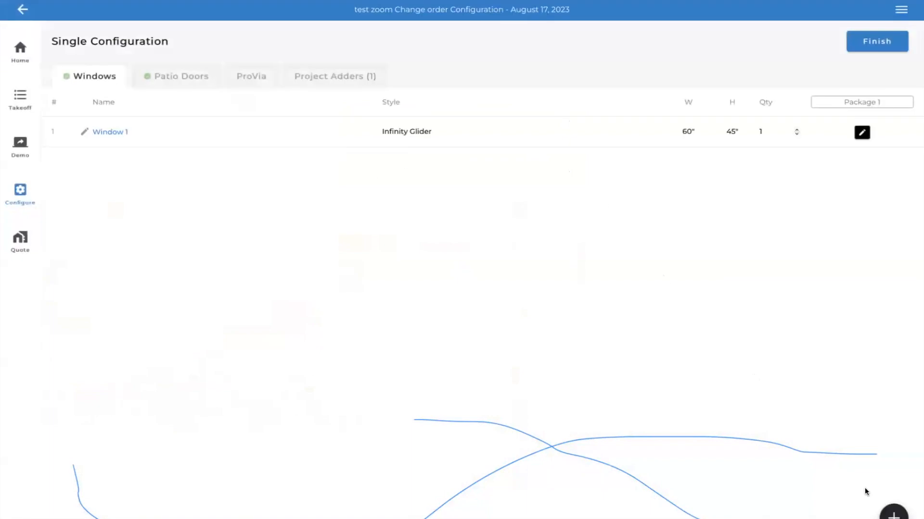
left_click(893, 516)
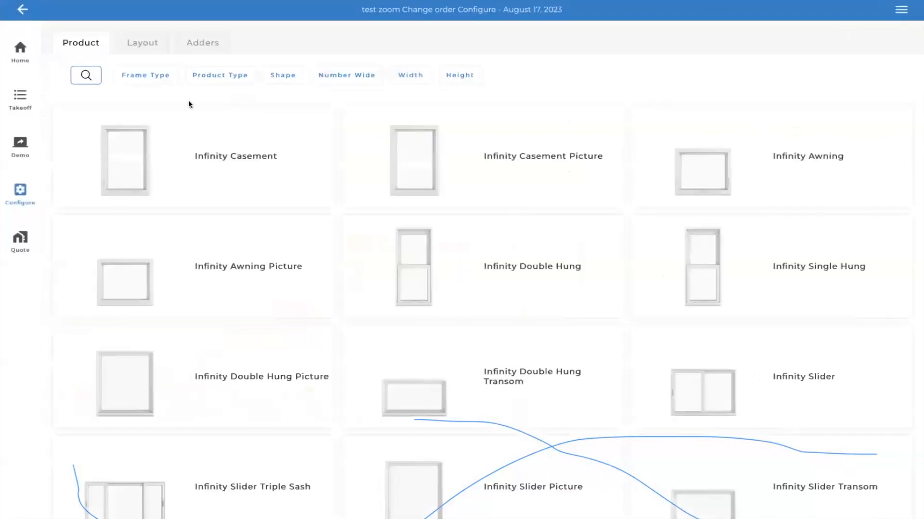
left_click(22, 8)
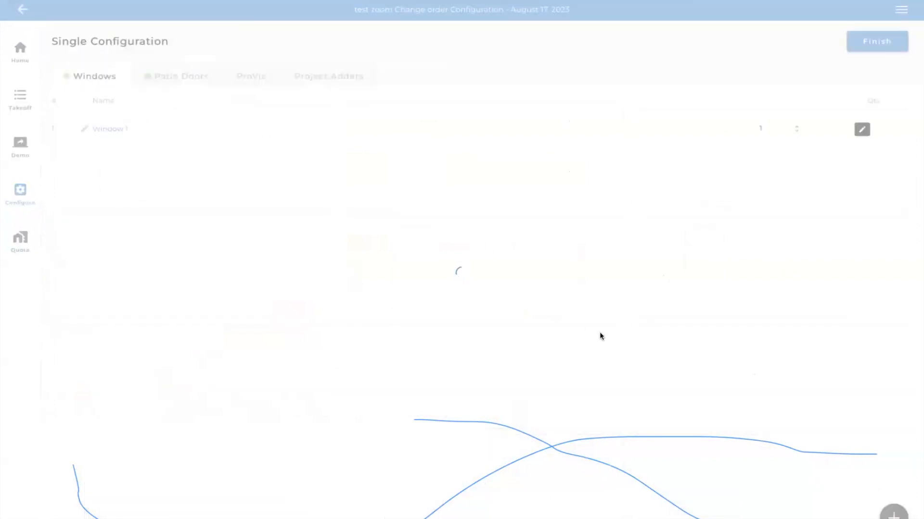
left_click(862, 132)
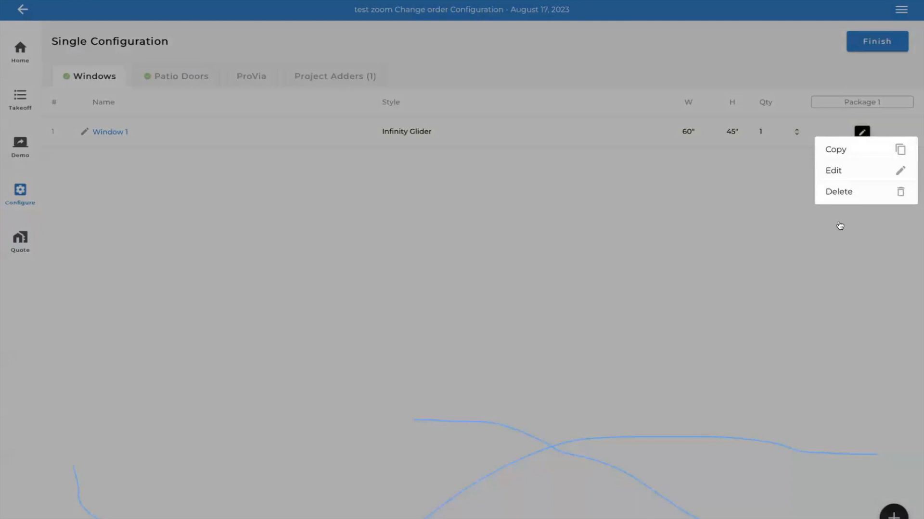
left_click(834, 171)
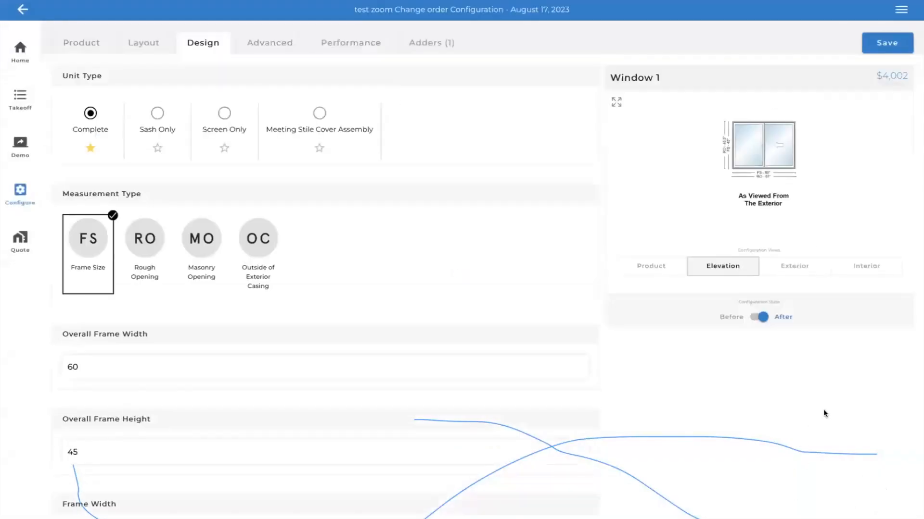
left_click(449, 41)
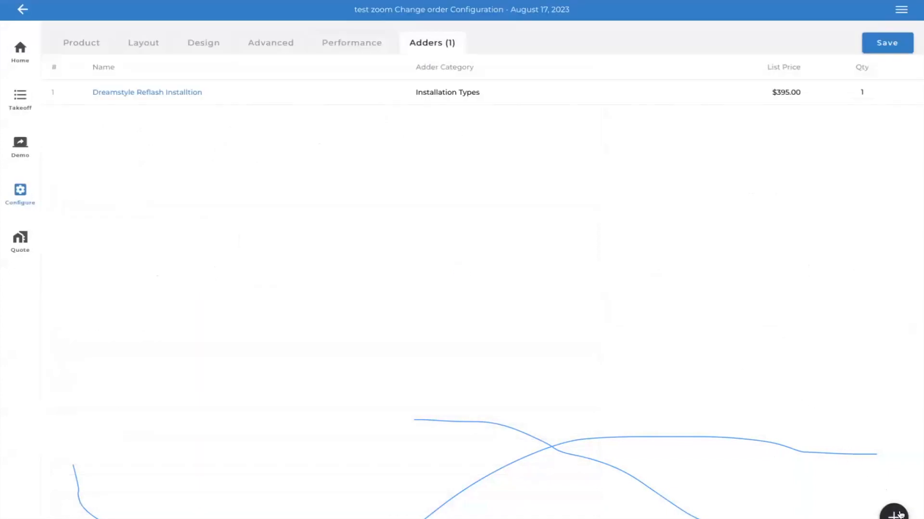
- Create a new custom adder for Window 1 named "adding batt and boards 3x5"
left_click(899, 514)
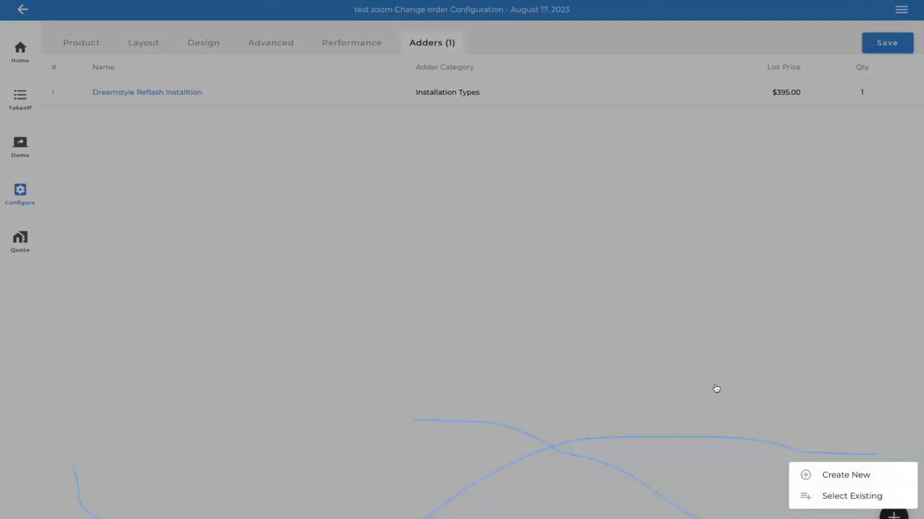
left_click(837, 478)
type("adding ")
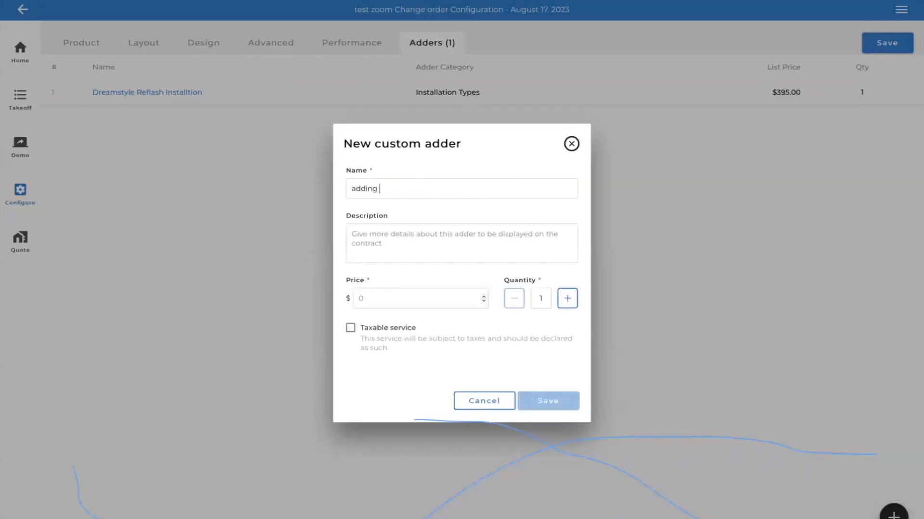
type("batt and boards 3x5")
- Describe the adder as "customer requested new batt and boards", set its price to $450, and save it
left_click(431, 237)
type("c")
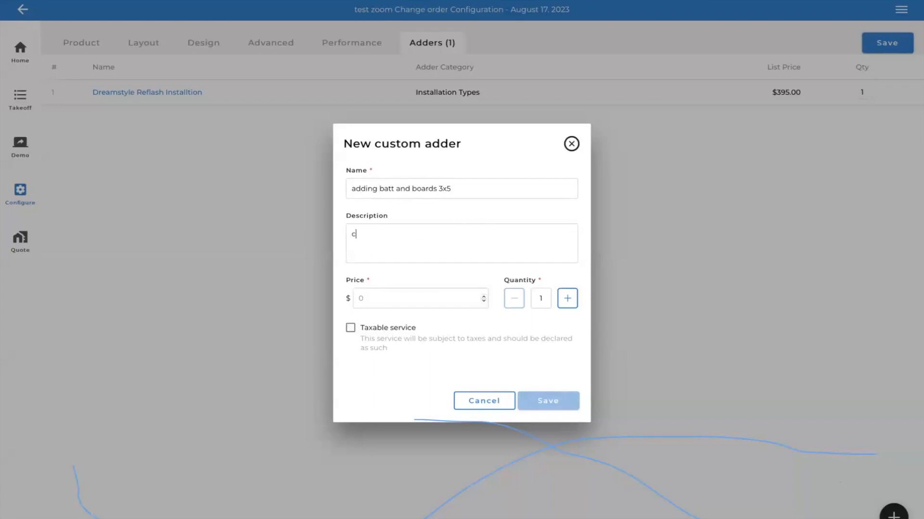
type("ustomer requested new batt and boards")
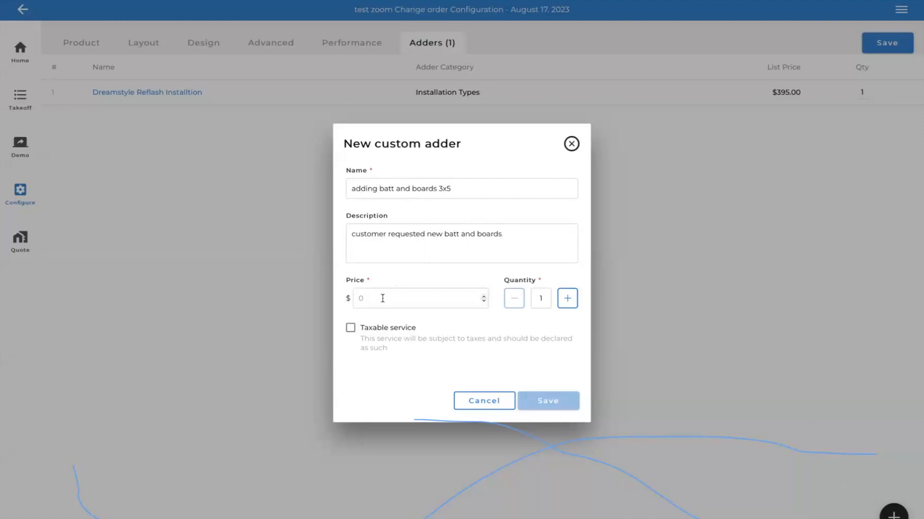
type("450")
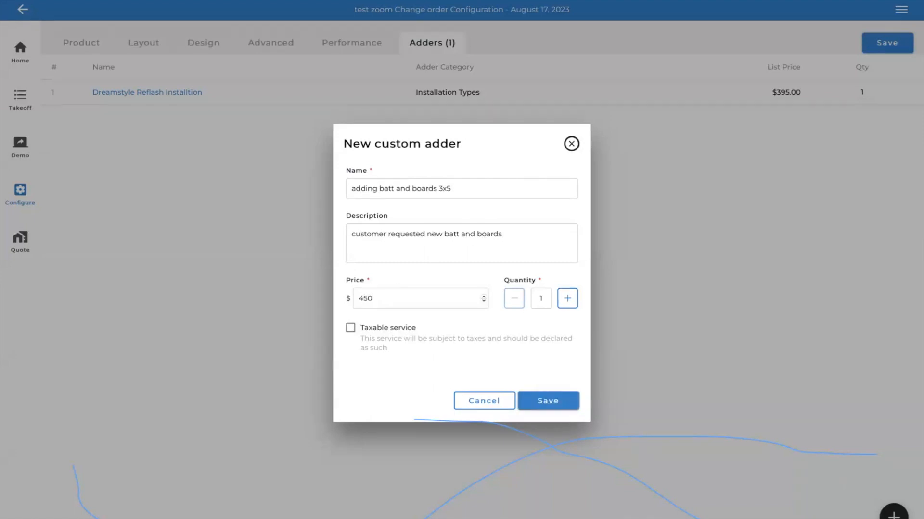
left_click(566, 409)
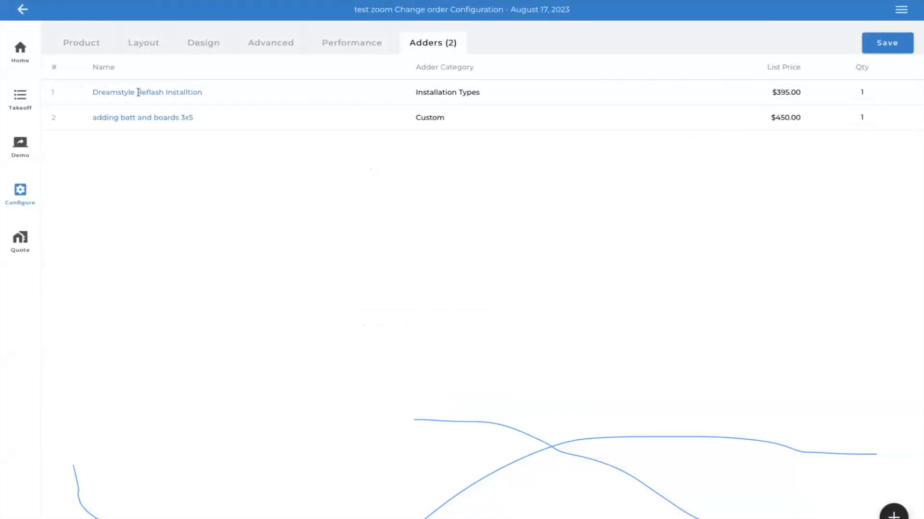
- Save Window 1, finish the configuration and open the updated quote
left_click(878, 50)
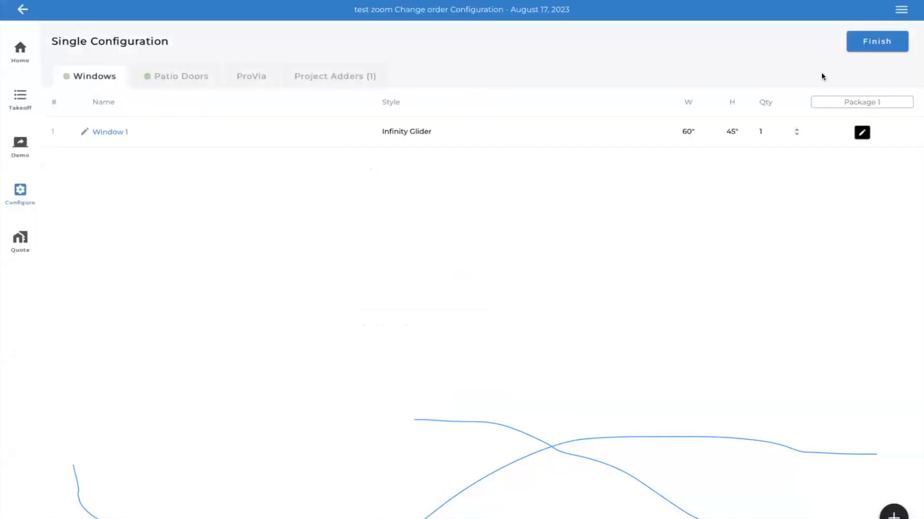
left_click(885, 39)
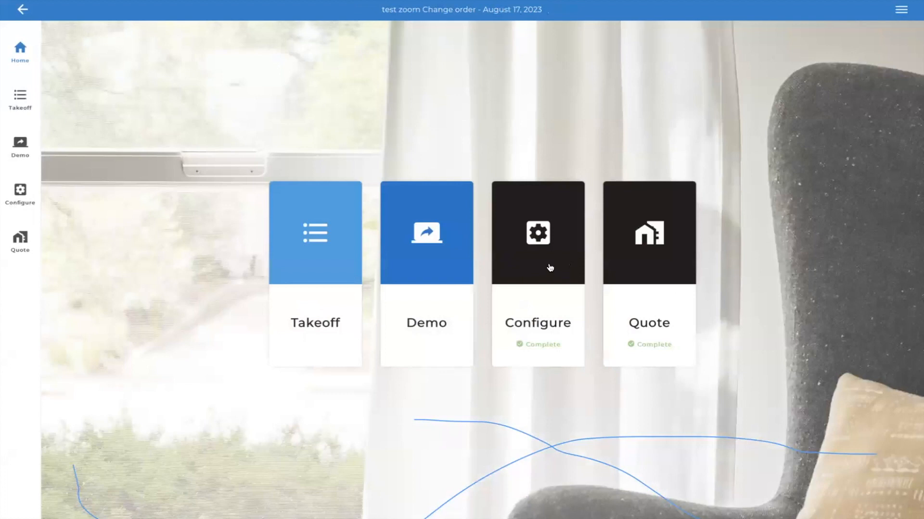
left_click(665, 249)
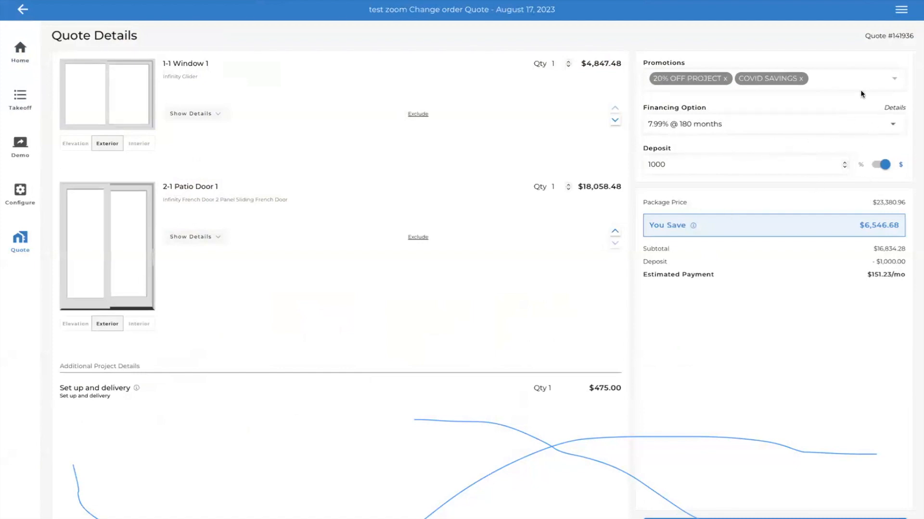
- Move Window 1 below Patio Door 1 in the quote and review the patio door's technical details
left_click(611, 122)
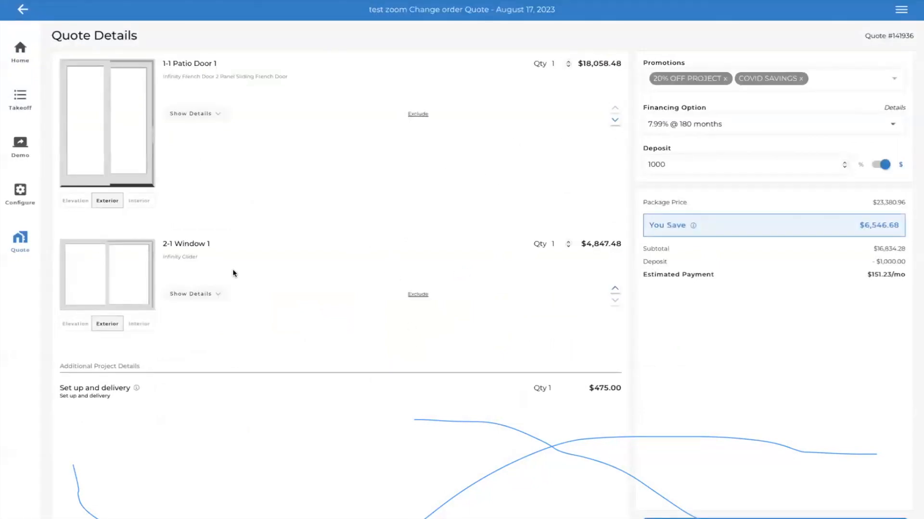
left_click(214, 115)
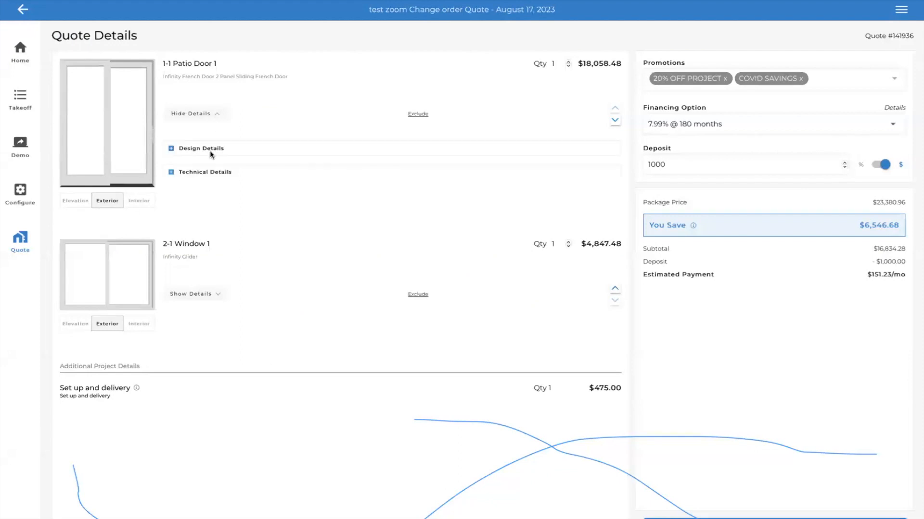
left_click(170, 173)
scroll(280, 274, "down", 1)
scroll(282, 235, "up", 1)
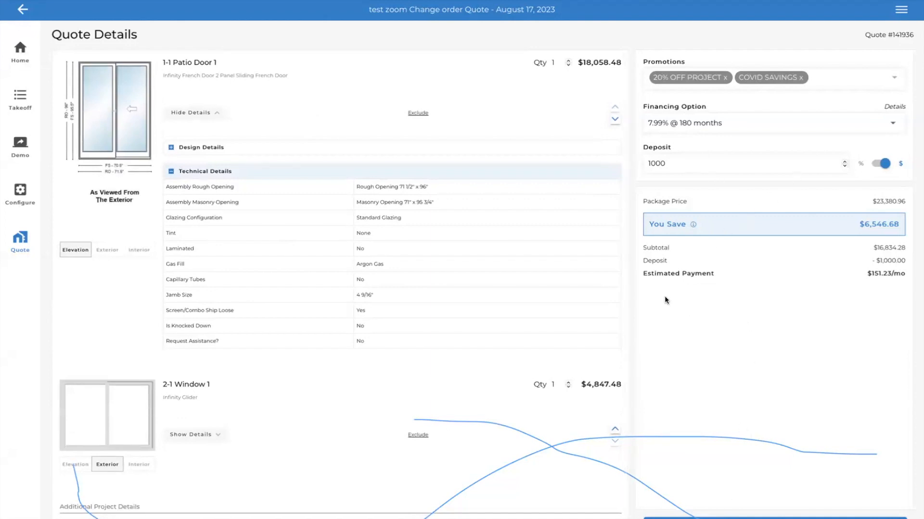
scroll(379, 326, "down", 1)
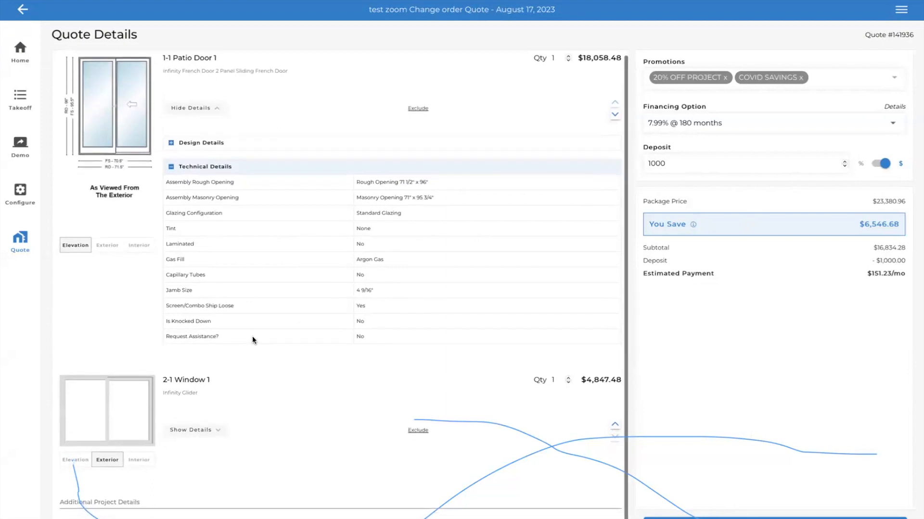
- Leave the quote and the single configuration and return to the home page of the appointment
left_click(22, 10)
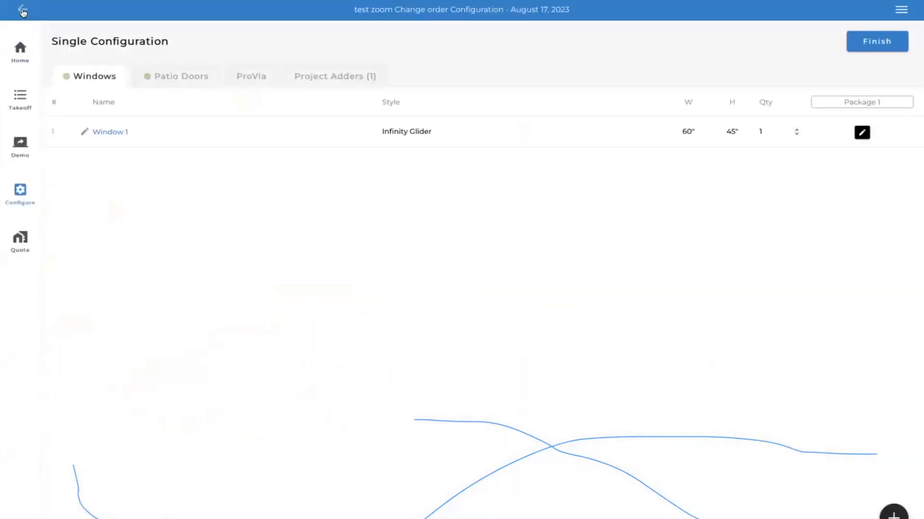
left_click(23, 11)
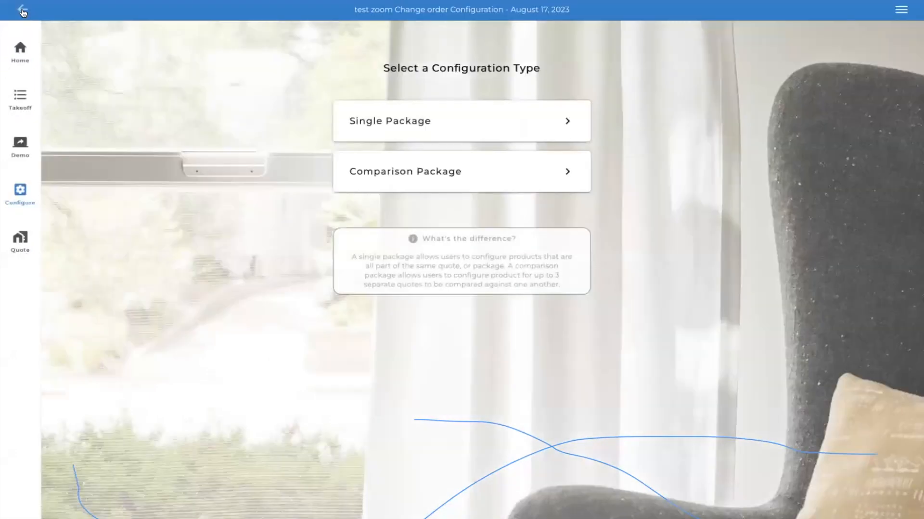
left_click(22, 10)
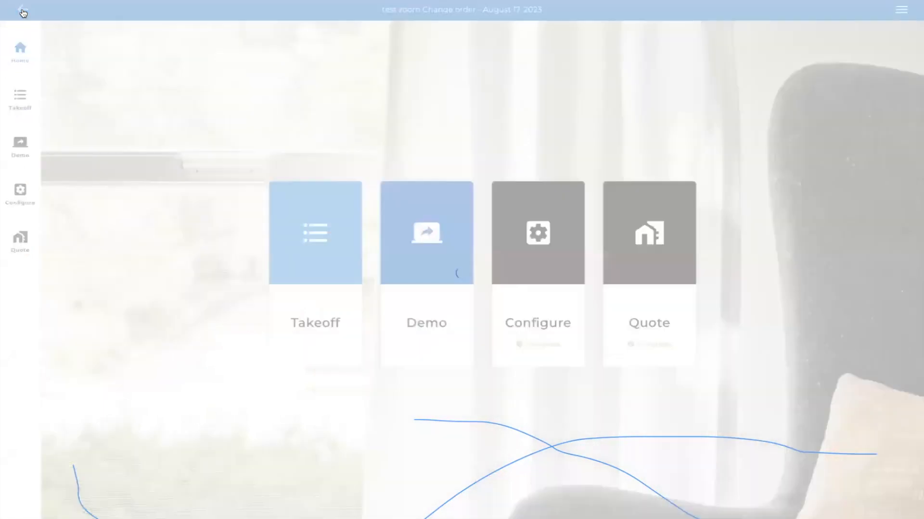
- Finish the single configuration and return to the August 17 appointments list
left_click(23, 11)
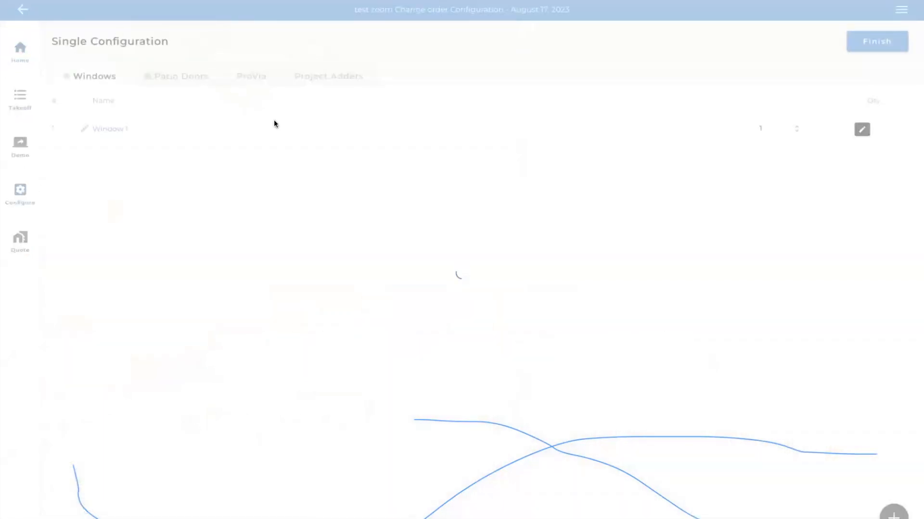
left_click(18, 51)
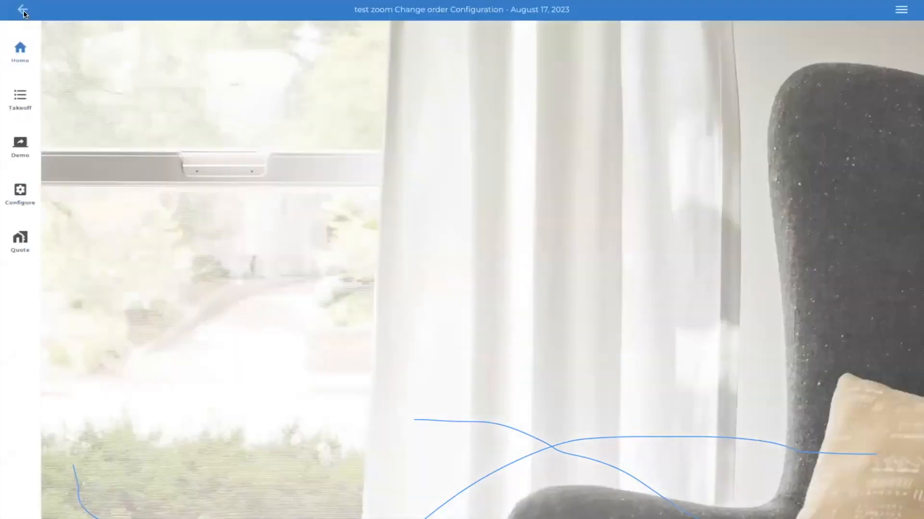
left_click(23, 12)
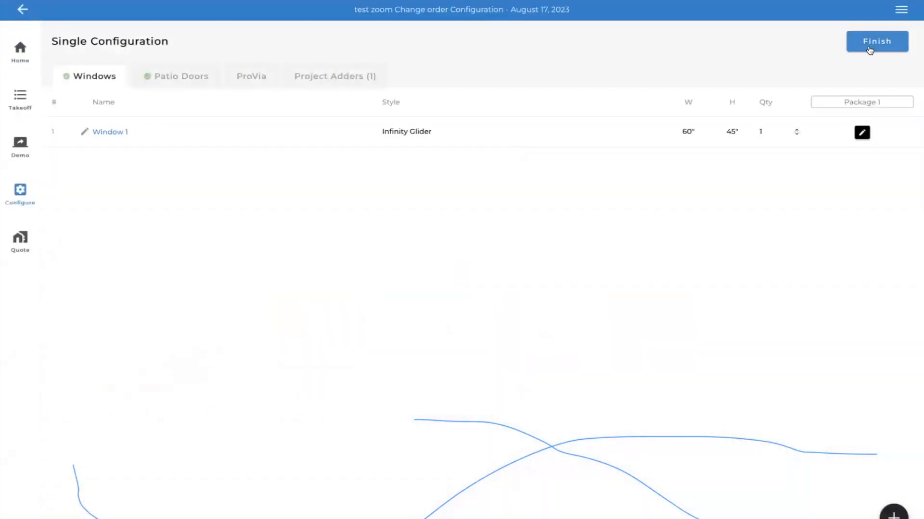
left_click(870, 50)
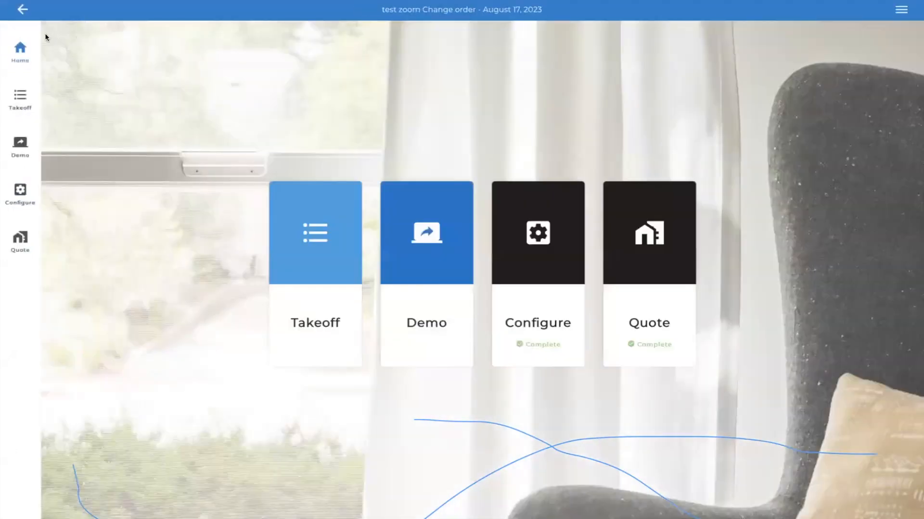
left_click(21, 12)
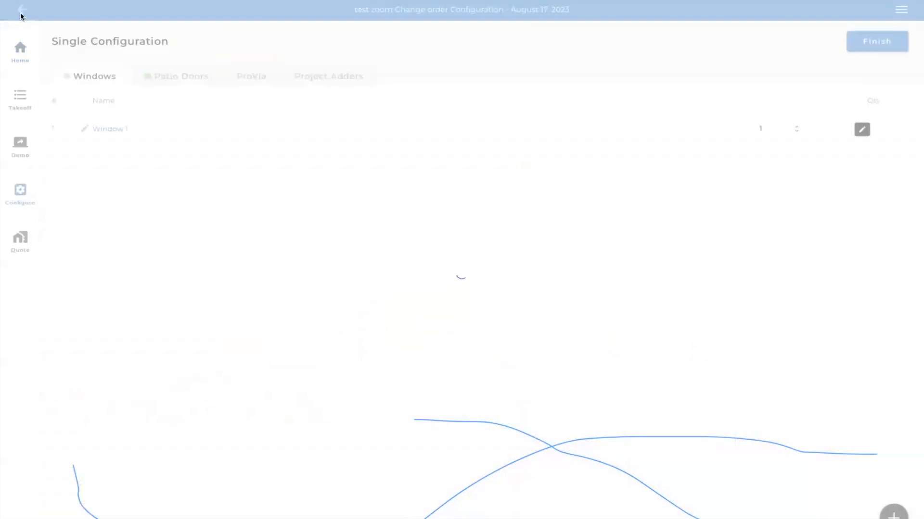
left_click(21, 10)
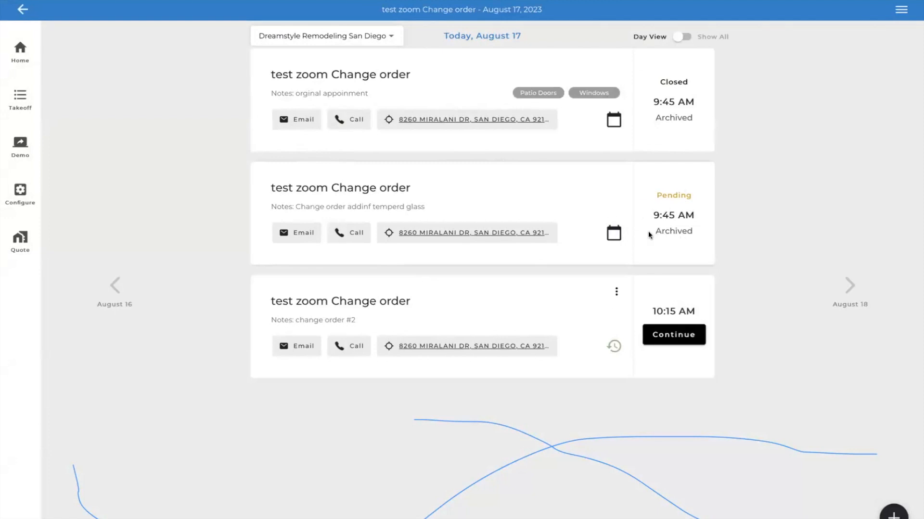
- Review the quote timeline of the pending 9:45 AM change order appointment and close it
left_click(611, 235)
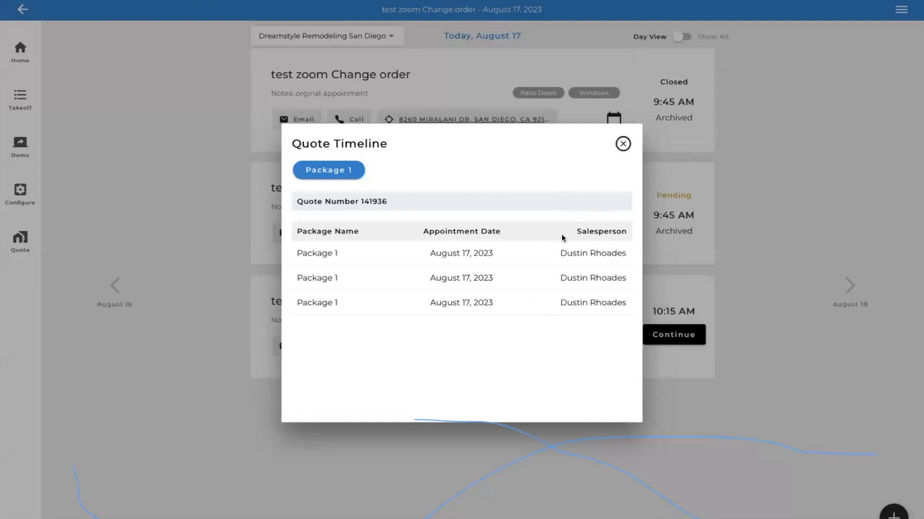
left_click(622, 144)
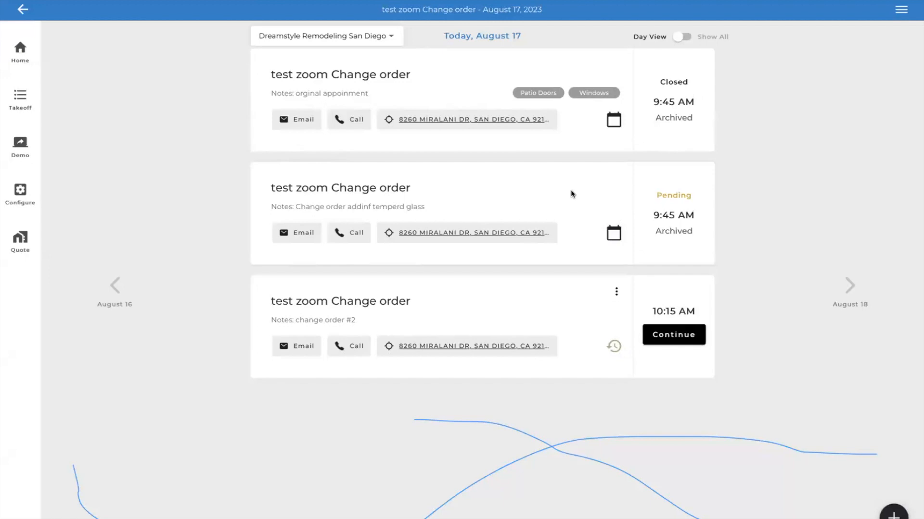
left_click(612, 235)
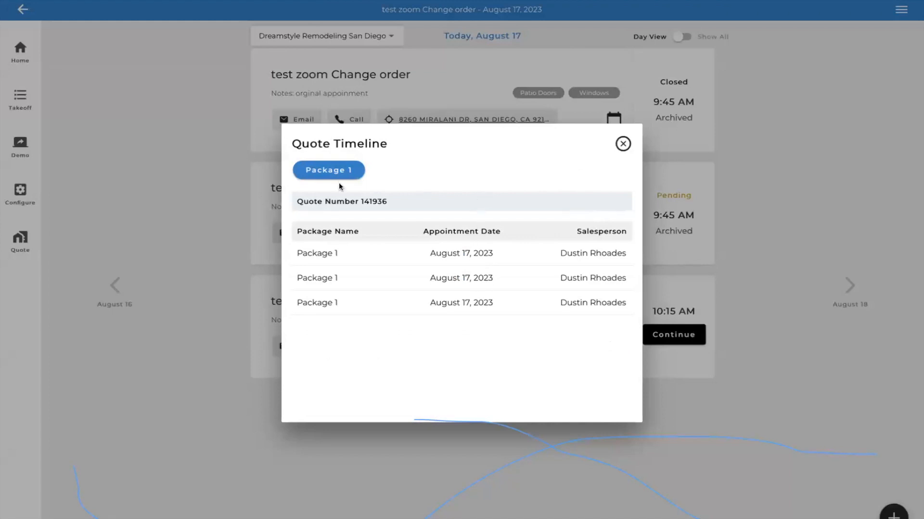
left_click(623, 145)
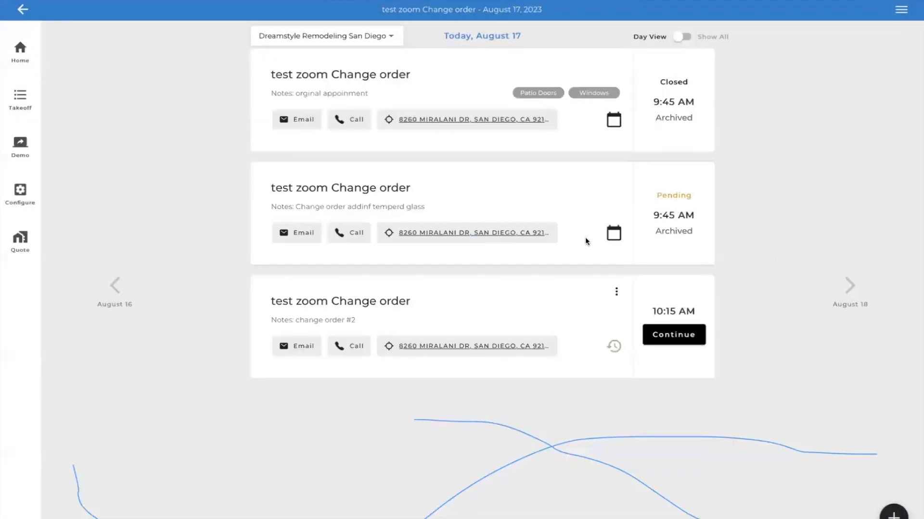
- Show the appointments for August 18 and go back from the appointments page
left_click_drag(541, 240, 433, 240)
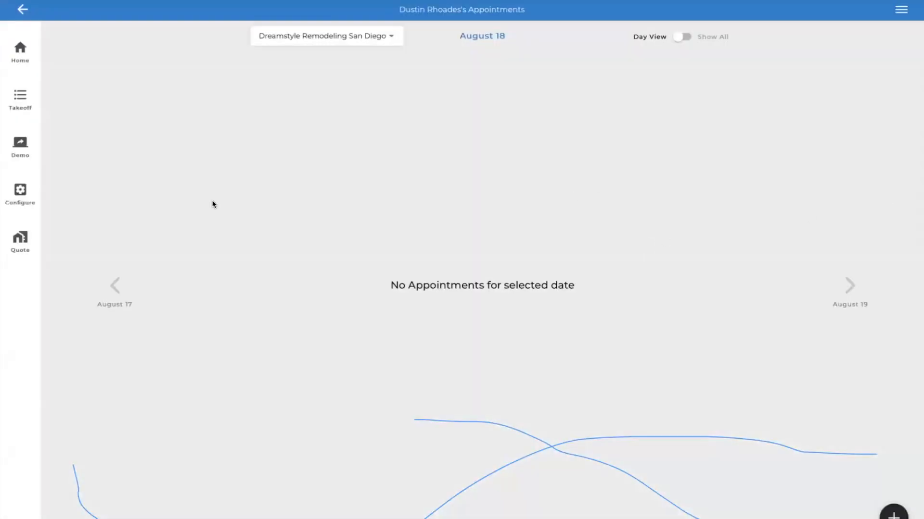
left_click(23, 9)
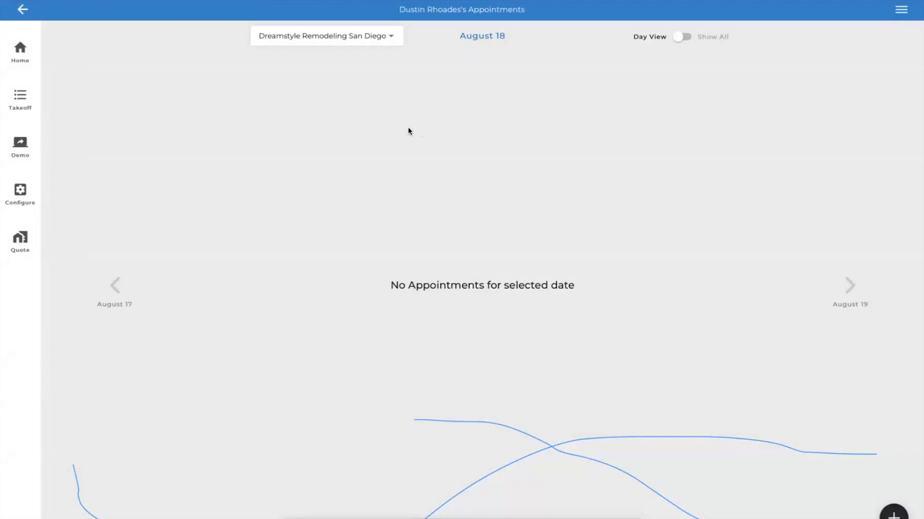
left_click(21, 10)
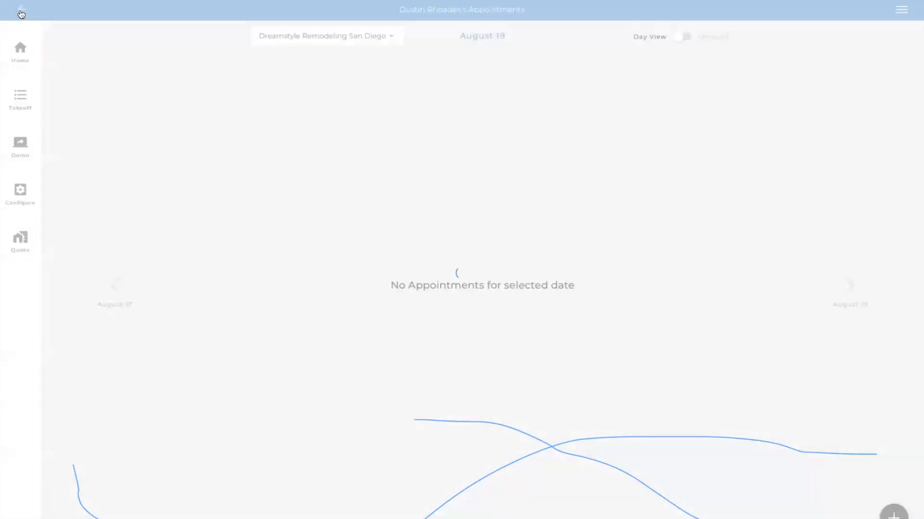